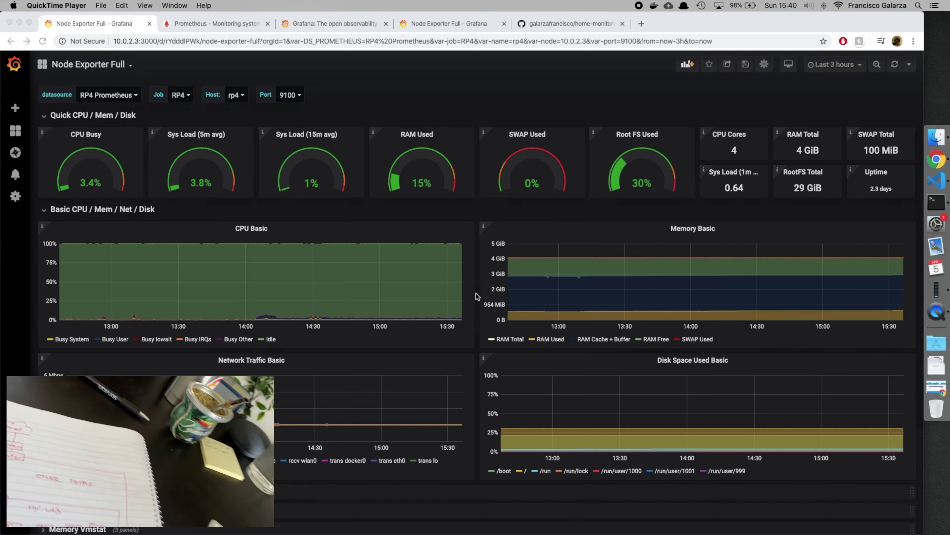
Leave the rp4 Node Exporter Full dashboard for the grafana.com homepage tab
click(361, 27)
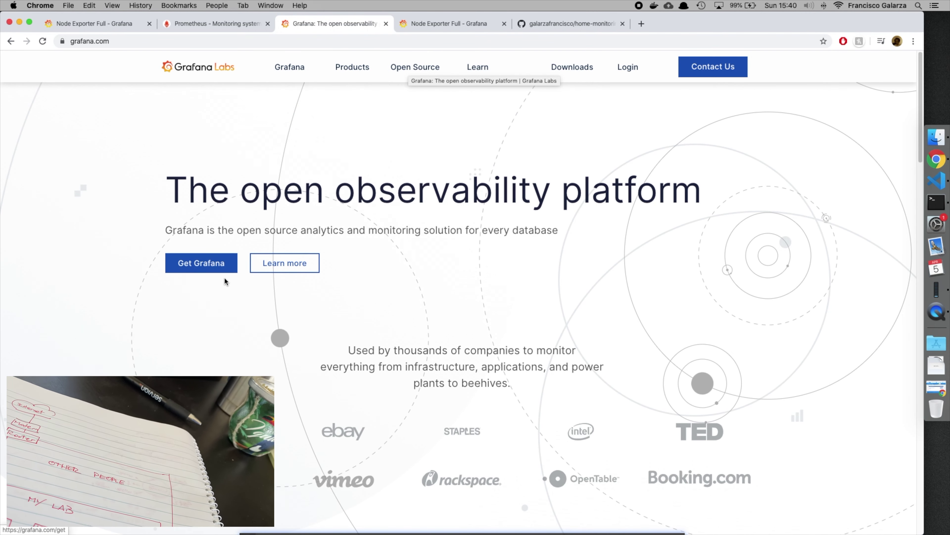
Switch to the 'Prometheus - Monitoring system' tab in Chrome
click(191, 25)
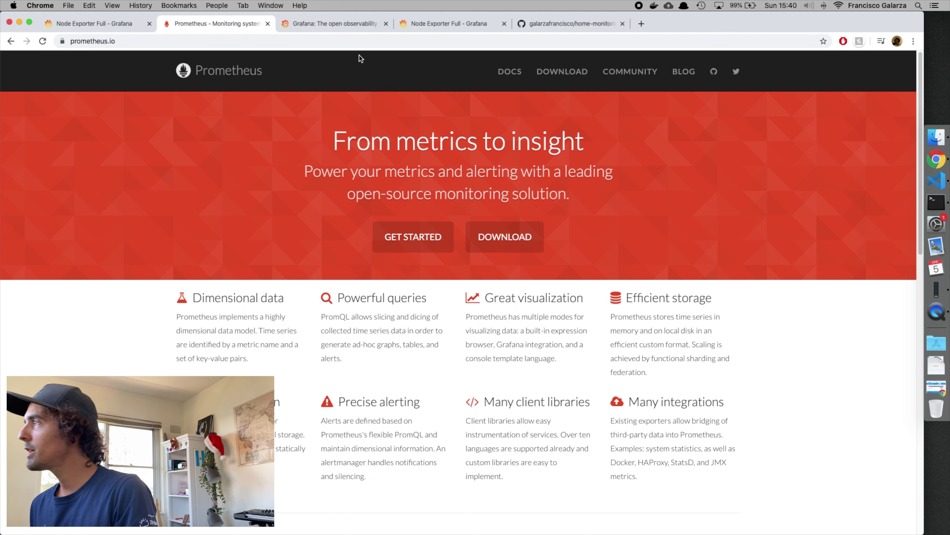
Switch to the home-monitoring GitHub repository tab
click(543, 24)
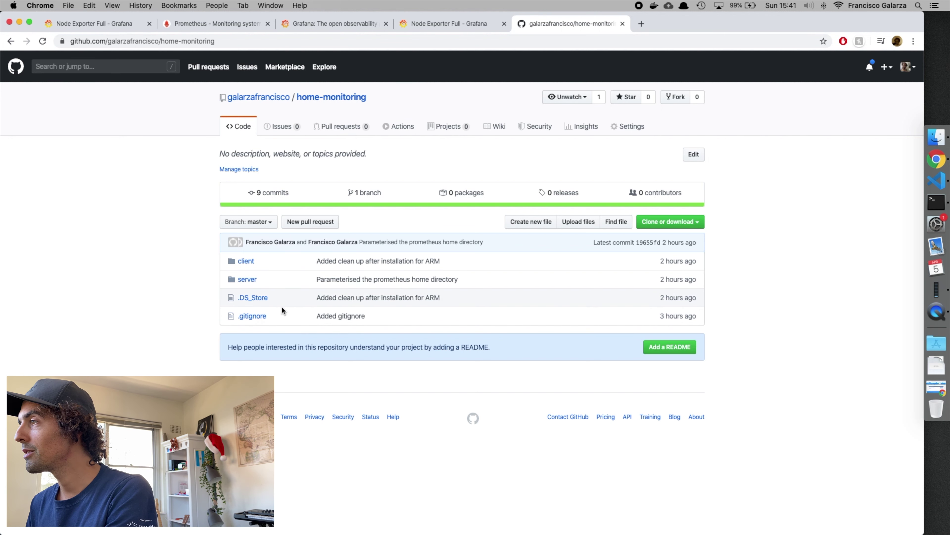
Point out the client, server and .DS_Store entries, then open client > macos/prometheus
drag(261, 300, 198, 304)
click(244, 280)
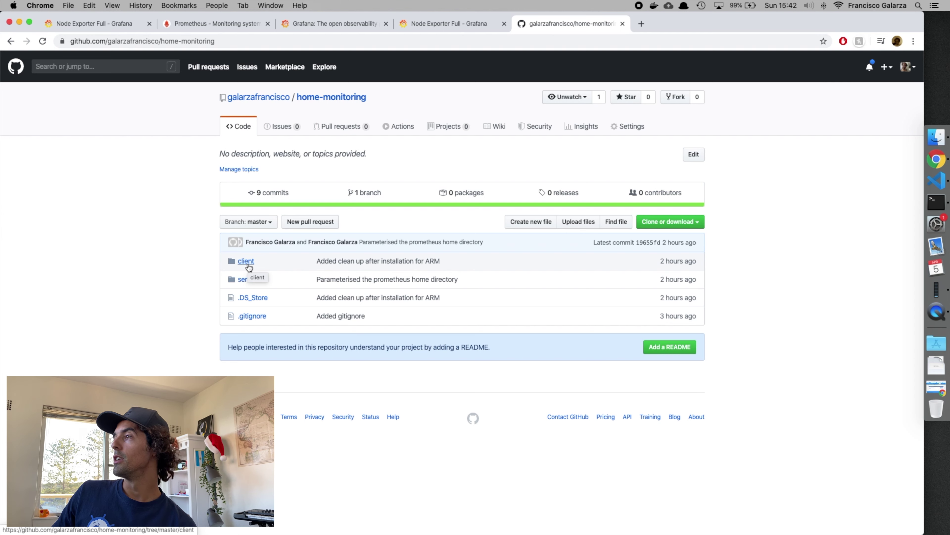
click(246, 261)
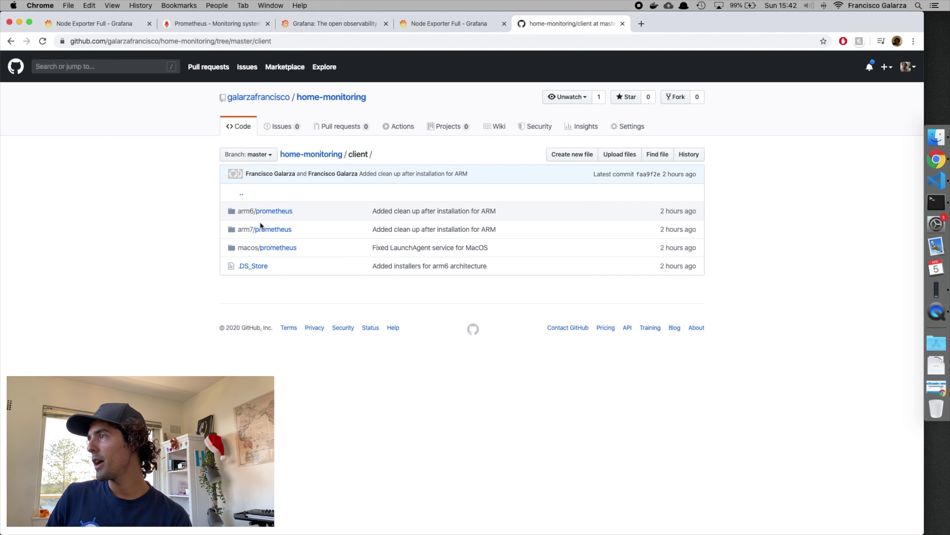
click(269, 247)
Highlight install.sh's node_exporter URL, /usr/local/bin and LaunchAgents, then switch to VS Code
click(251, 211)
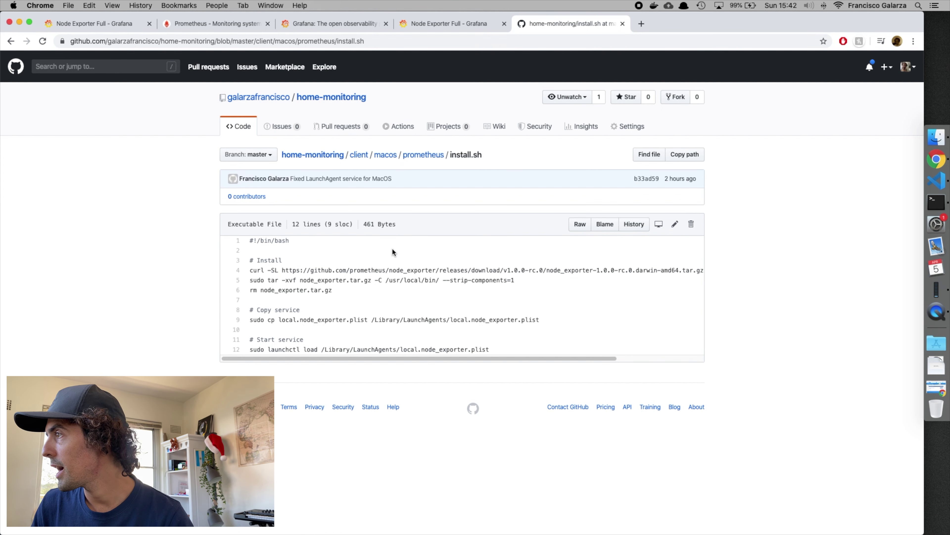
drag(283, 272, 482, 269)
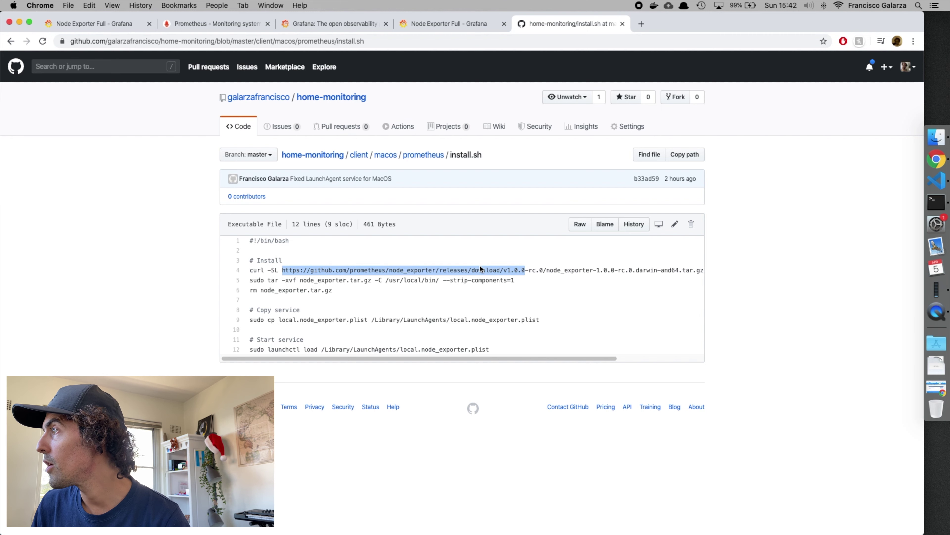
double_click(425, 271)
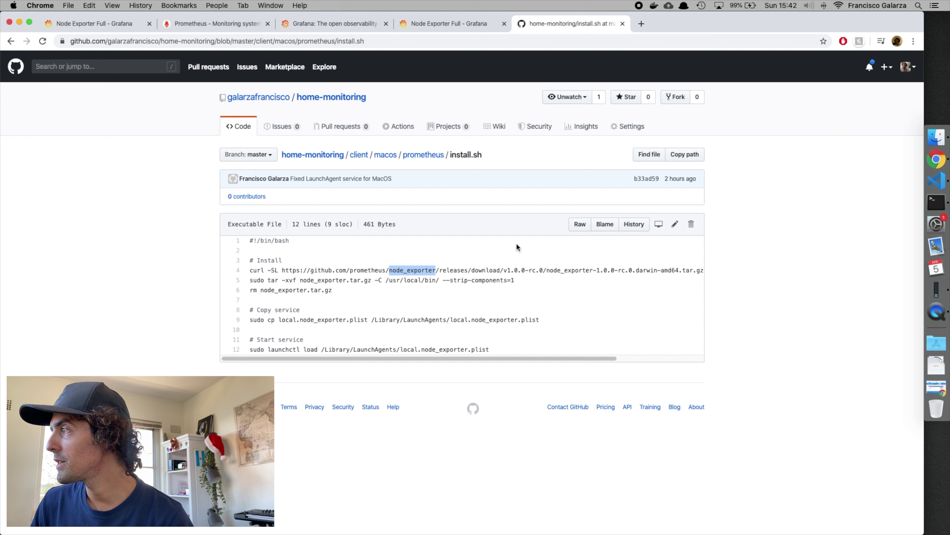
drag(390, 281, 430, 279)
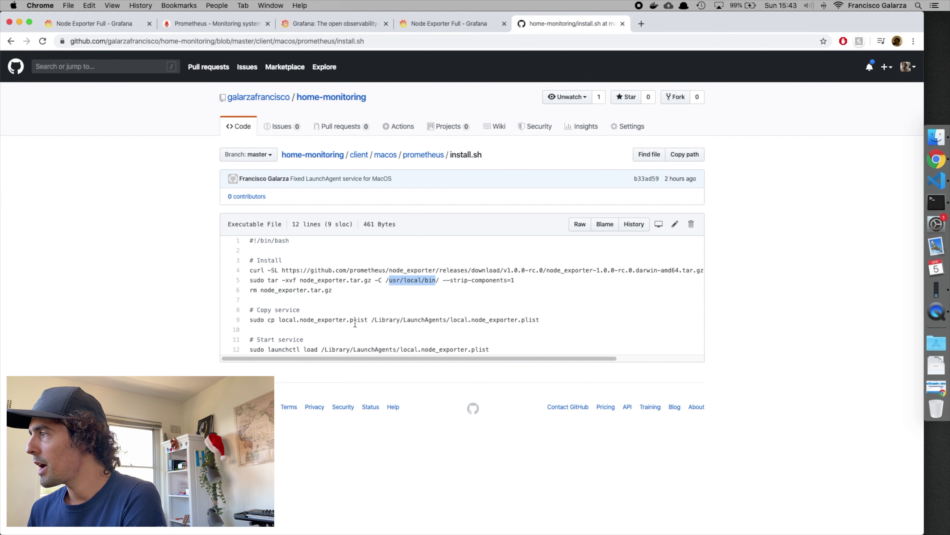
double_click(378, 349)
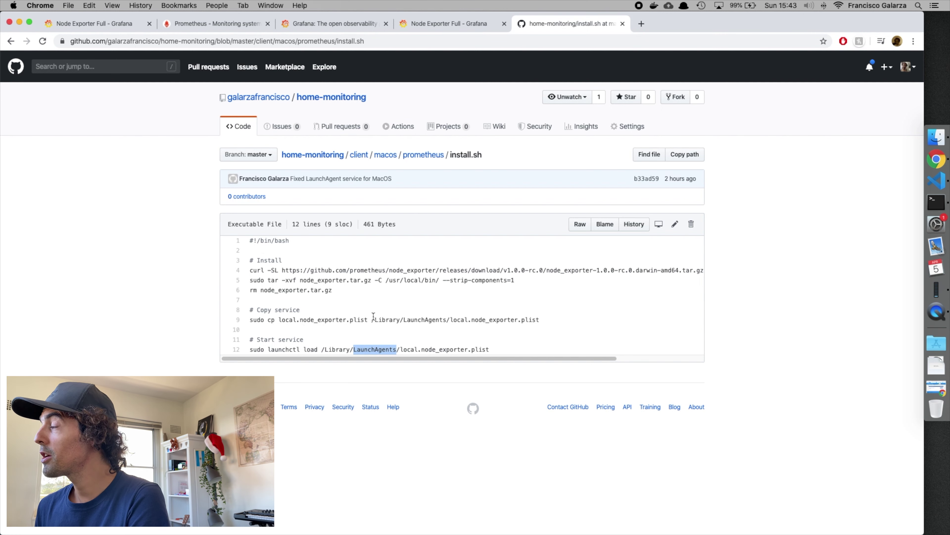
click(937, 181)
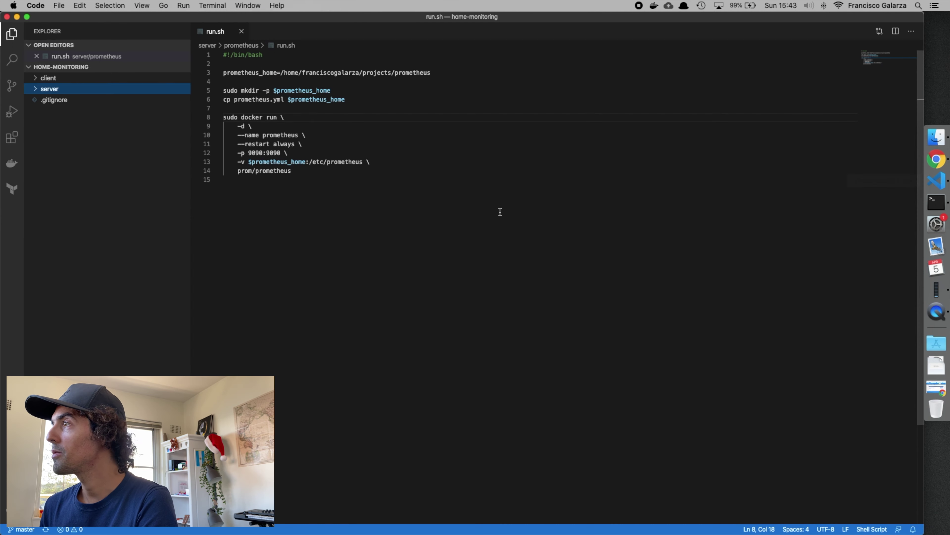
Open client/macos/prometheus/local.node_exporter.plist in VS Code and keep it pinned
click(66, 80)
click(66, 110)
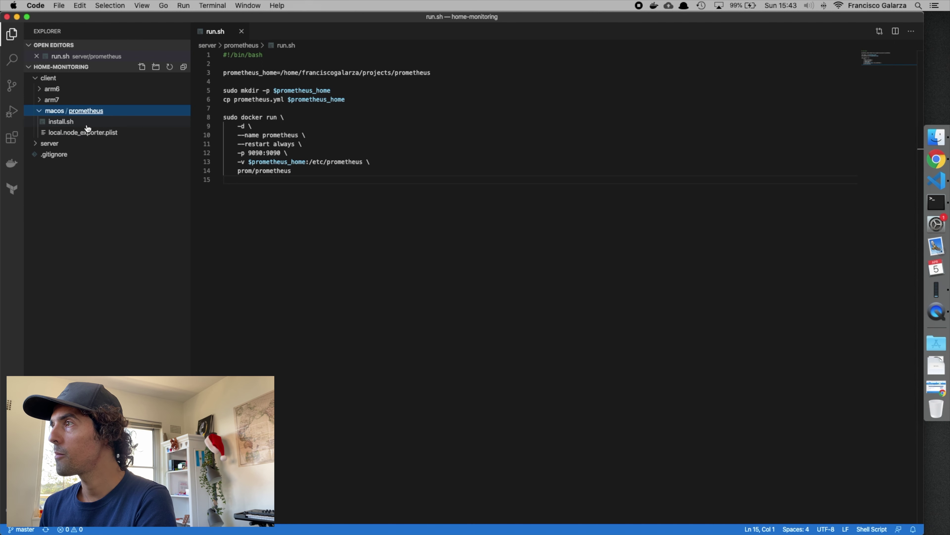
click(83, 132)
click(416, 136)
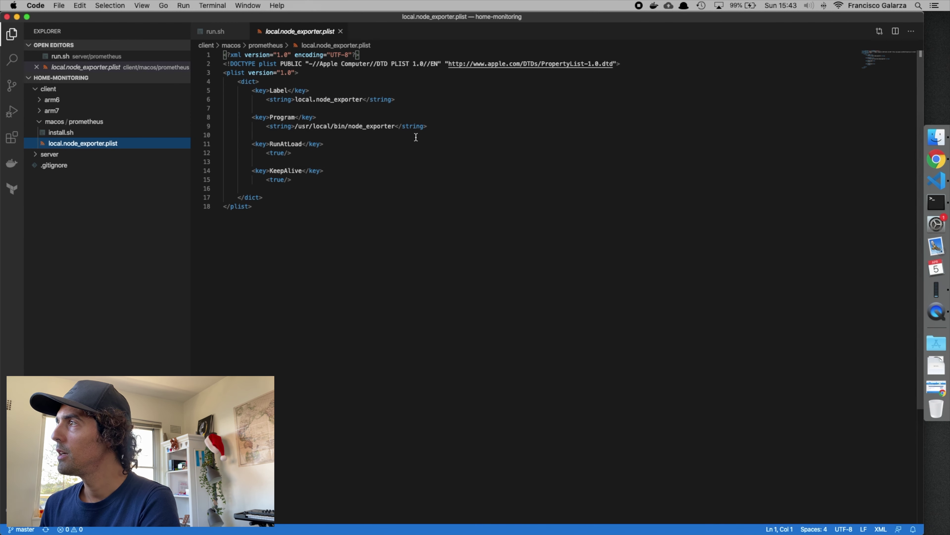
double_click(315, 31)
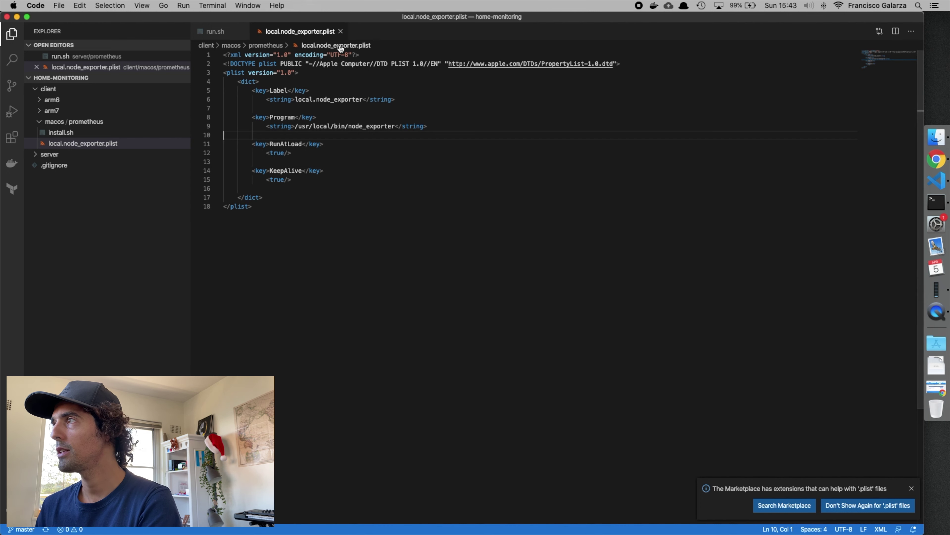
Highlight the plist's header, label, program path and RunAtLoad true, then open arm7 node_exporter.service
drag(238, 54, 259, 63)
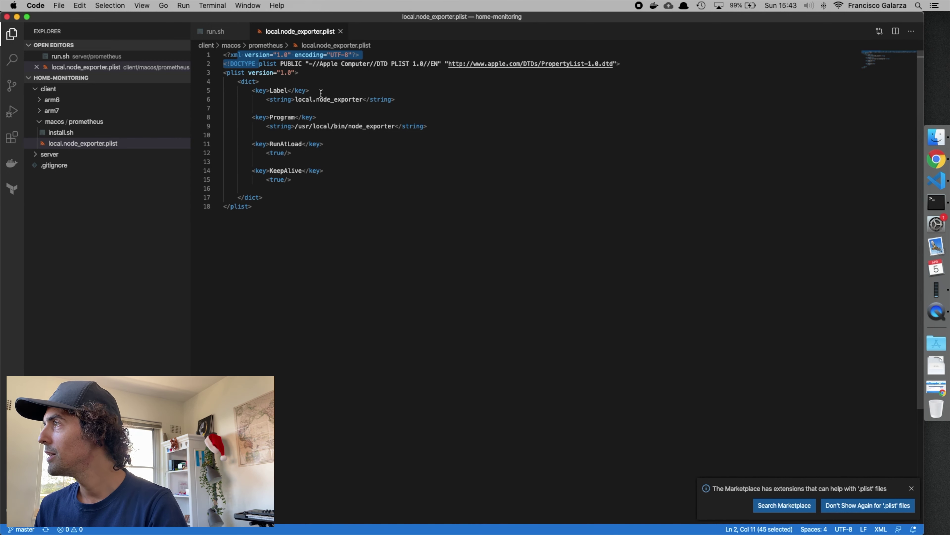
drag(302, 99, 363, 99)
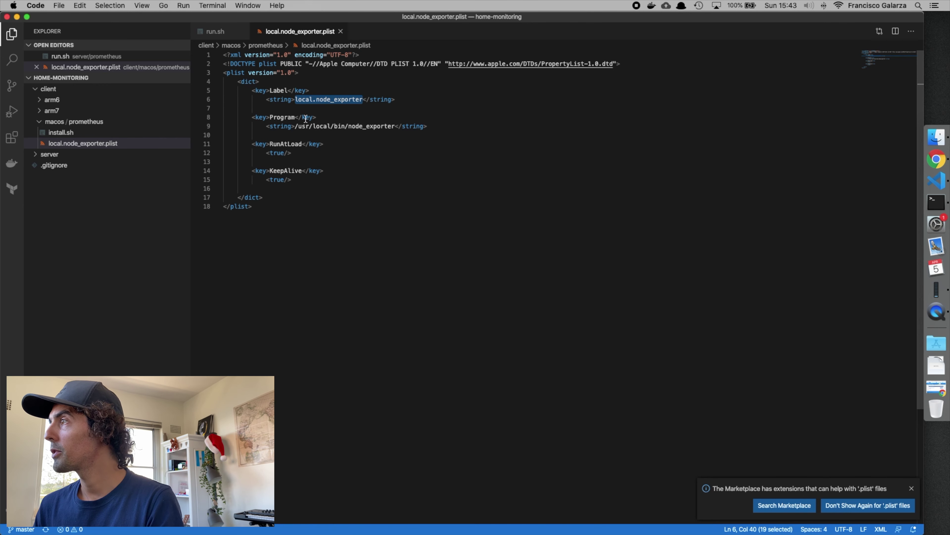
drag(296, 126, 394, 125)
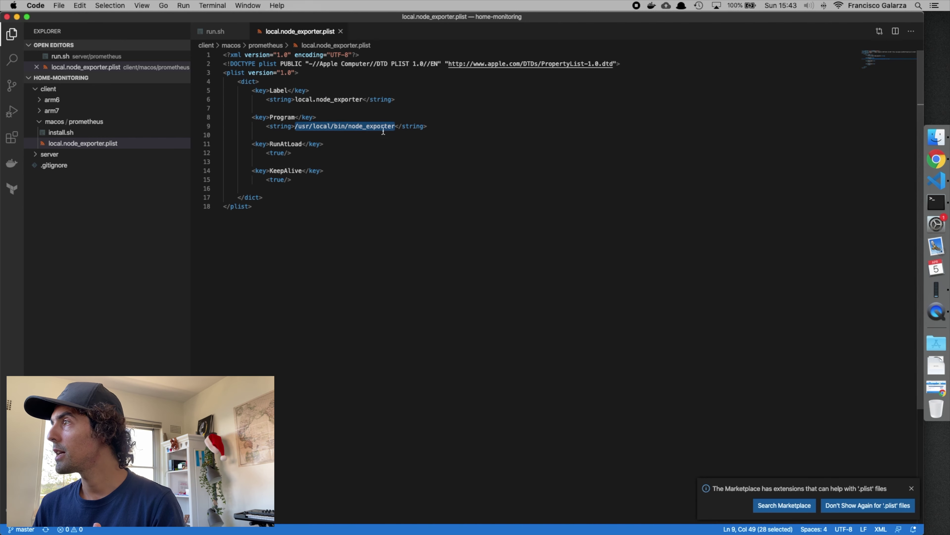
double_click(294, 144)
click(276, 154)
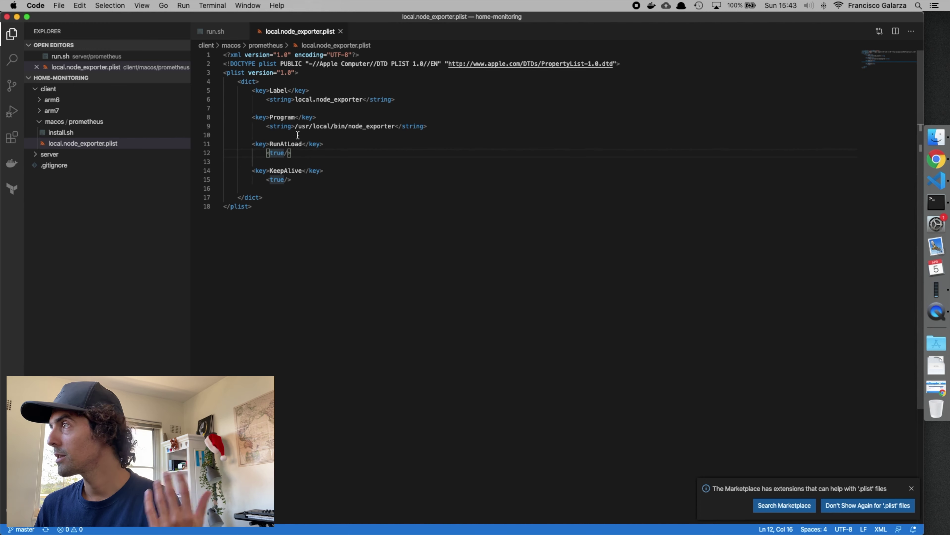
click(103, 112)
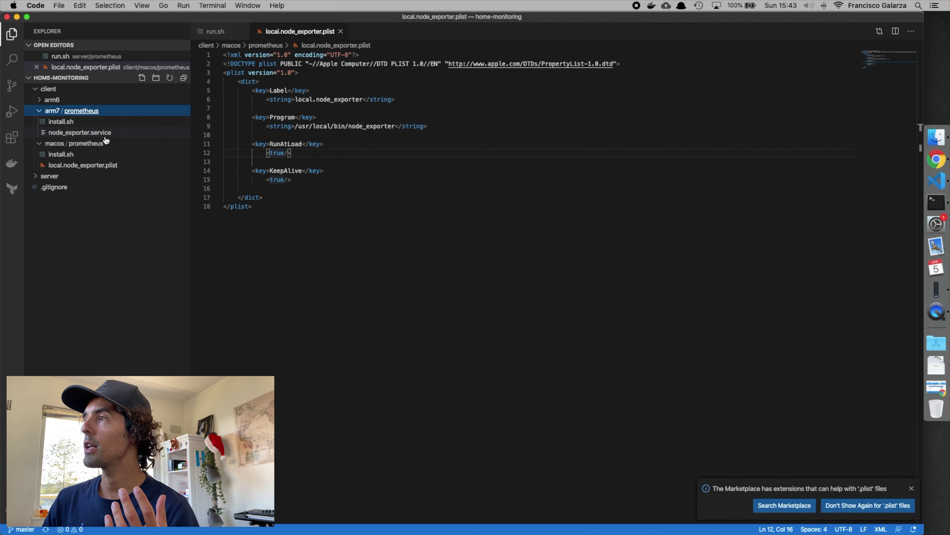
click(111, 133)
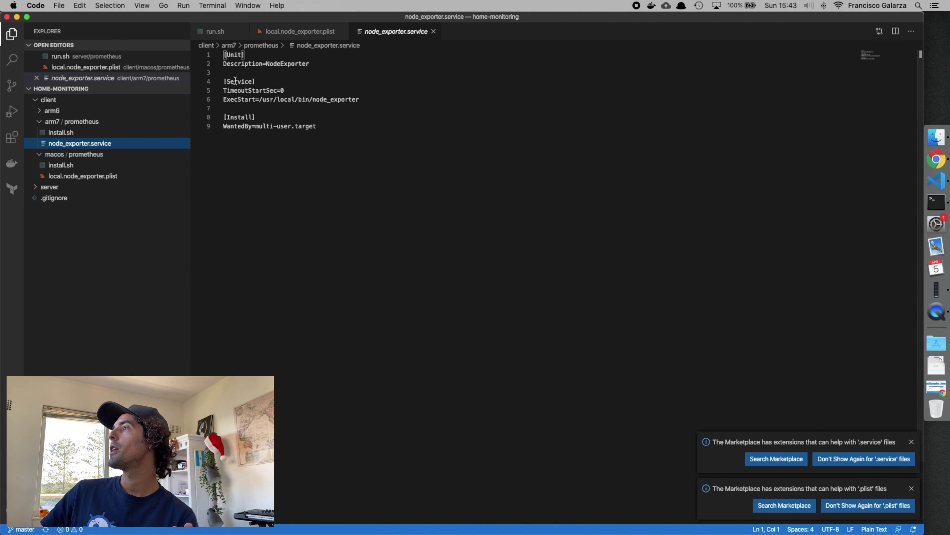
drag(230, 55, 321, 98)
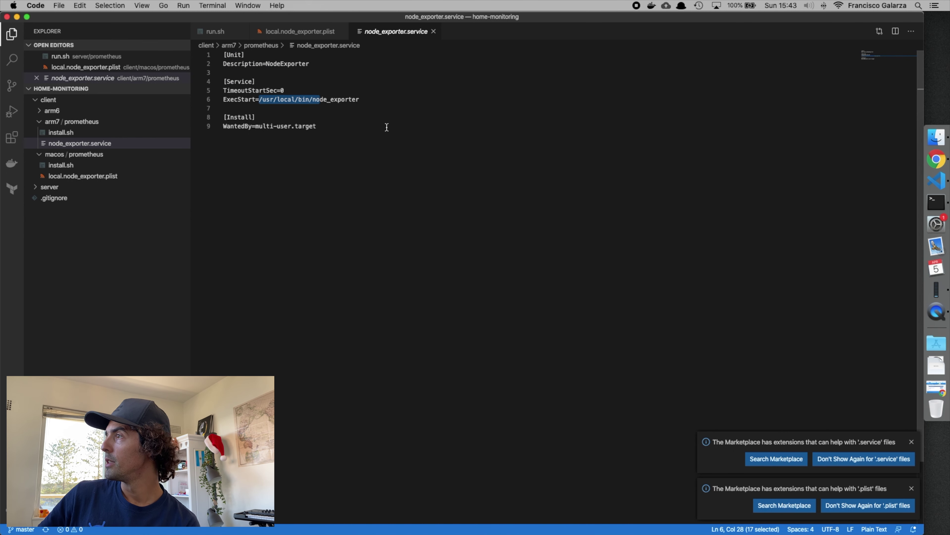
click(372, 103)
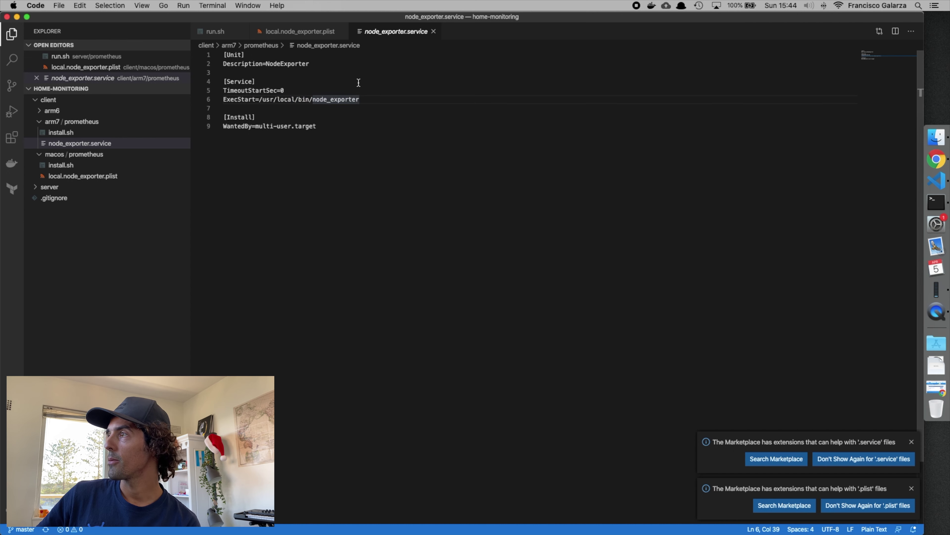
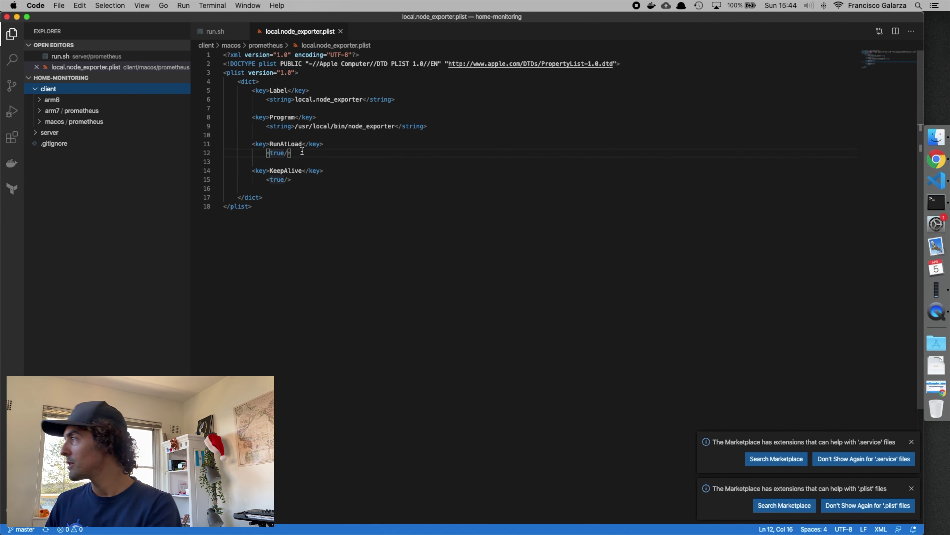
Open the integrated terminal, list the project, move into client and list the macos folder
click(465, 318)
key(ctrl+grave)
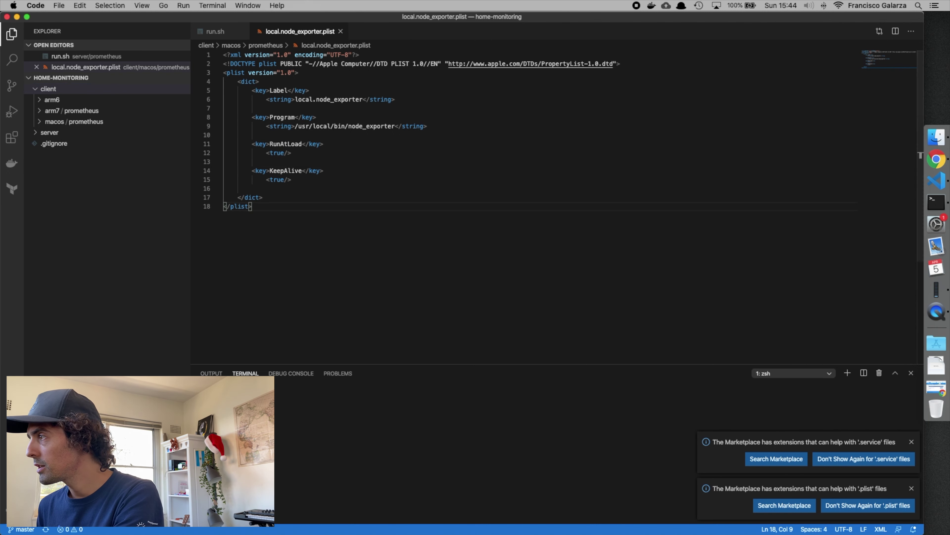
text(ls)
key(Return)
text(cd client)
key(Return)
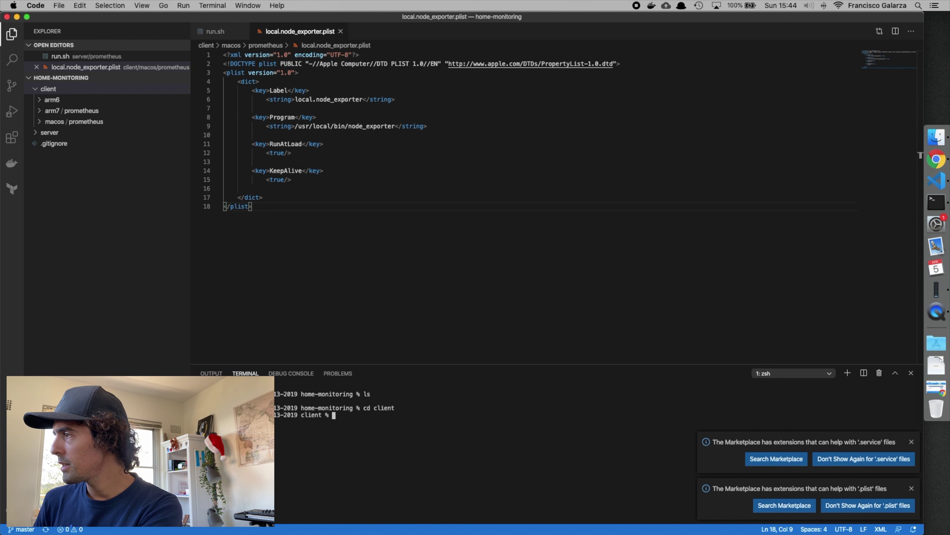
text(ls m)
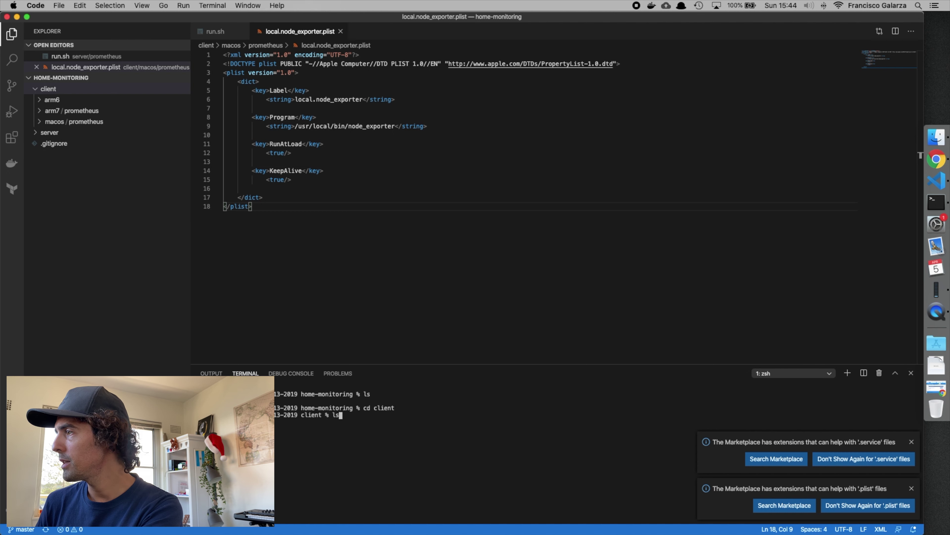
text(acos)
key(Return)
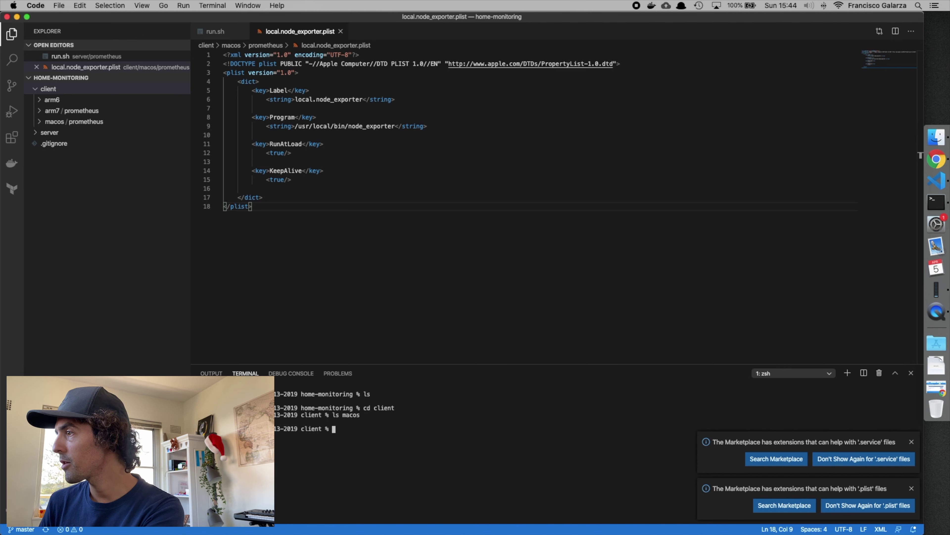
Recover from a mistyped cd, list client again, and change into client/macos
text(cd p)
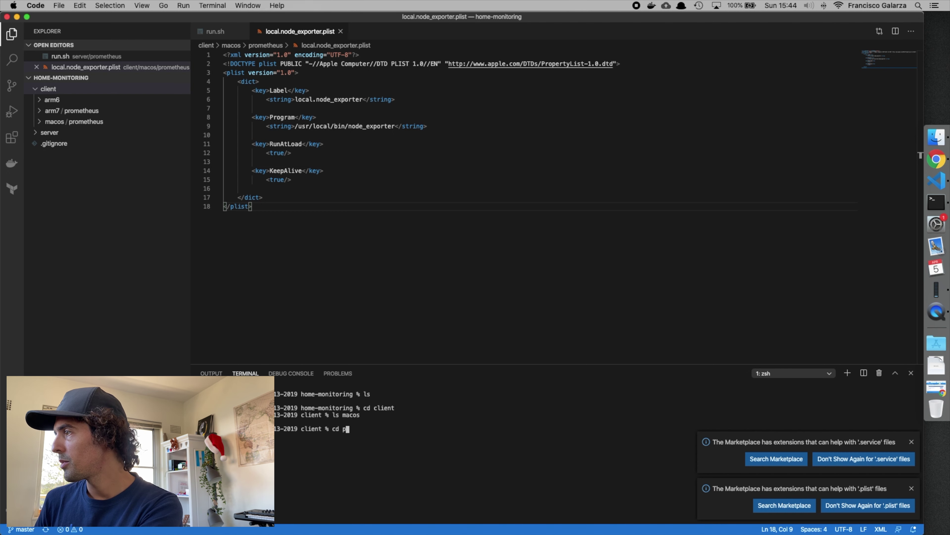
key(Return)
text(cd p)
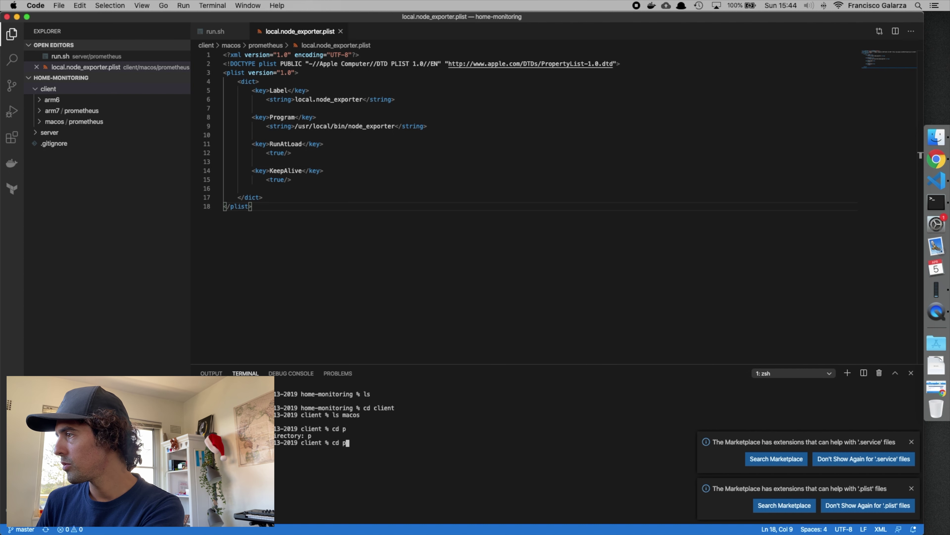
key(BackSpace)
key(BackSpace)
key(BackSpace)
key(BackSpace)
text(ls)
key(Return)
text(cd macos/)
key(Return)
Enter the prometheus folder, list its files, and run ./install.sh
text(cd p)
key(Tab)
key(Return)
text(ls)
key(Return)
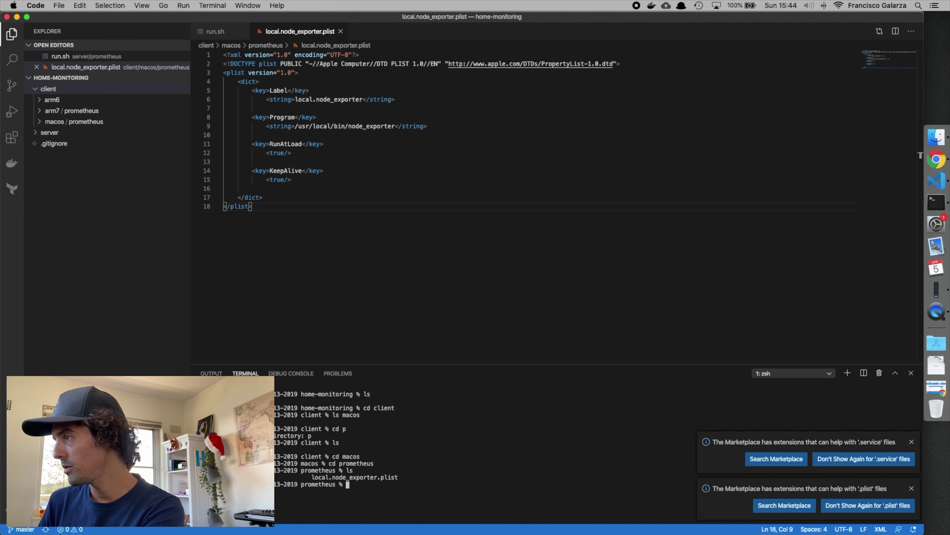
text(./install.sh)
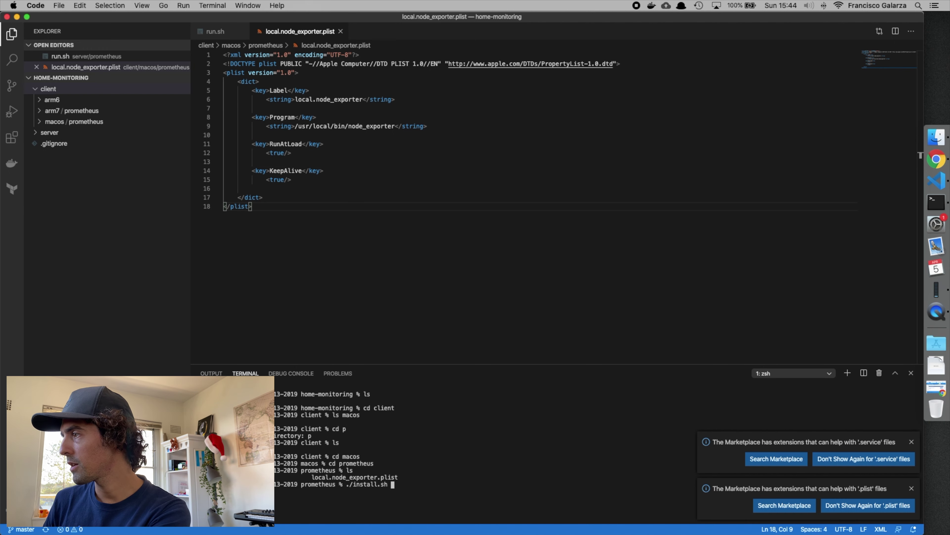
key(Return)
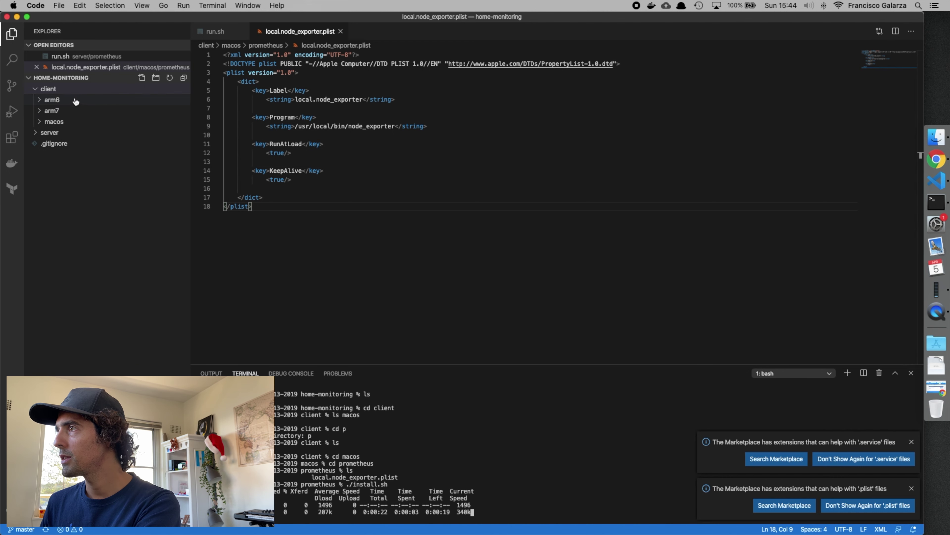
Open install.sh and highlight its download URL, node_exporter.tar.gz archive name and /usr/local/bin/ destination
click(77, 122)
click(77, 132)
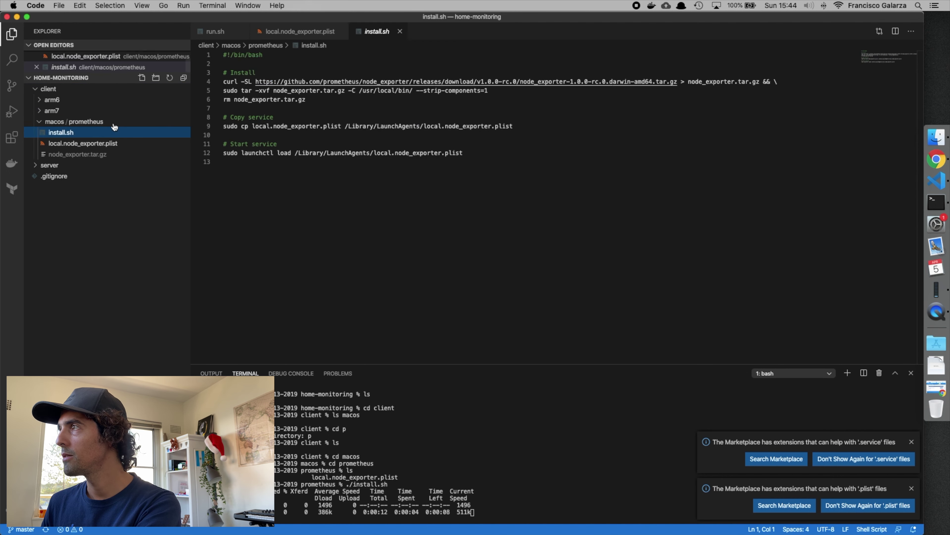
drag(256, 81, 560, 79)
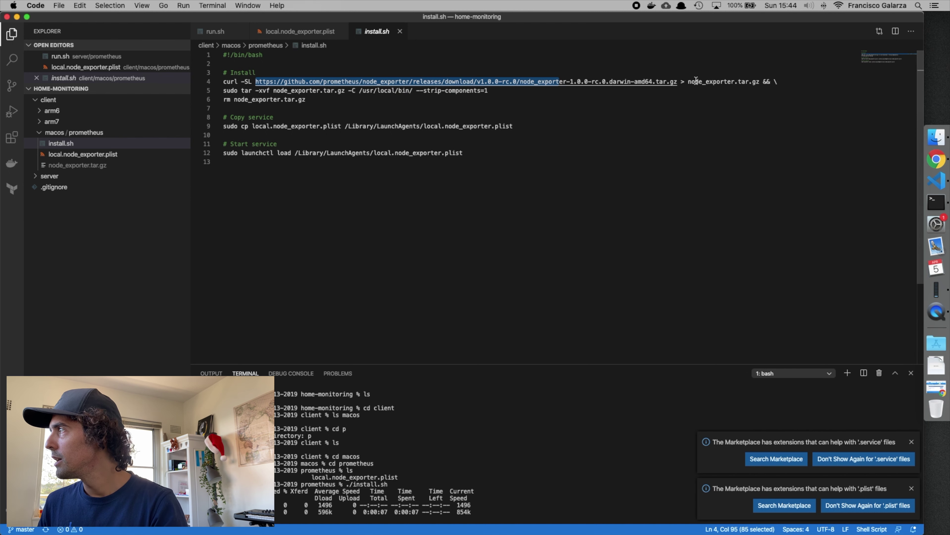
drag(688, 80, 758, 80)
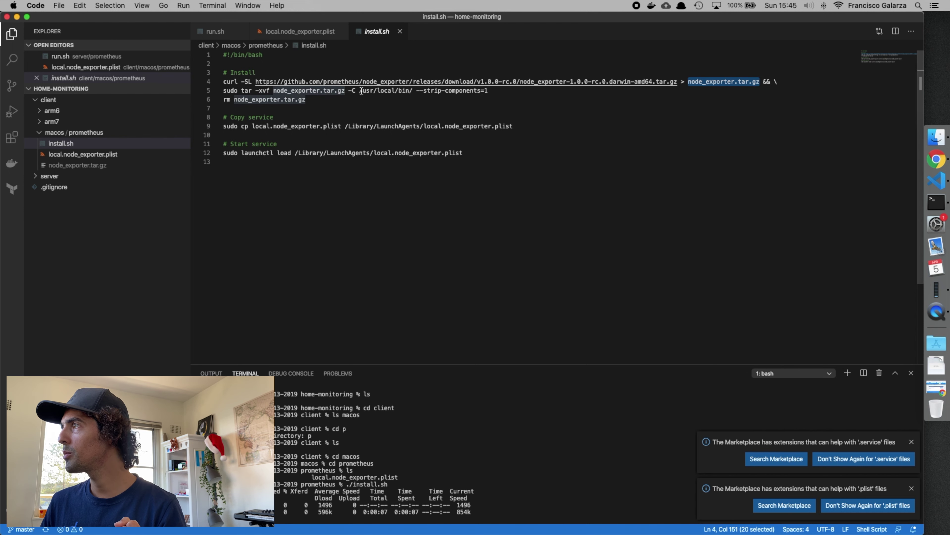
drag(360, 91, 414, 91)
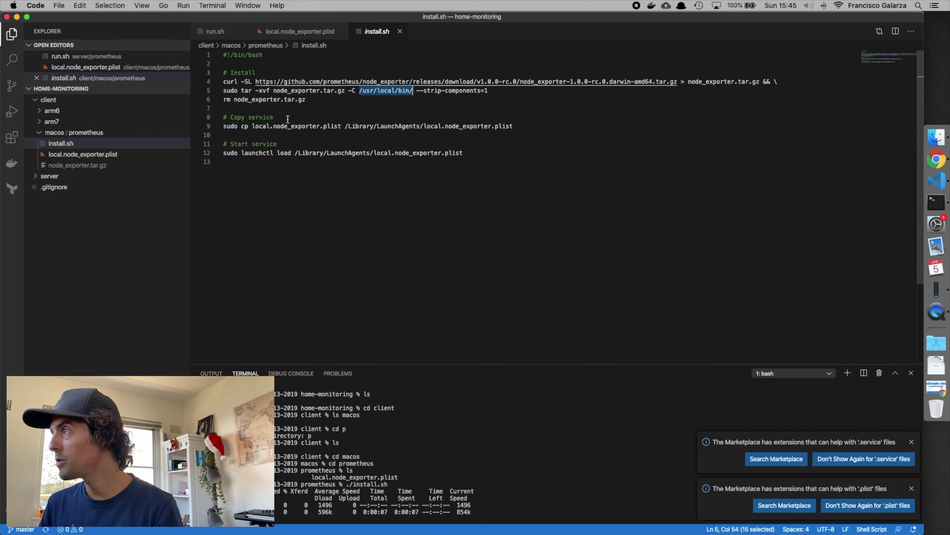
click(414, 475)
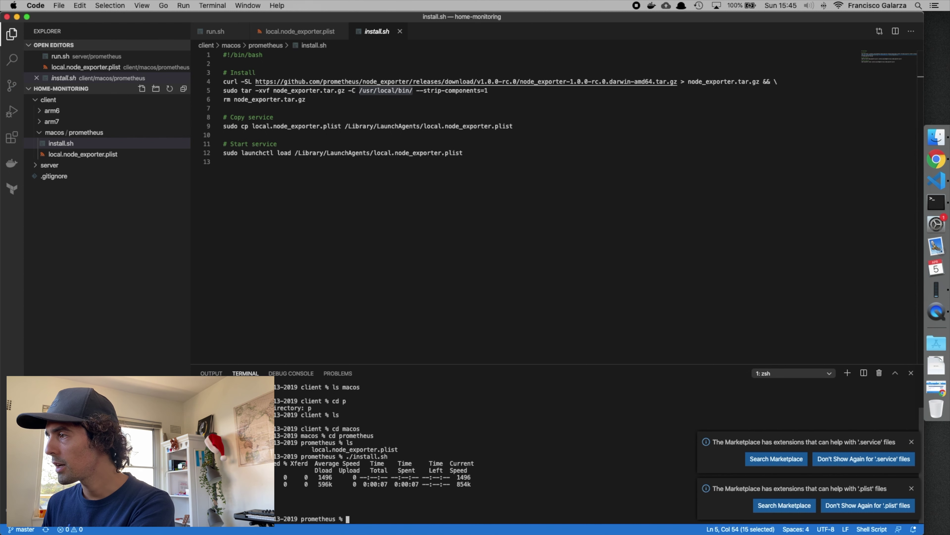
Check node_exporter exists in /usr/local/bin, then review the LaunchAgents copy and start-service lines
text(ls )
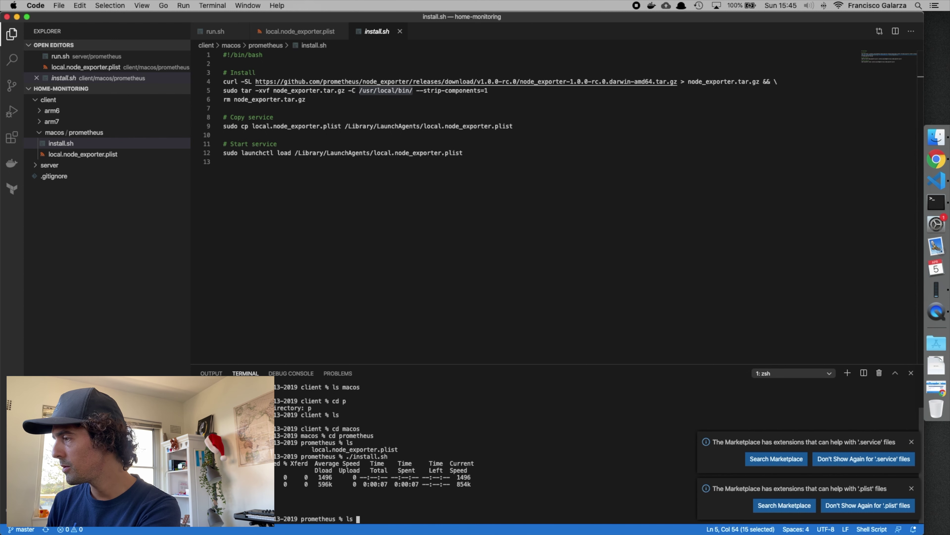
text(/usr/local/)
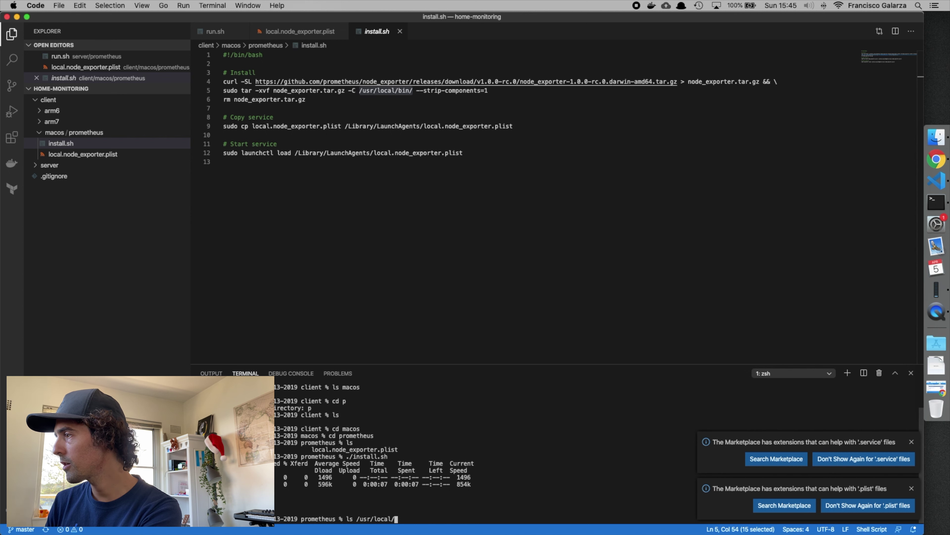
text(bin | gre)
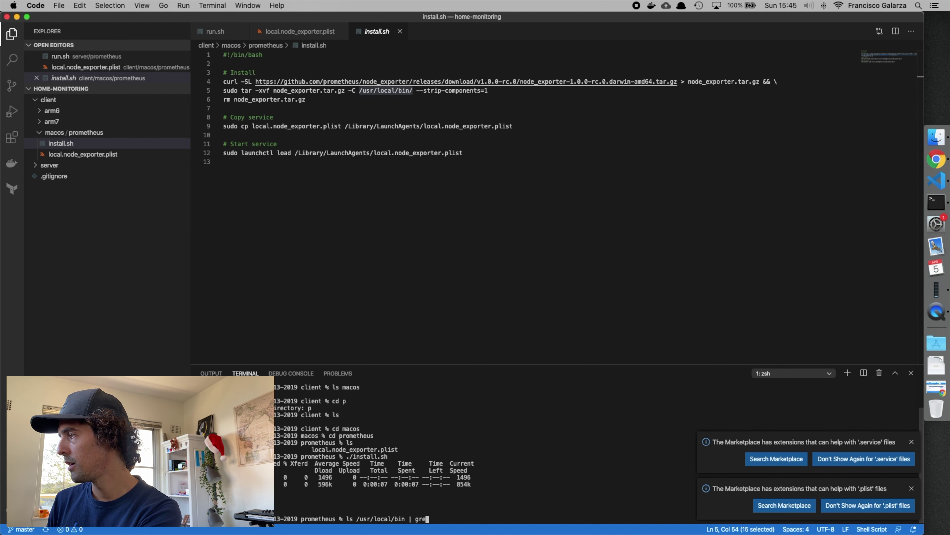
text(p node)
key(Return)
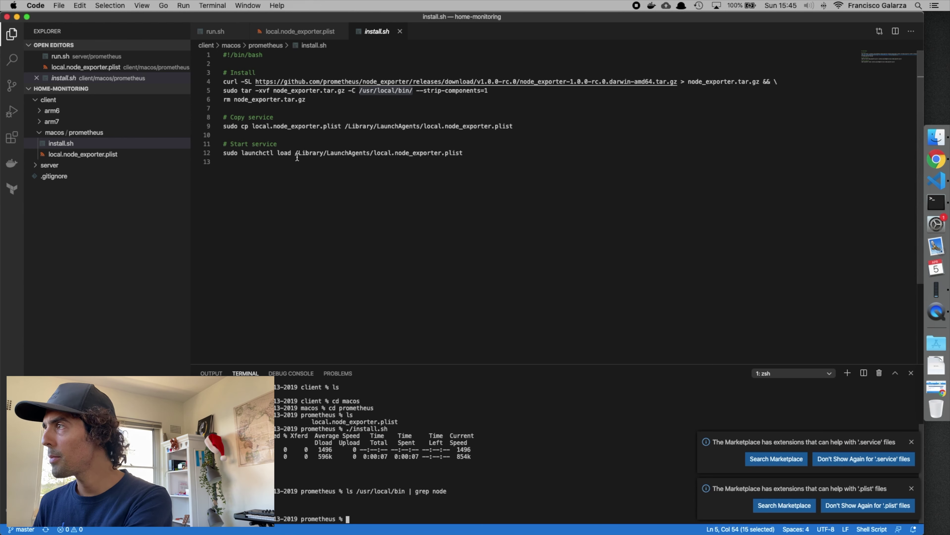
double_click(258, 126)
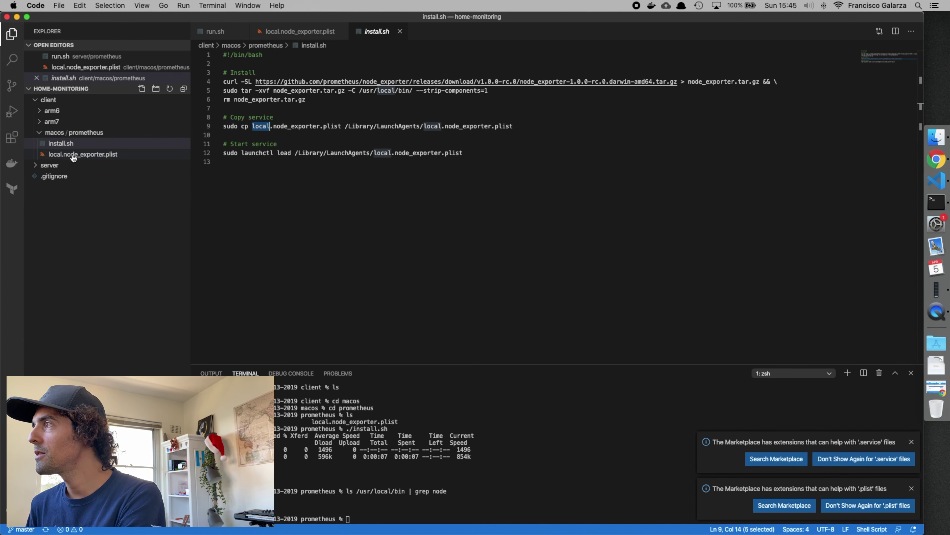
drag(341, 126, 546, 126)
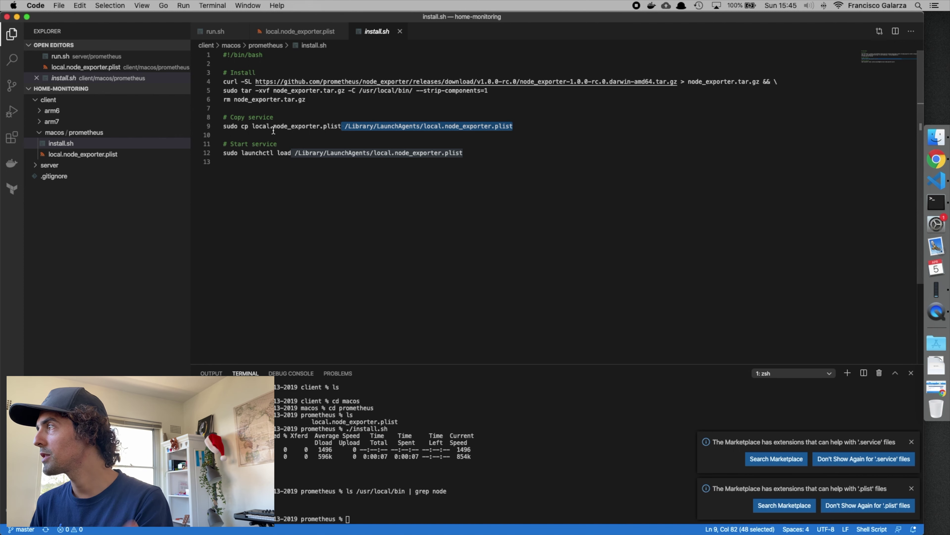
click(231, 153)
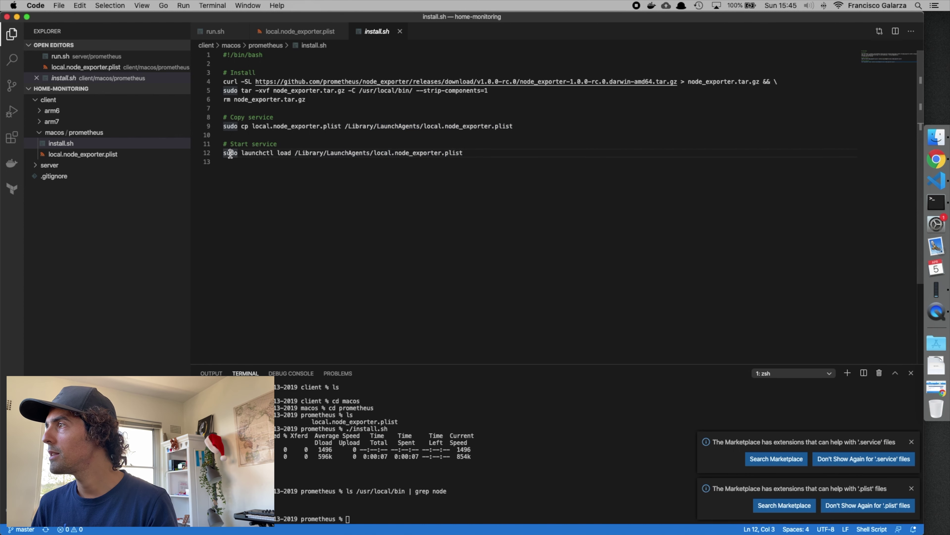
drag(225, 154, 479, 160)
click(479, 159)
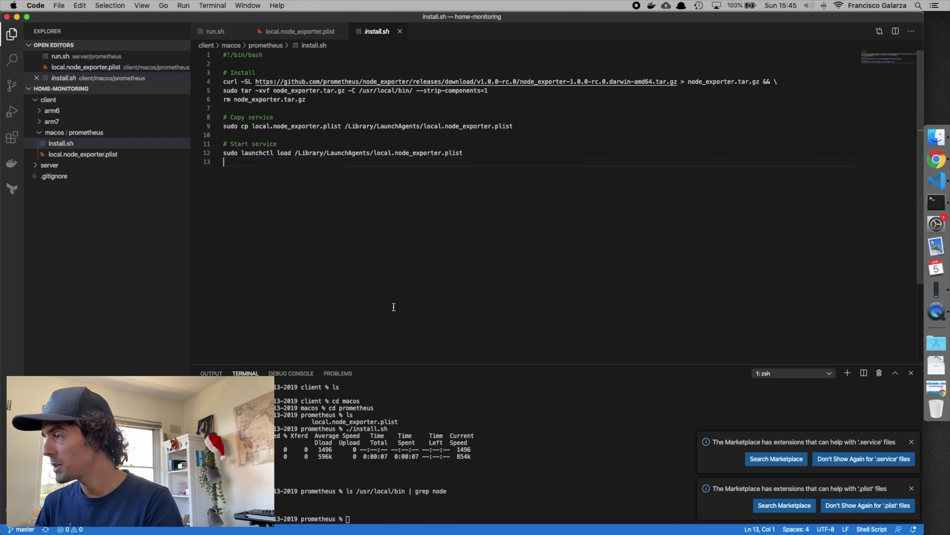
Run launchctl list, then filter it with grep node to find the node_exporter agent
click(399, 449)
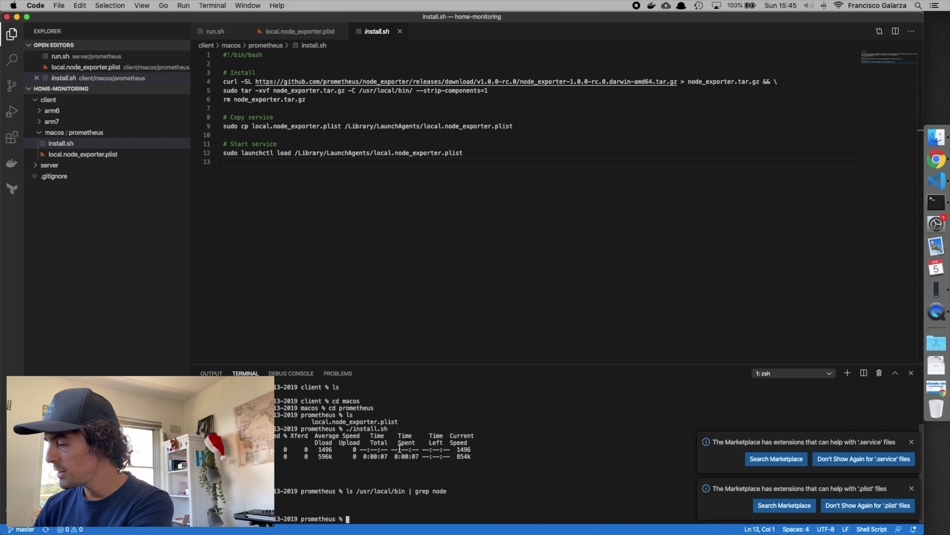
text(launchctl list)
key(Return)
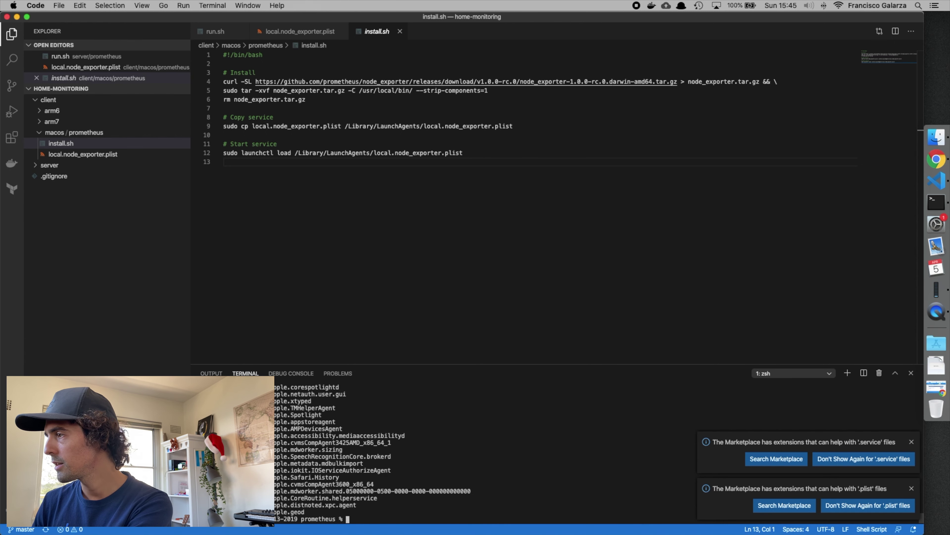
text(launchctl list | )
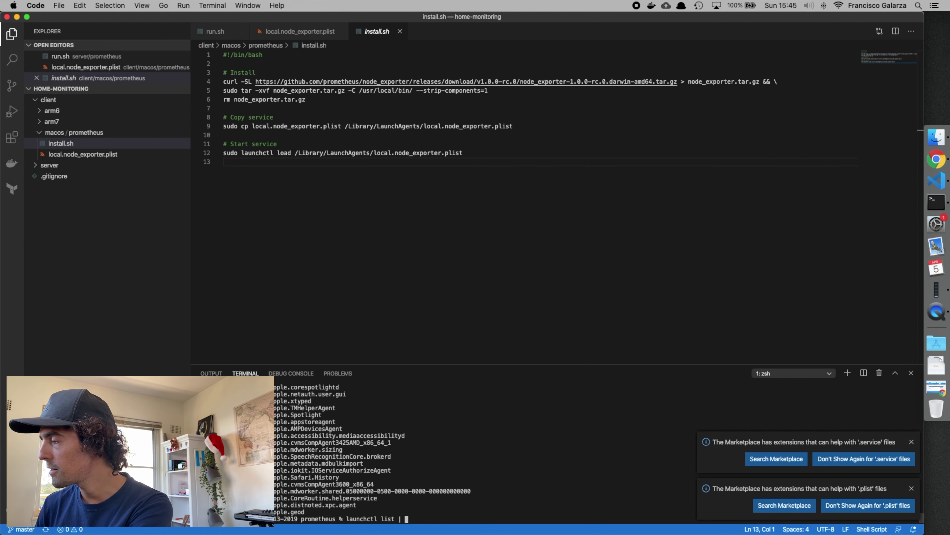
text(grep )
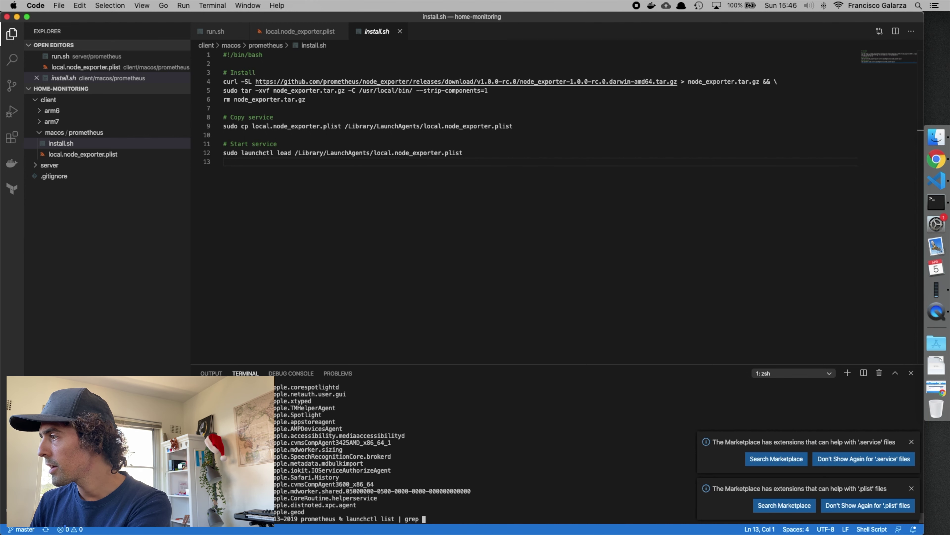
text(node)
key(Return)
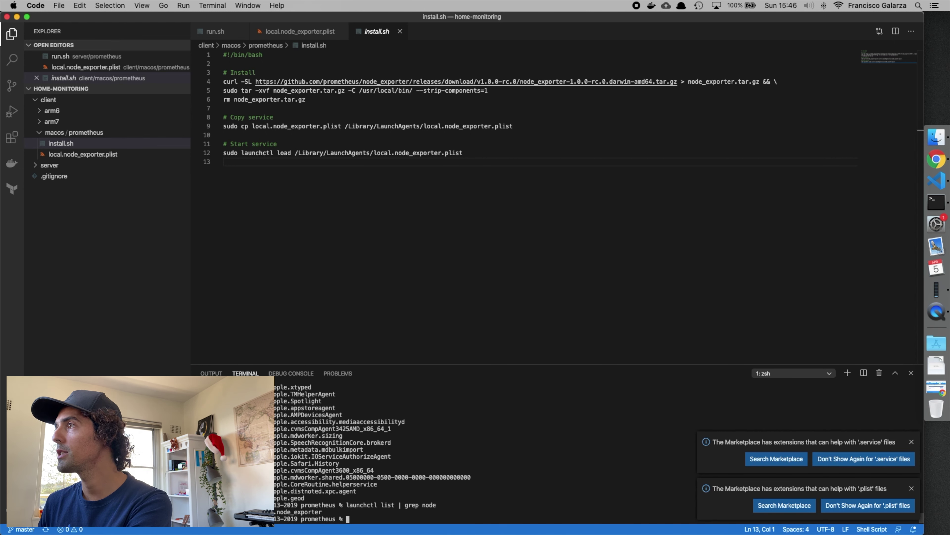
Load localhost:9100/metrics in a new Chrome tab
click(936, 159)
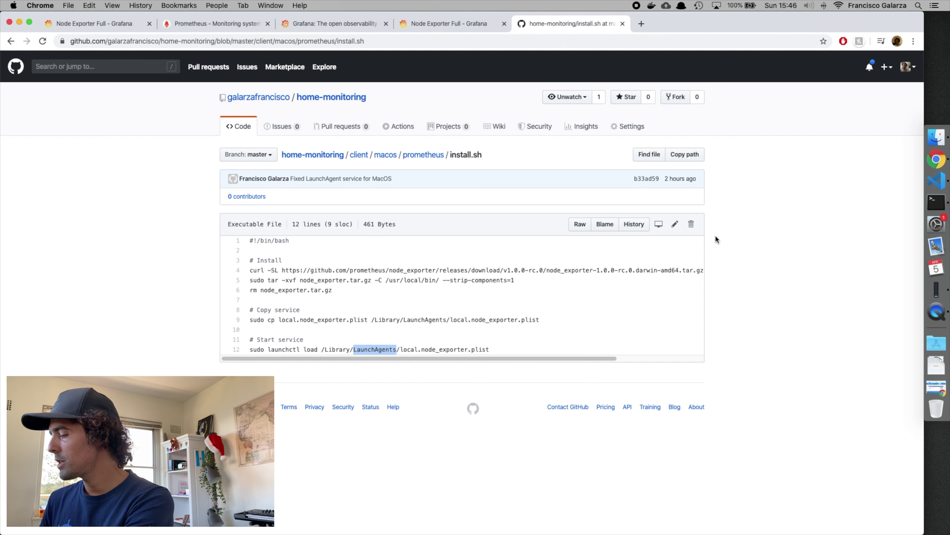
key(super+t)
text(s)
key(BackSpace)
text(localhost:)
key(BackSpace)
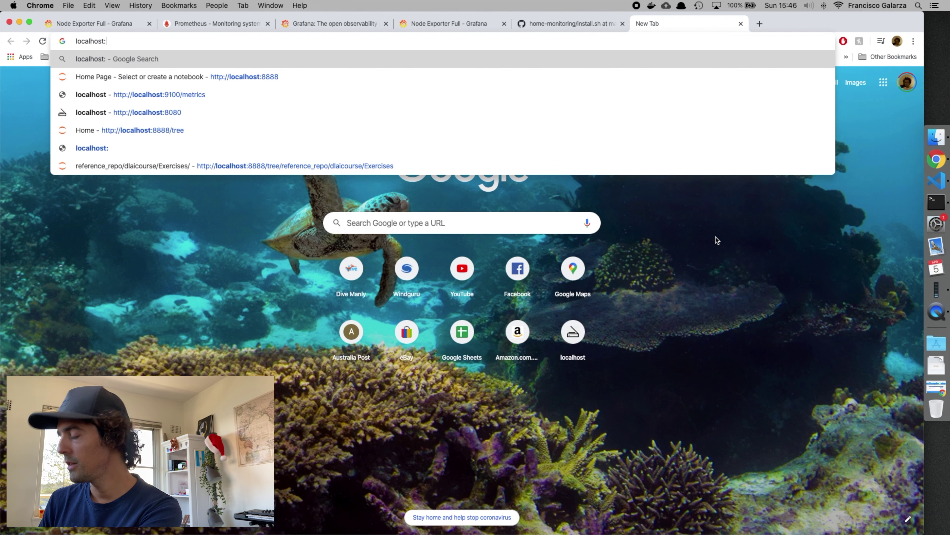
text(9)
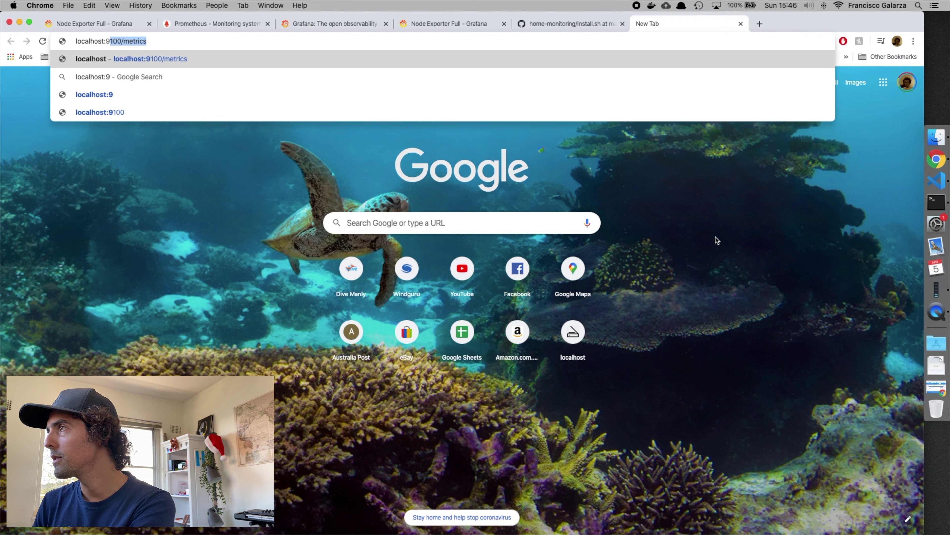
key(Right)
key(Left)
key(Left)
key(shift+Left)
key(shift+Left)
key(shift+Left)
key(shift+Left)
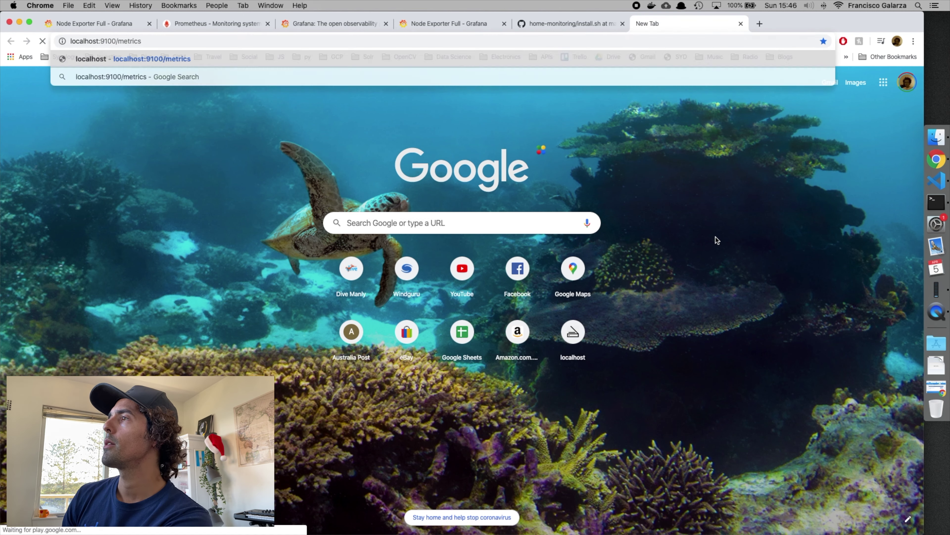
key(Return)
Reload the metrics page twice to watch values change, then bring up a Terminal window
key(super+r)
key(super+r)
key(super+r)
key(super+r)
key(super+r)
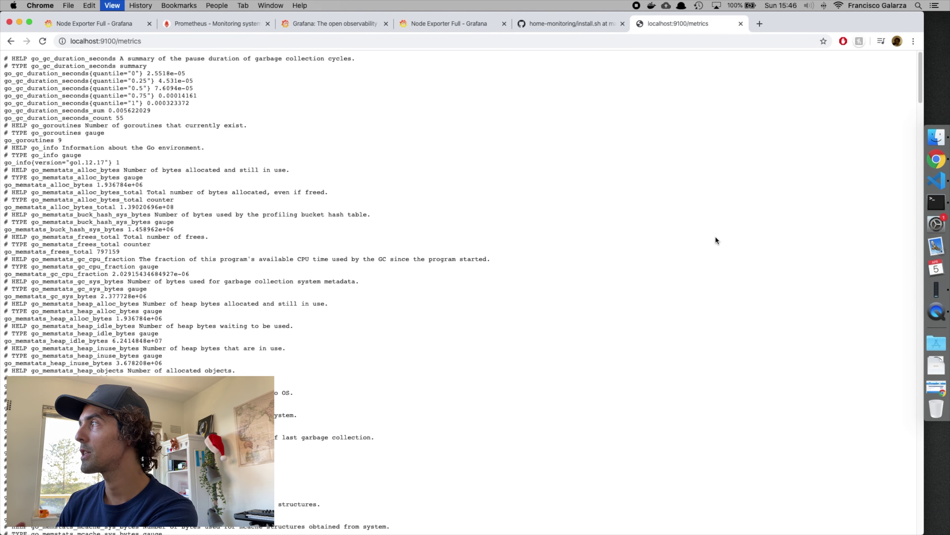
key(super+r)
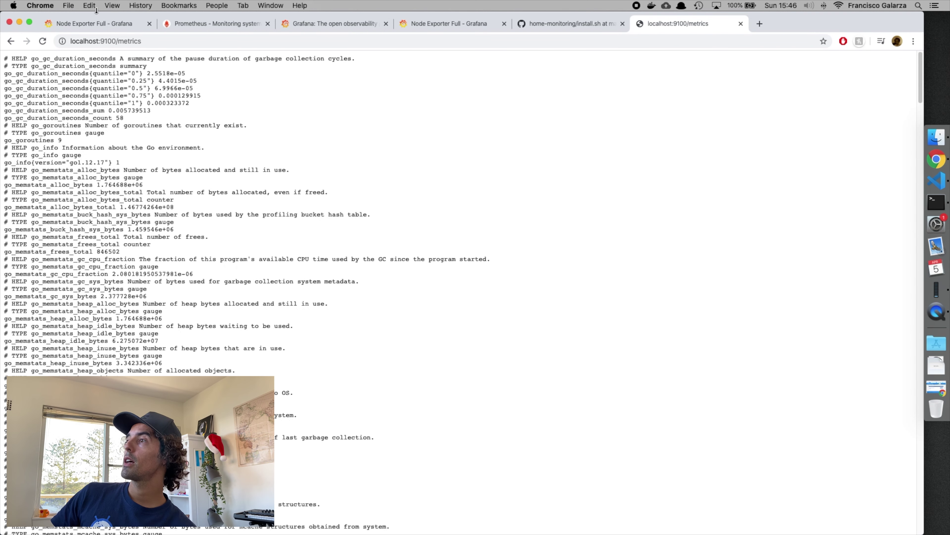
drag(123, 41, 142, 42)
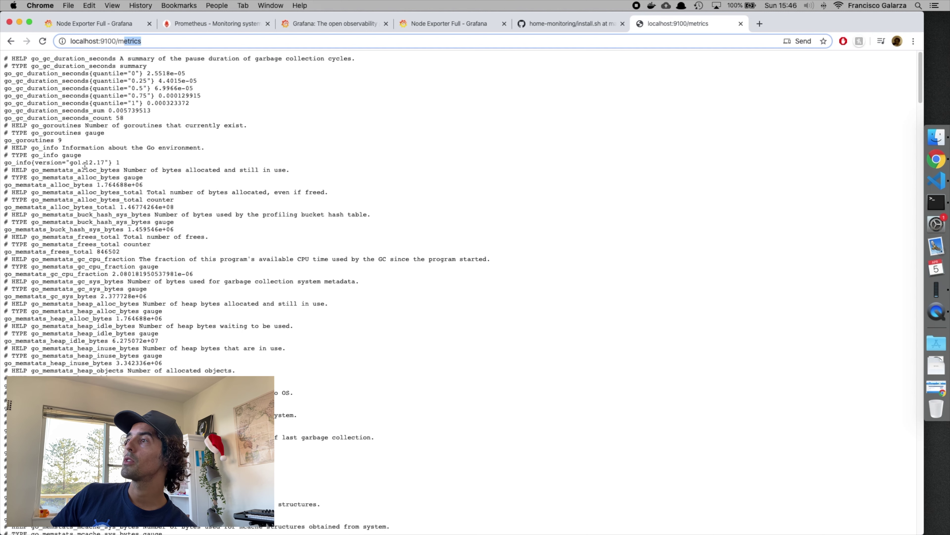
click(256, 109)
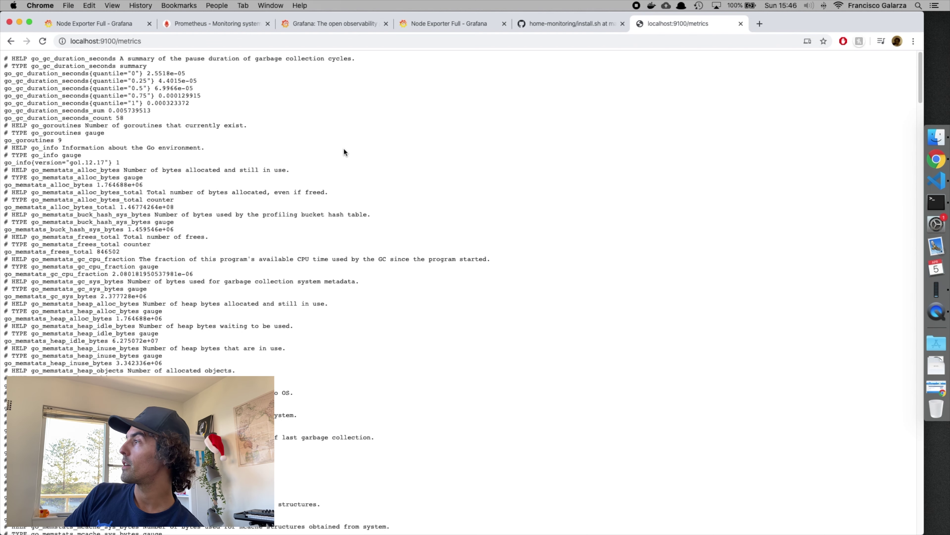
click(936, 203)
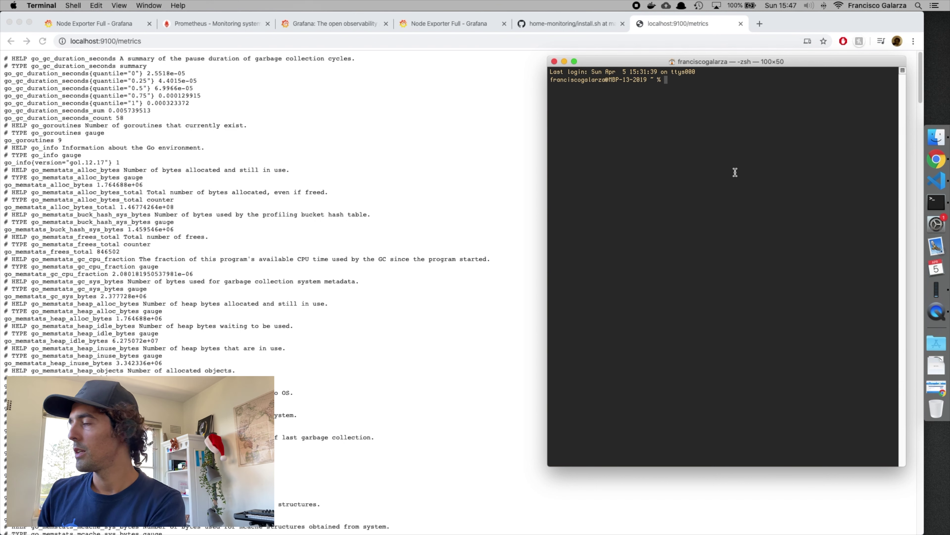
SSH into the rp4 Pi with ssh_pi4_lan and list the home and projects folders
text(ss)
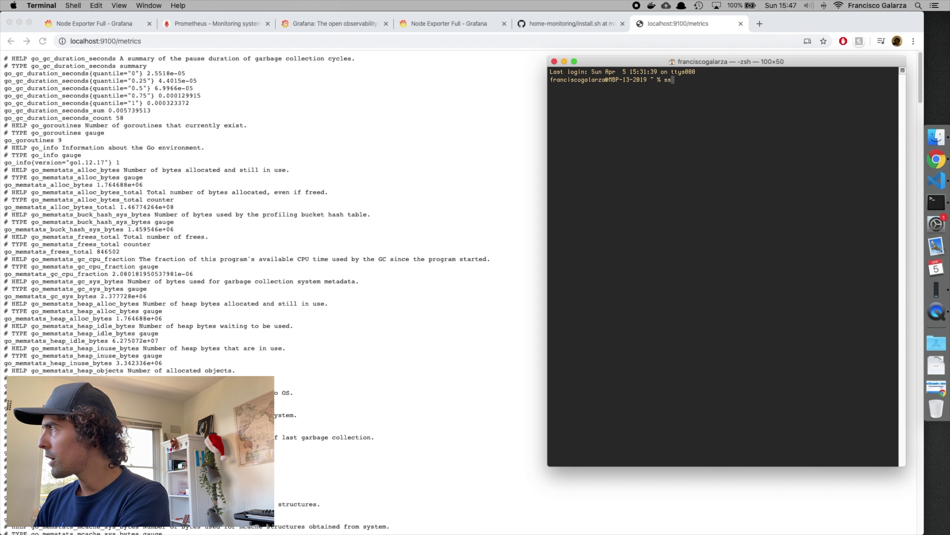
text(h p)
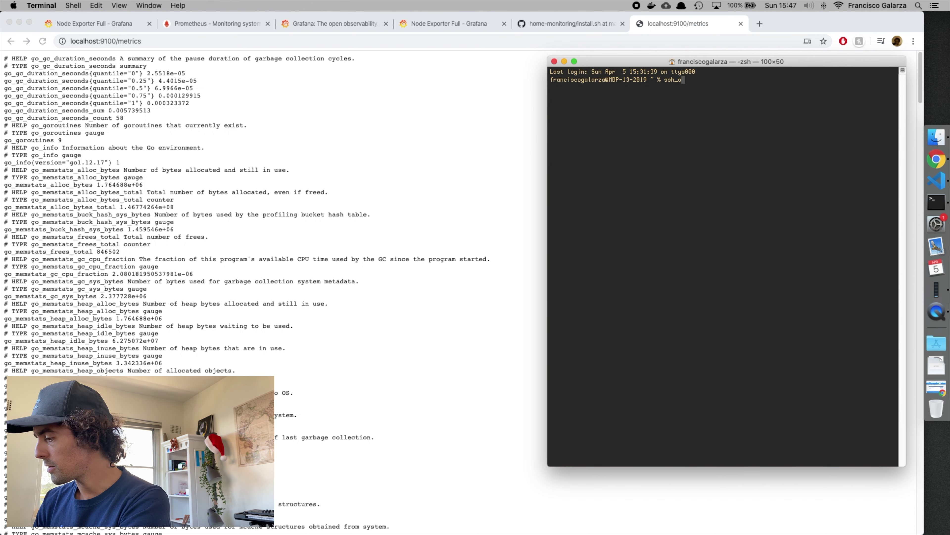
text(i4)
key(BackSpace)
key(BackSpace)
key(BackSpace)
text(pi)
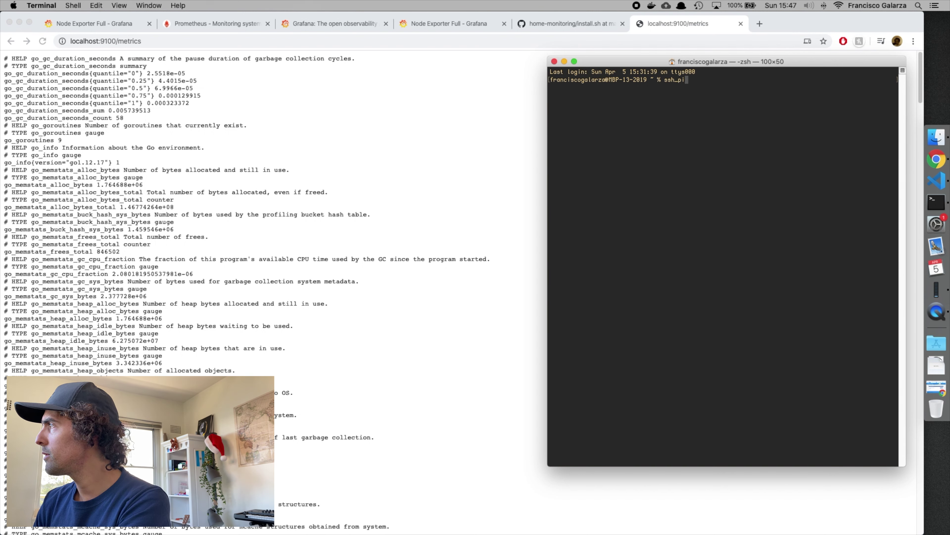
text(4_lan)
key(Return)
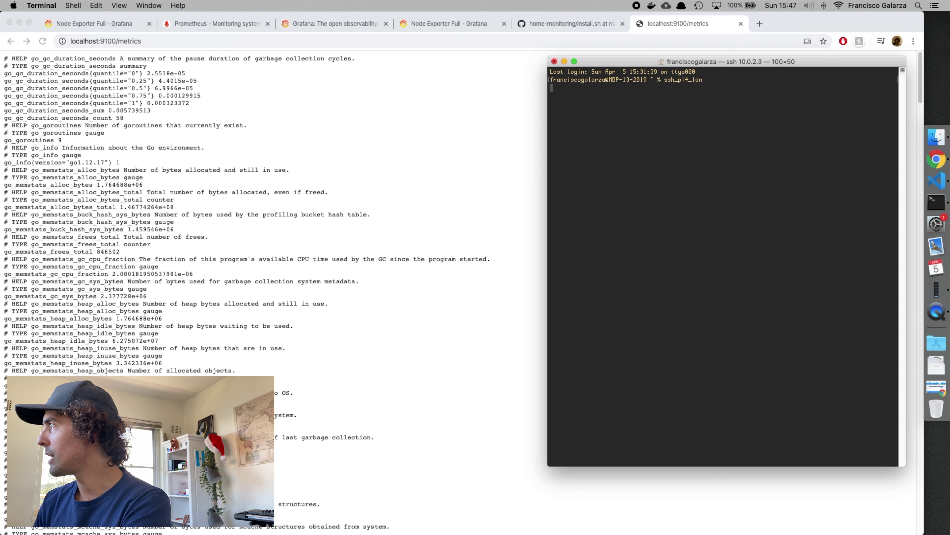
text(ls)
key(Return)
text(cd projects/)
key(Return)
text(ls)
key(Return)
Navigate on the Pi into home-monitoring/server/prometheus, listing each folder on the way
text(cd home)
key(Return)
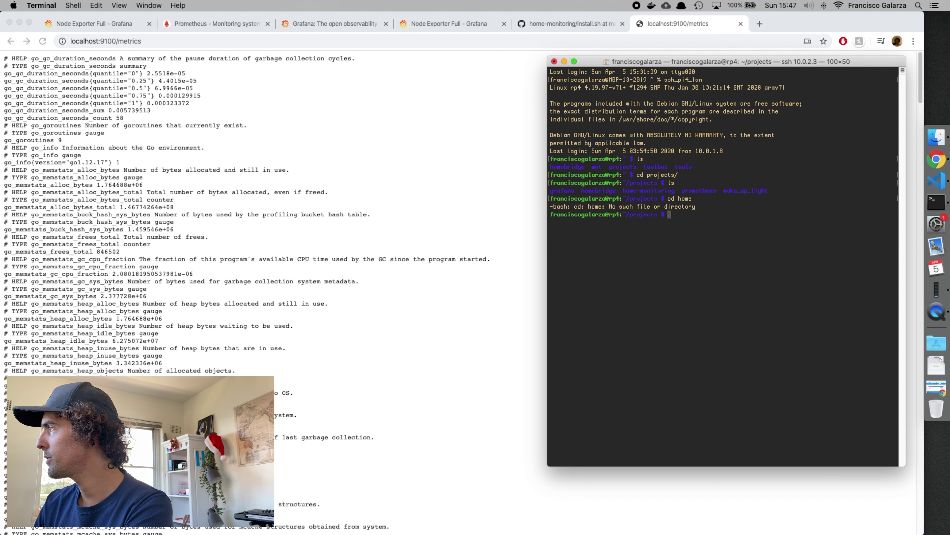
text(cd home-monitoring/)
key(Return)
text(ls)
key(Return)
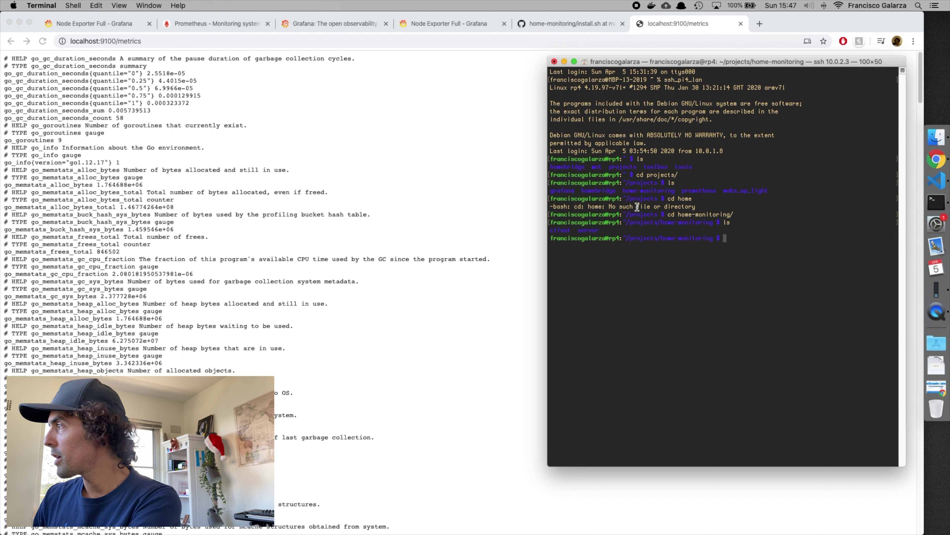
text(cd )
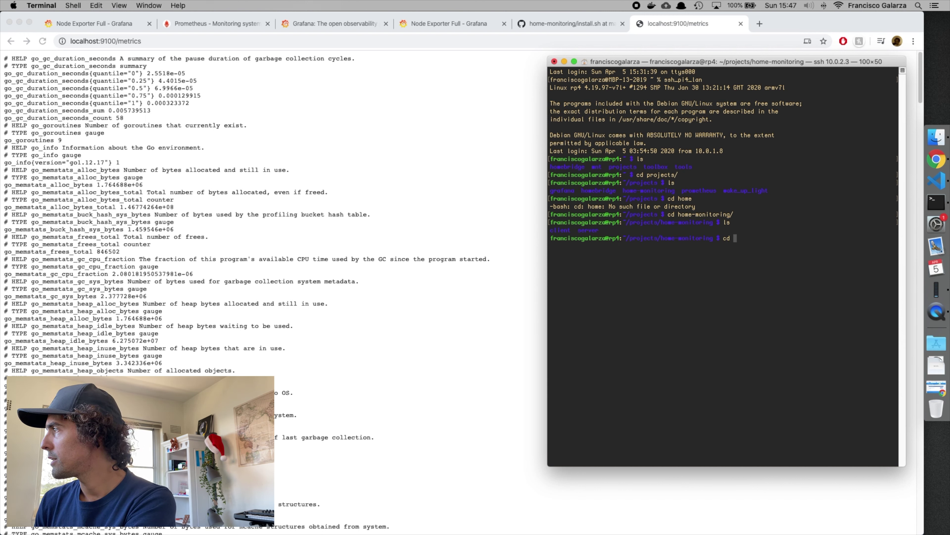
text(server/)
key(Return)
text(ls)
key(Return)
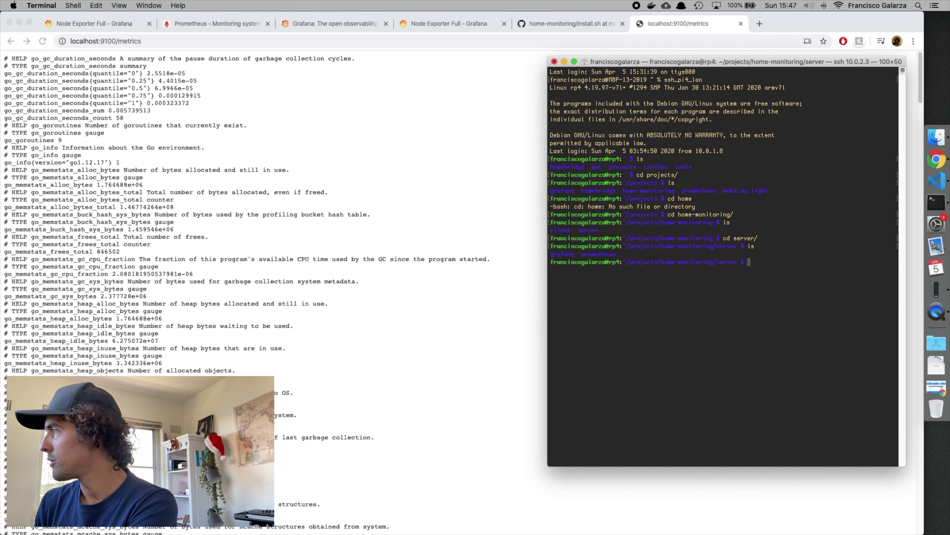
text(cd p)
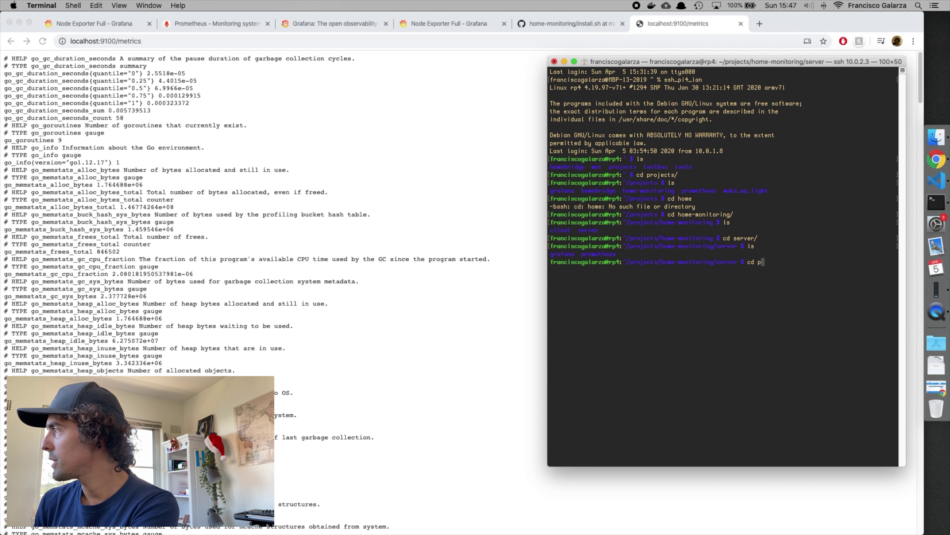
text(rometheus/)
key(Return)
Switch to Visual Studio Code and expand server > prometheus in the Explorer
key(super+Tab)
key(super+Tab)
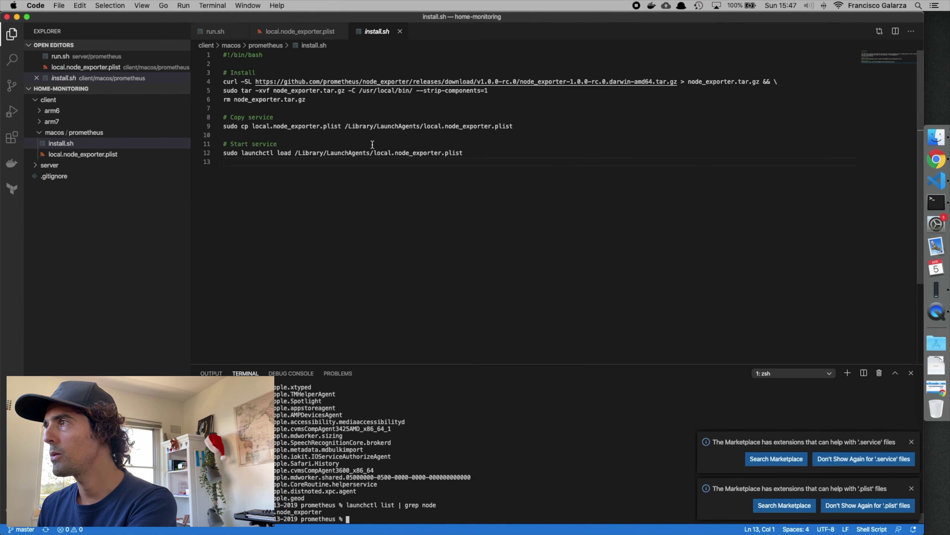
click(51, 165)
click(61, 187)
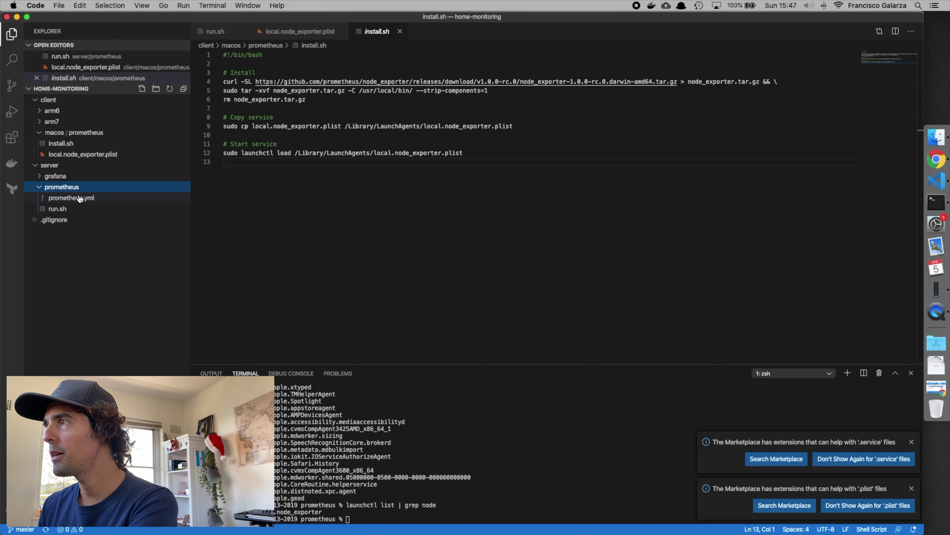
Open run.sh and highlight sudo docker run, the -d flag, container name prometheus and restart always
click(82, 210)
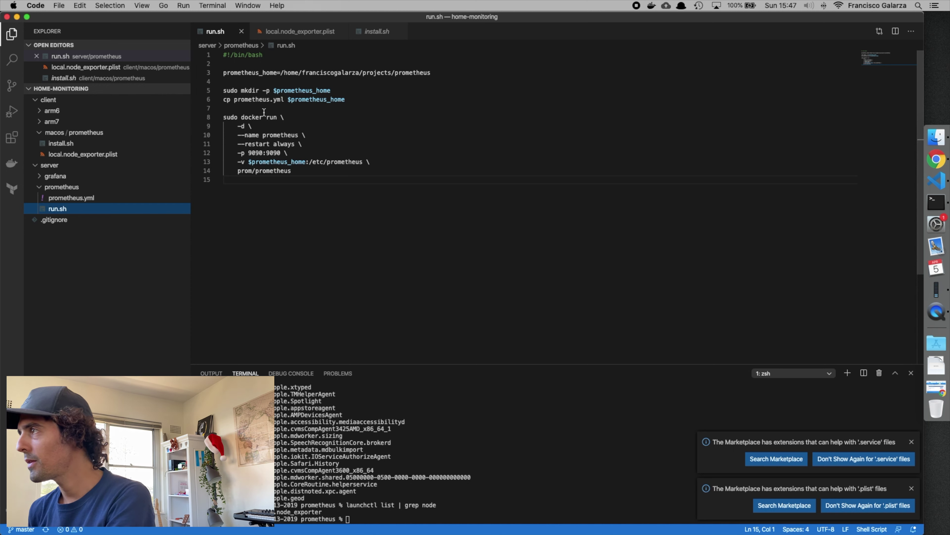
drag(225, 116, 280, 118)
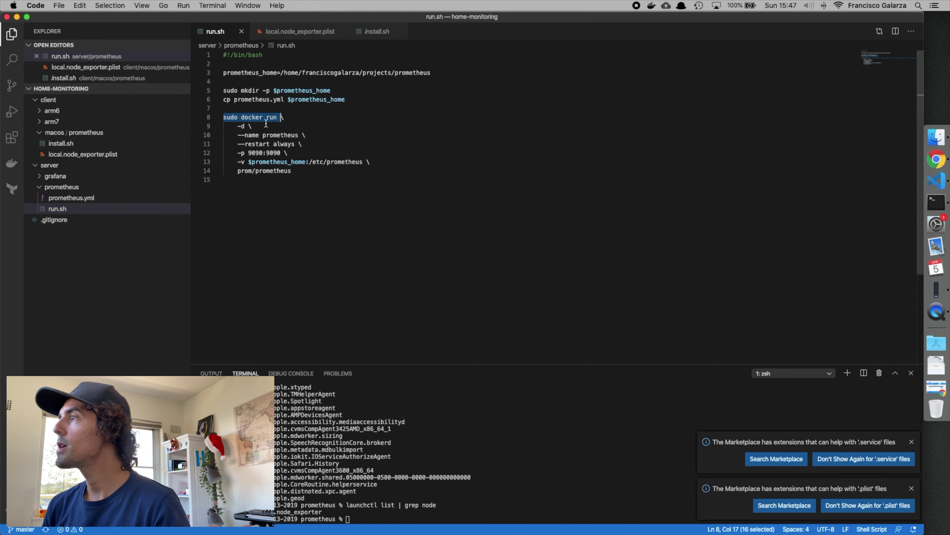
drag(250, 125, 238, 124)
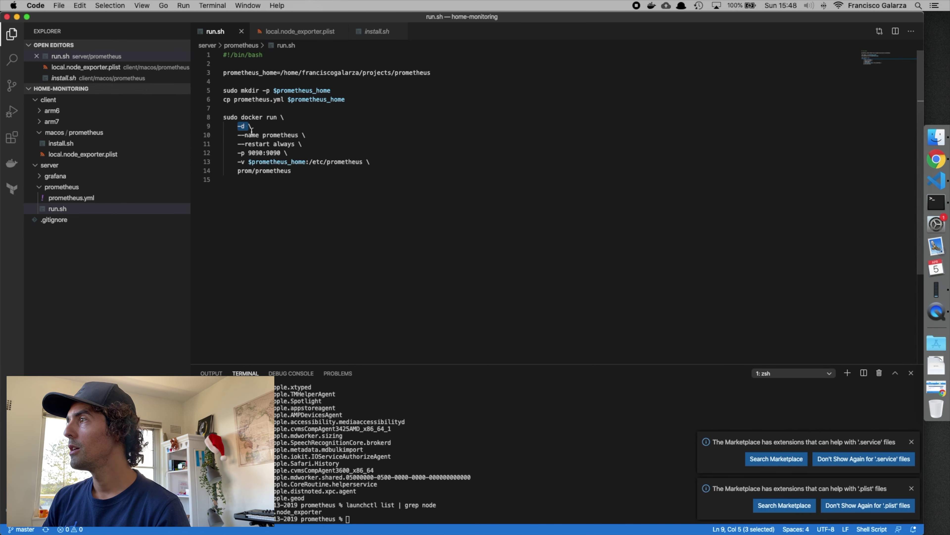
double_click(296, 132)
drag(245, 144, 297, 145)
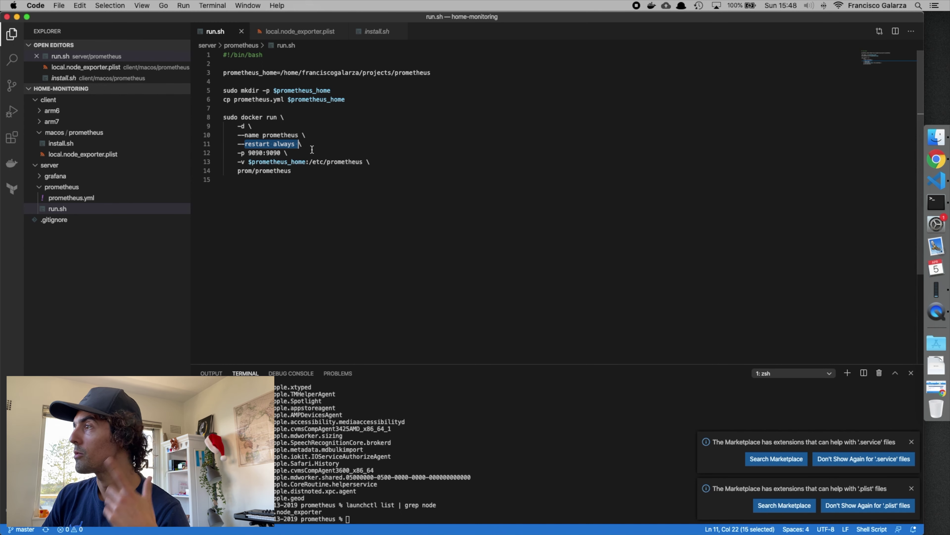
double_click(281, 144)
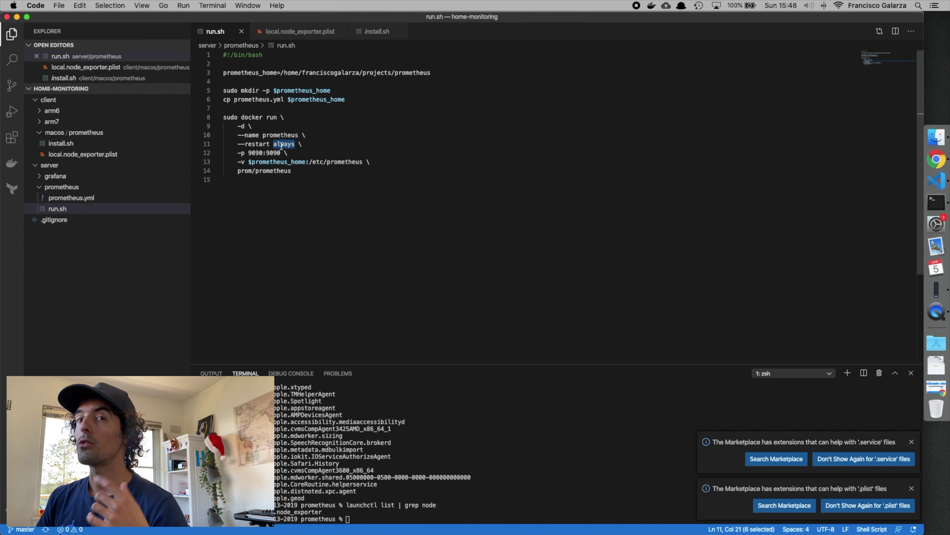
Highlight the -p 9090:9090 mapping, prom/prometheus image and volume mount, then open prometheus.yml
click(263, 153)
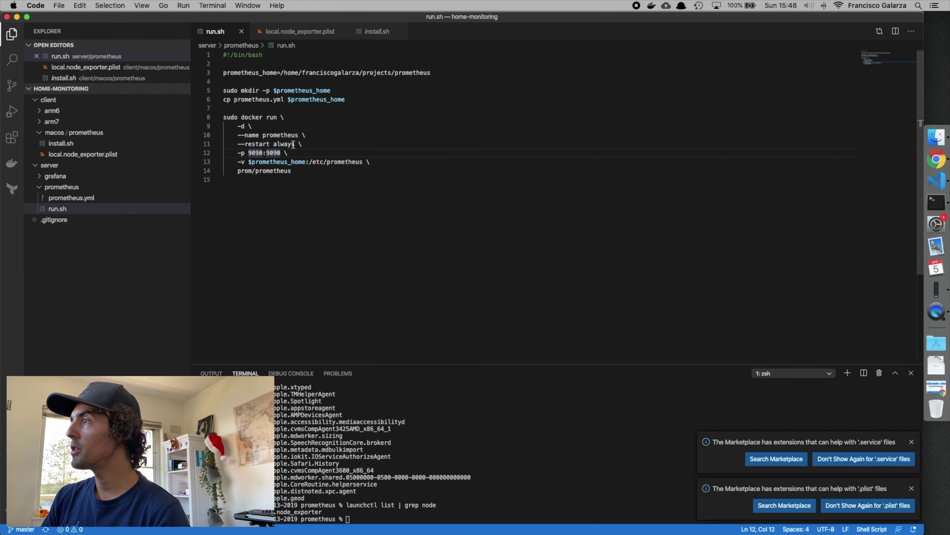
drag(281, 153, 238, 151)
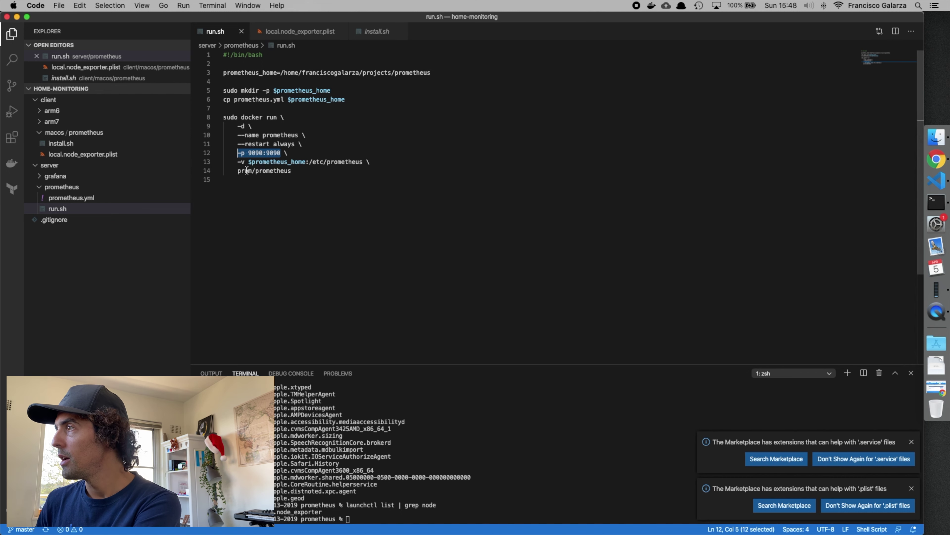
drag(246, 169, 285, 171)
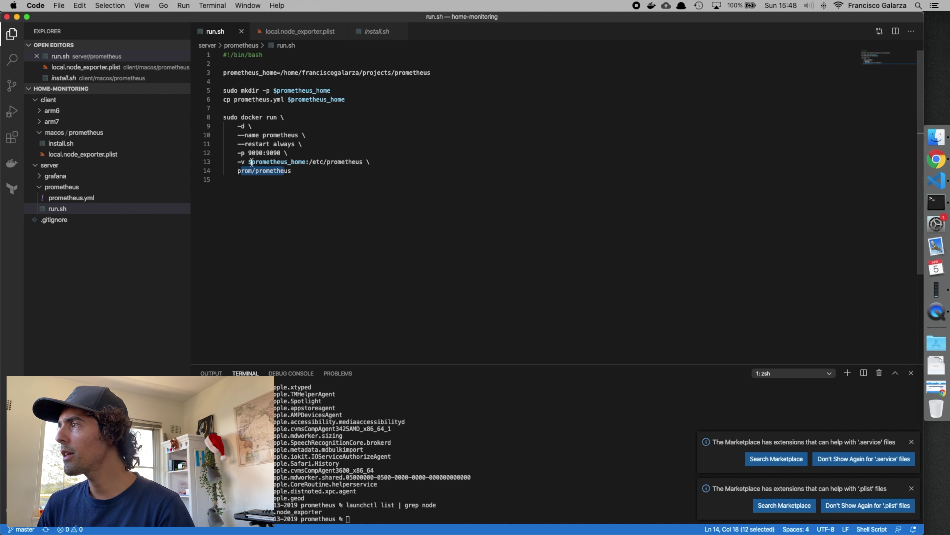
drag(238, 161, 367, 161)
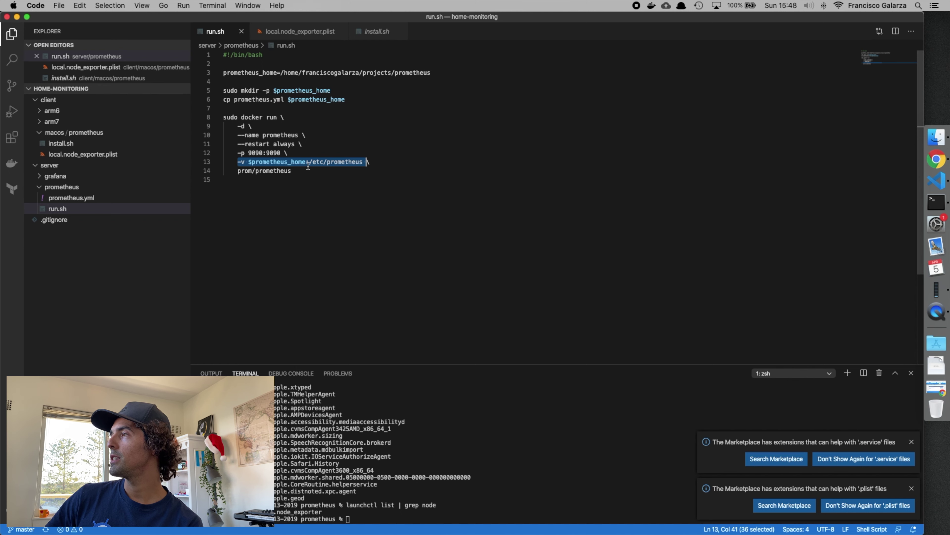
click(108, 198)
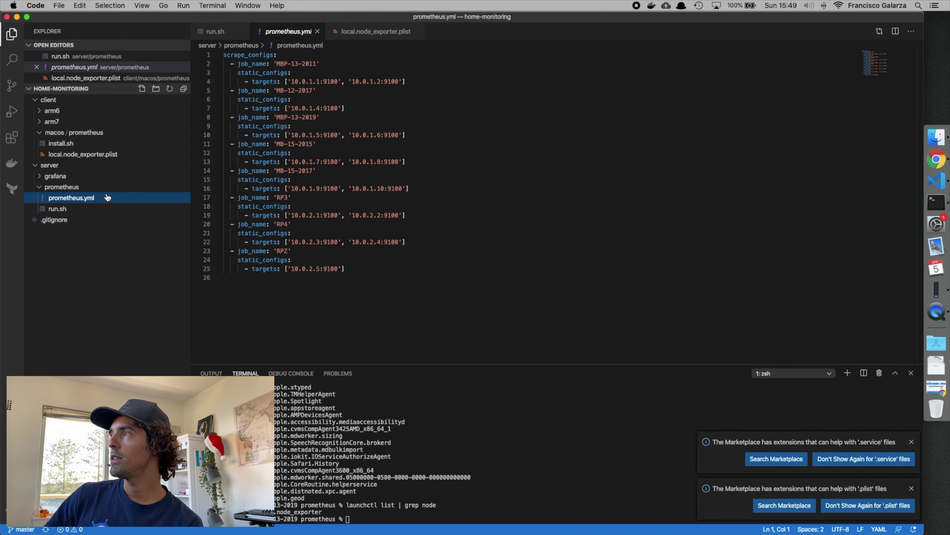
Pin prometheus.yml as a regular tab and highlight 13 and 2011 in job name MBP-13-2011
double_click(277, 33)
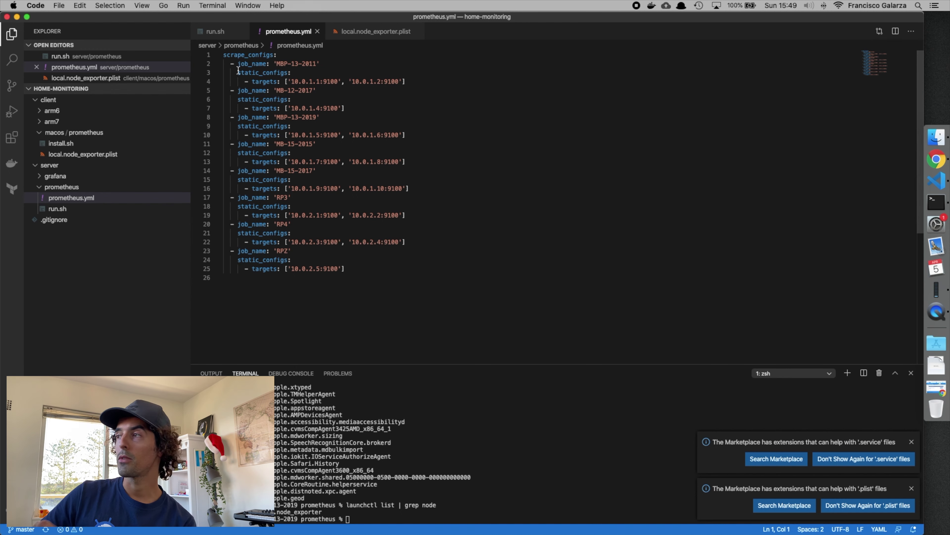
key(Down)
click(320, 64)
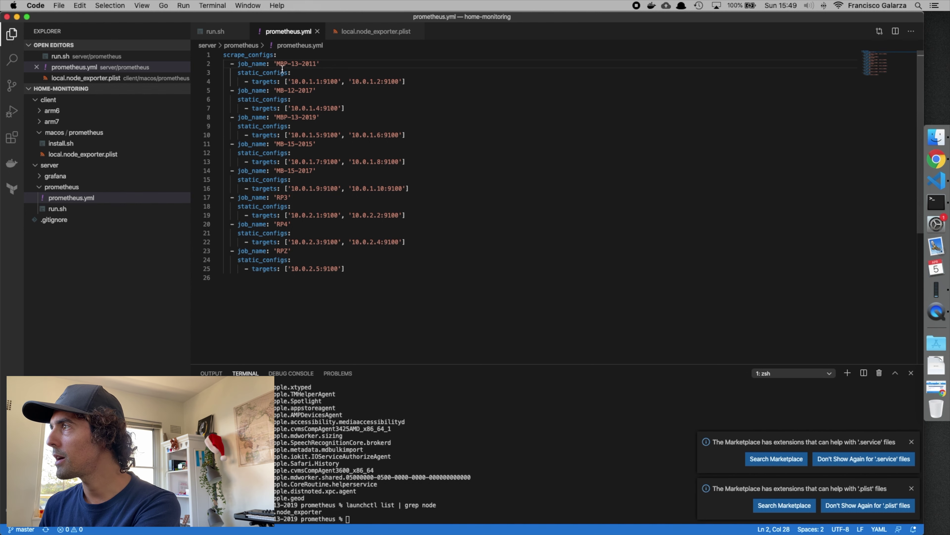
double_click(294, 63)
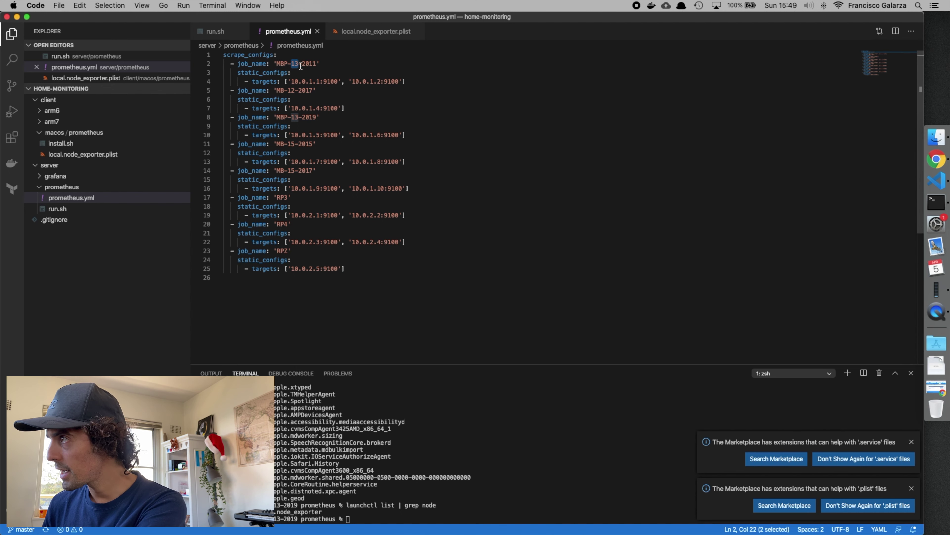
click(282, 64)
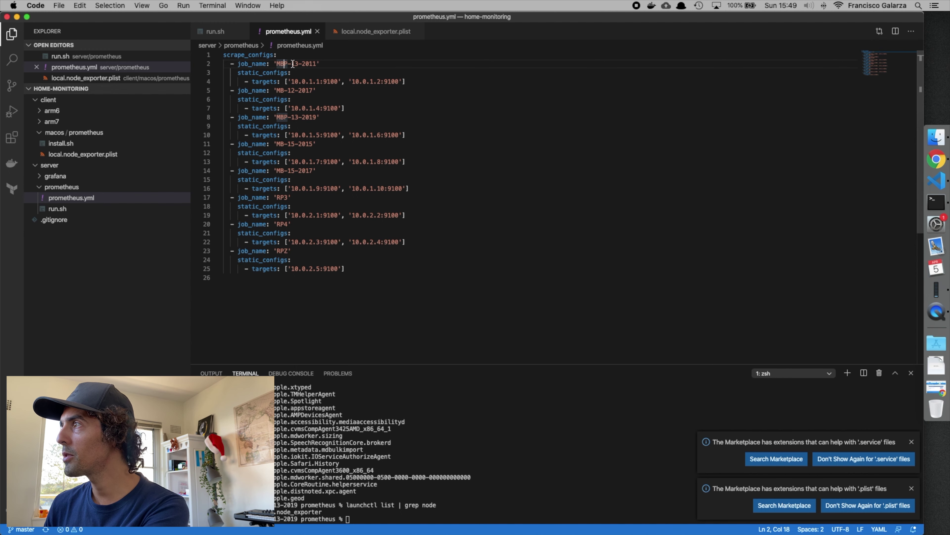
drag(302, 63, 315, 64)
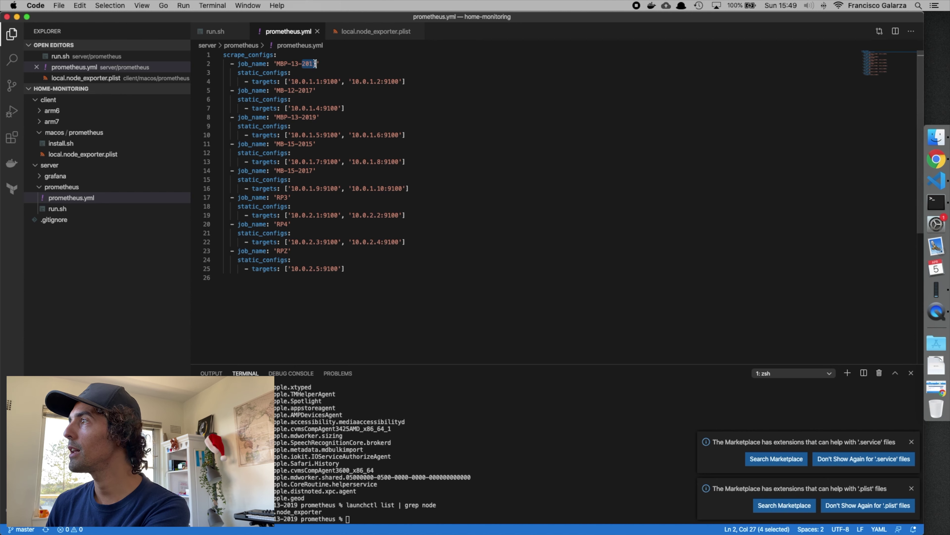
Highlight targets and the first target's port 9100, then switch to the Terminal ssh session
double_click(272, 81)
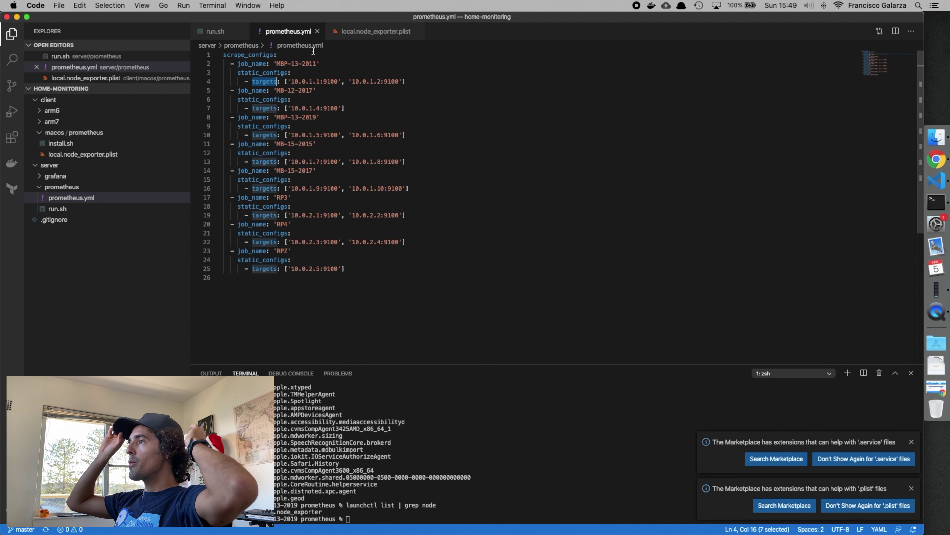
click(292, 81)
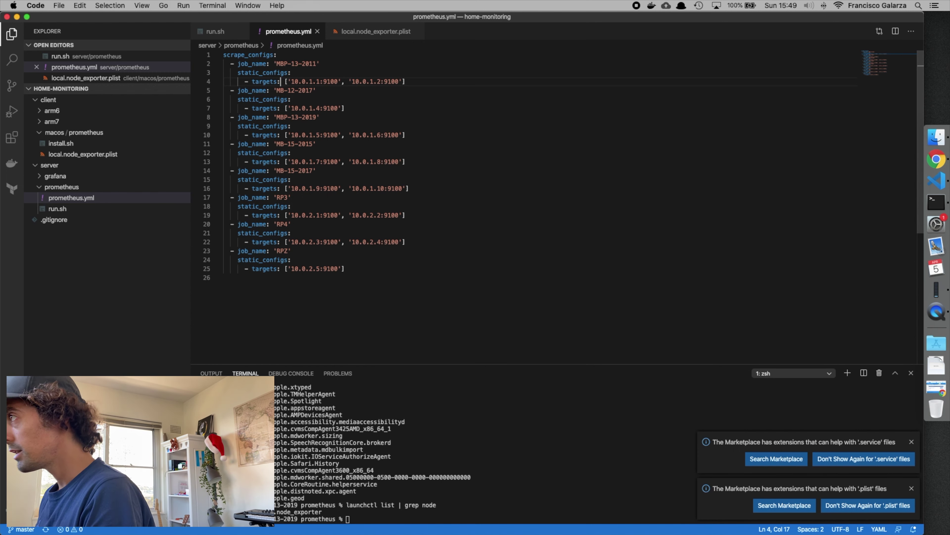
key(shift+Right)
key(shift+Right)
key(shift+Right)
key(shift+Right)
key(shift+Right)
key(shift+Right)
key(shift+Right)
key(shift+Right)
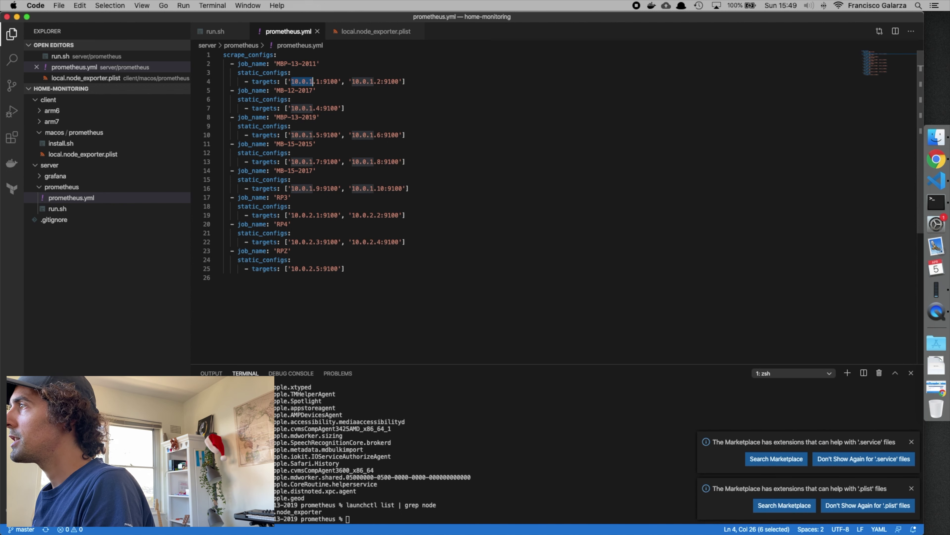
key(Right)
key(Right)
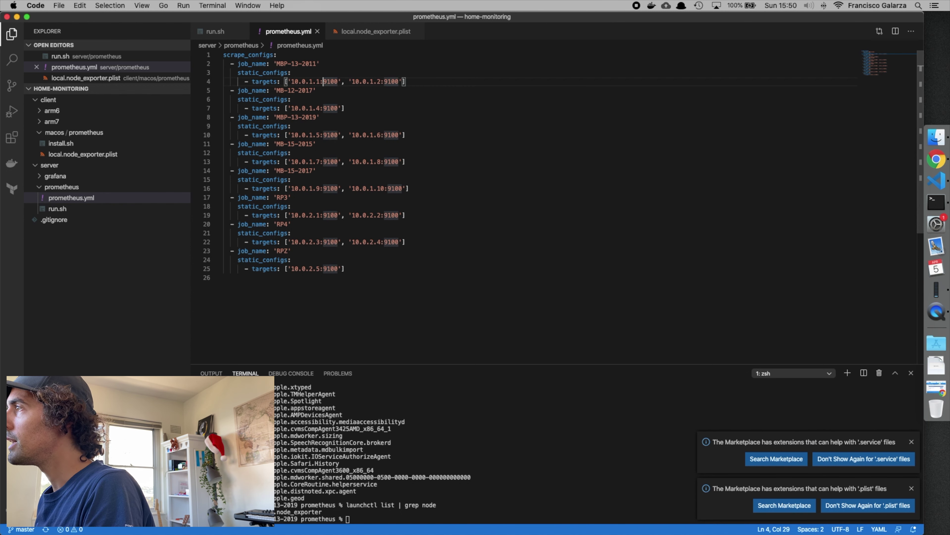
key(shift+Right)
key(shift+Right)
key(shift+Right)
key(shift+Right)
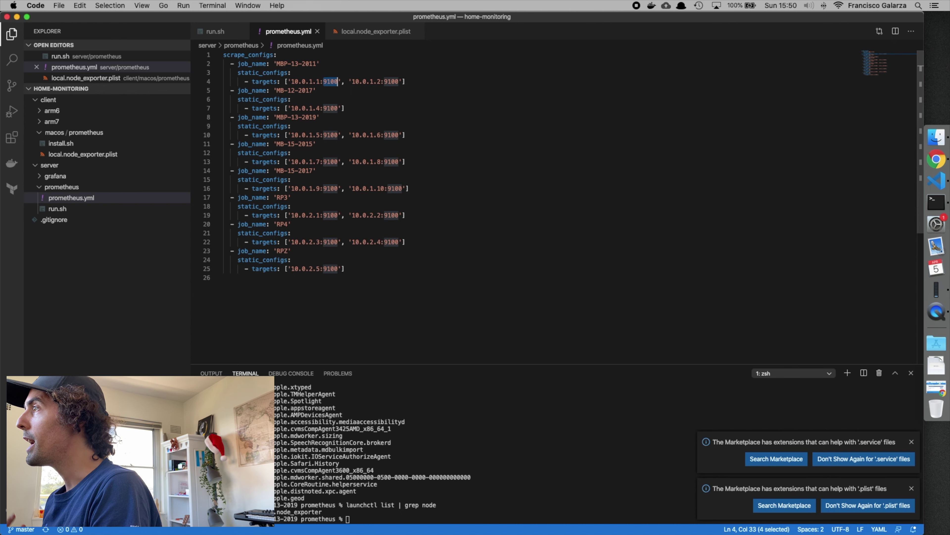
key(super+Tab)
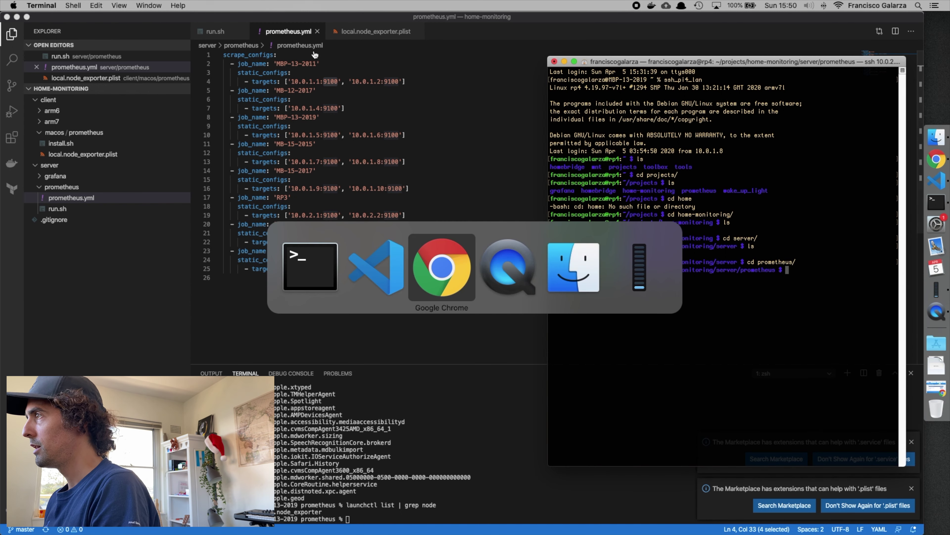
Copy target 10.0.1.1:9100 and open 10.0.1.1:9100/metrics in a new Chrome tab
click(313, 53)
drag(294, 82, 337, 80)
key(super+c)
key(super+Tab)
key(super+Tab)
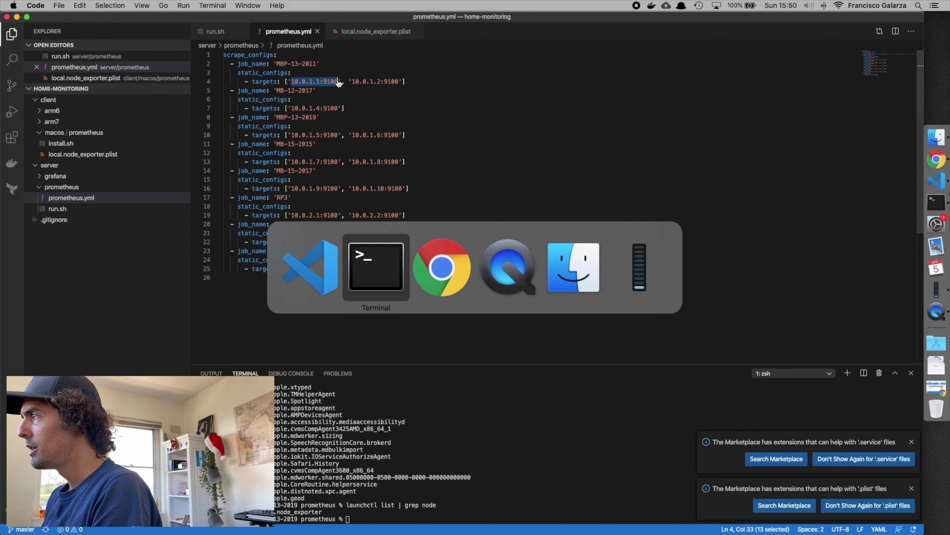
key(super+t)
key(super+v)
key(Return)
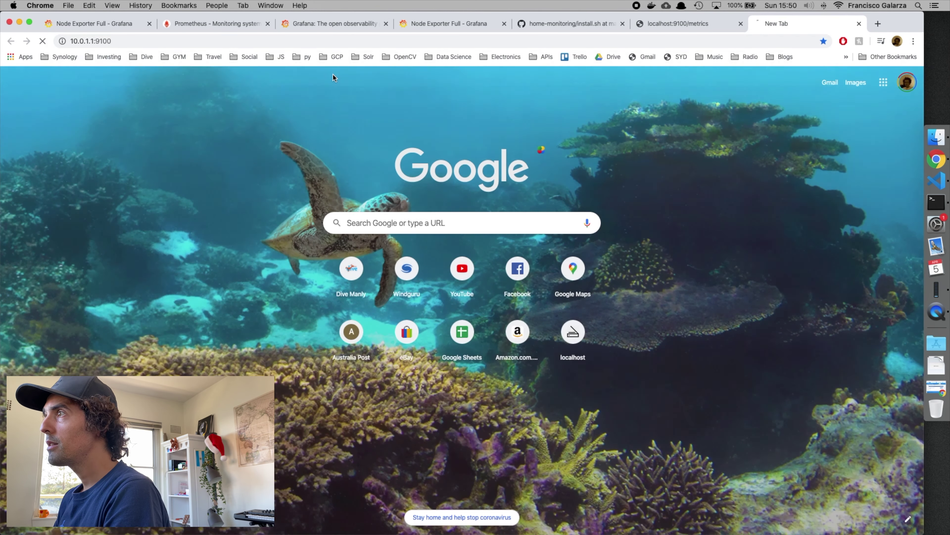
key(super+l)
key(Right)
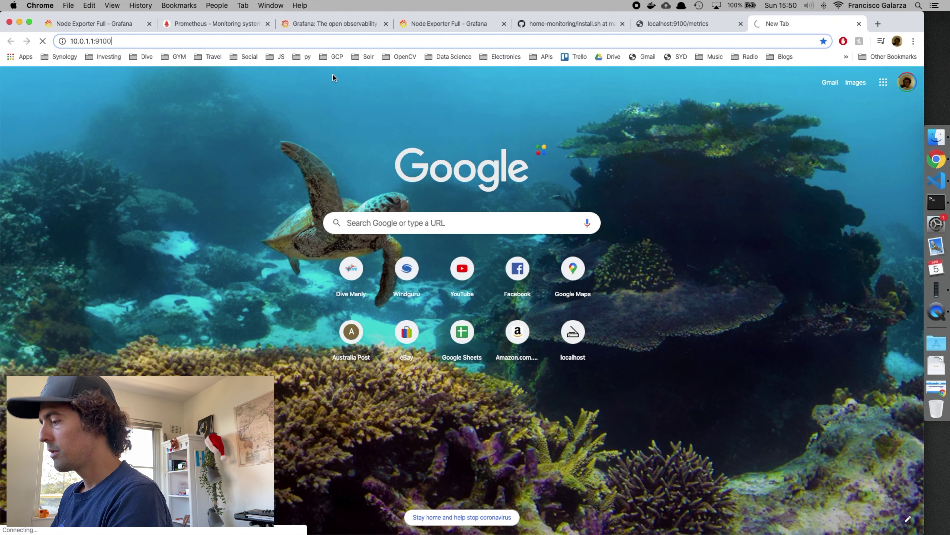
text(/metrics)
key(Return)
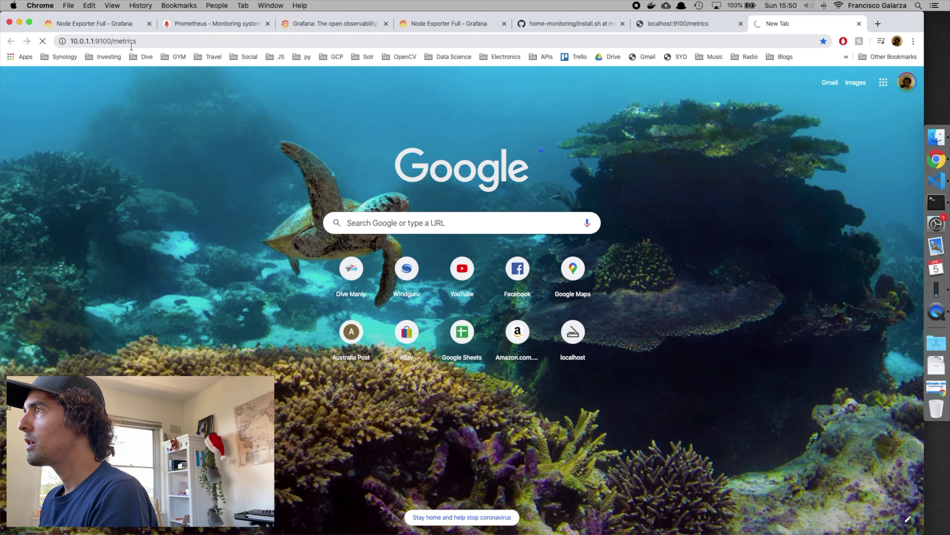
Check the next target in prometheus.yml and edit the browser address host to 10.0.1.2
double_click(93, 39)
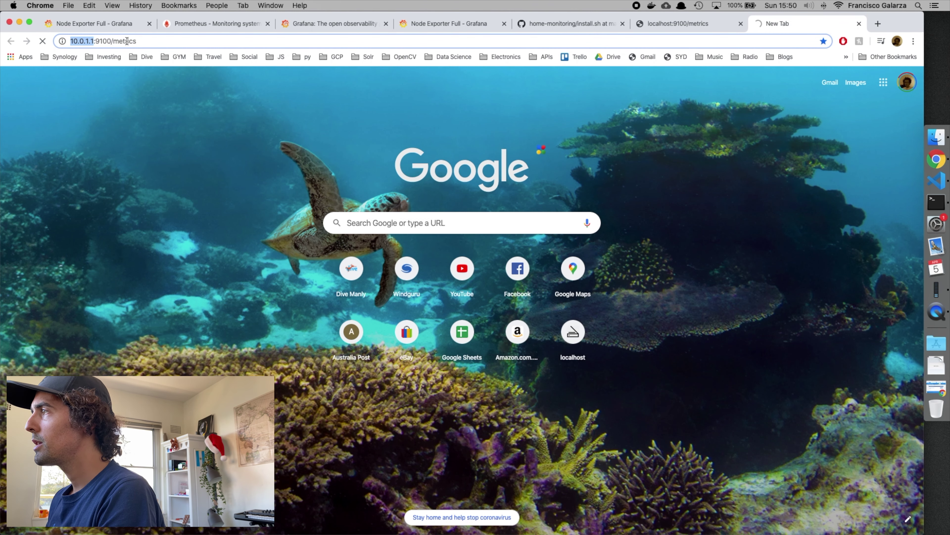
key(super+Tab)
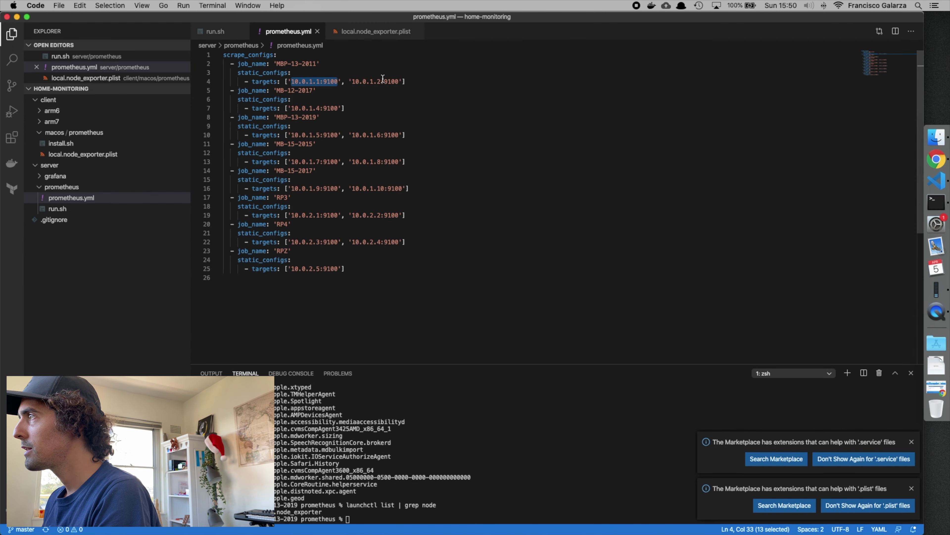
double_click(378, 81)
key(super+Tab)
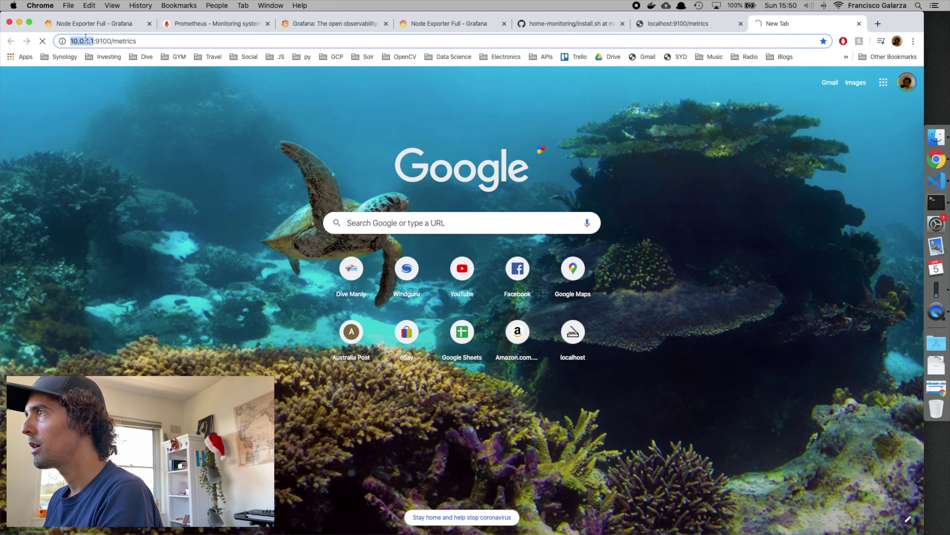
key(Return)
text(0)
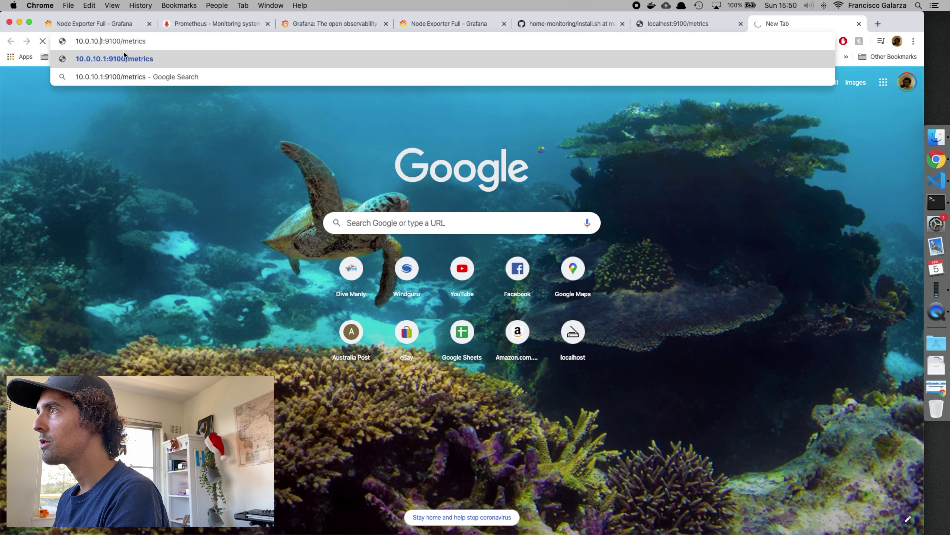
key(Delete)
text(2)
key(Return)
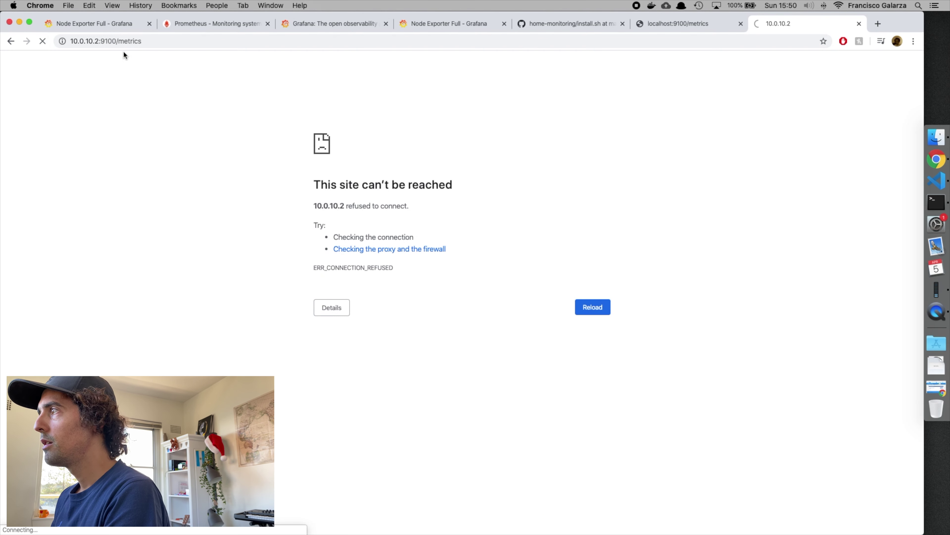
Copy 10.0.1.2:9100 from prometheus.yml and open that Node Exporter page in Chrome
key(super+Tab)
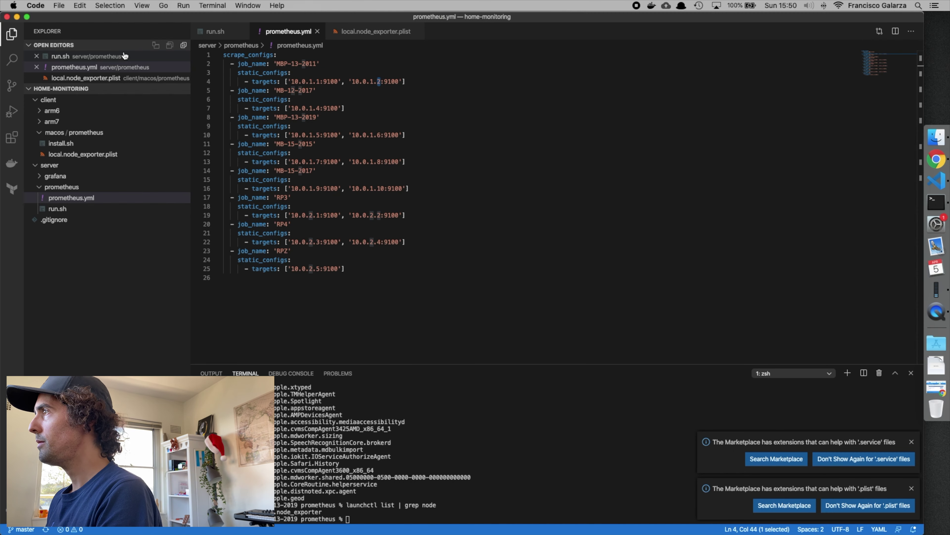
click(359, 76)
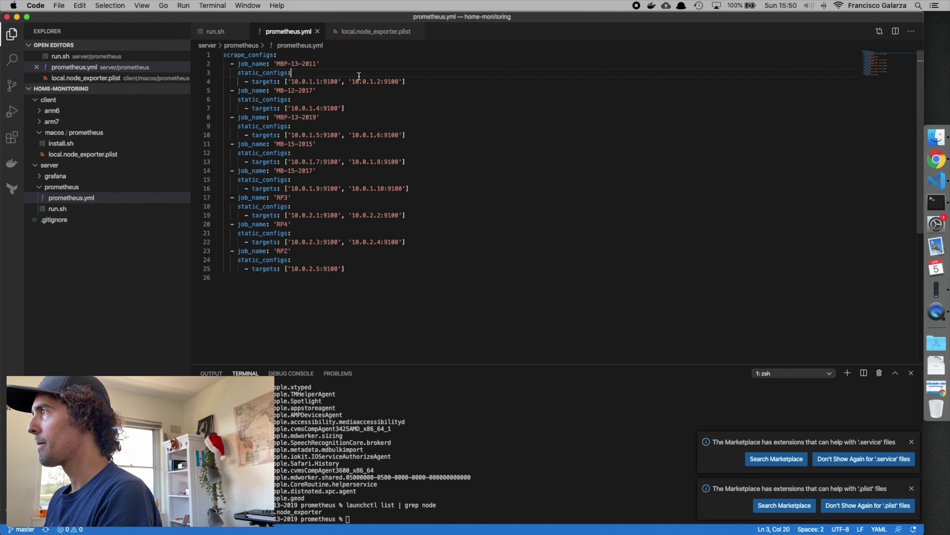
drag(352, 82, 389, 84)
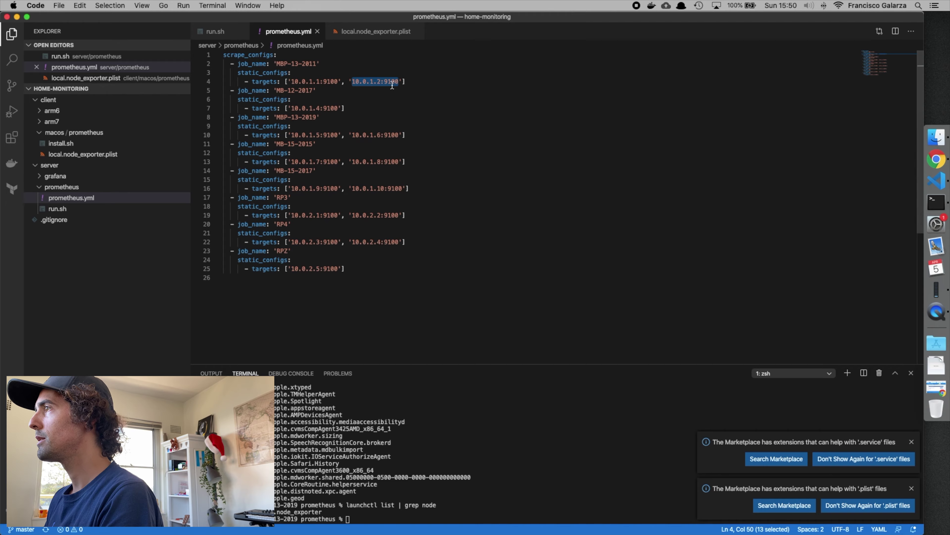
key(super+c)
key(super+Tab)
key(super+l)
key(super+v)
key(Return)
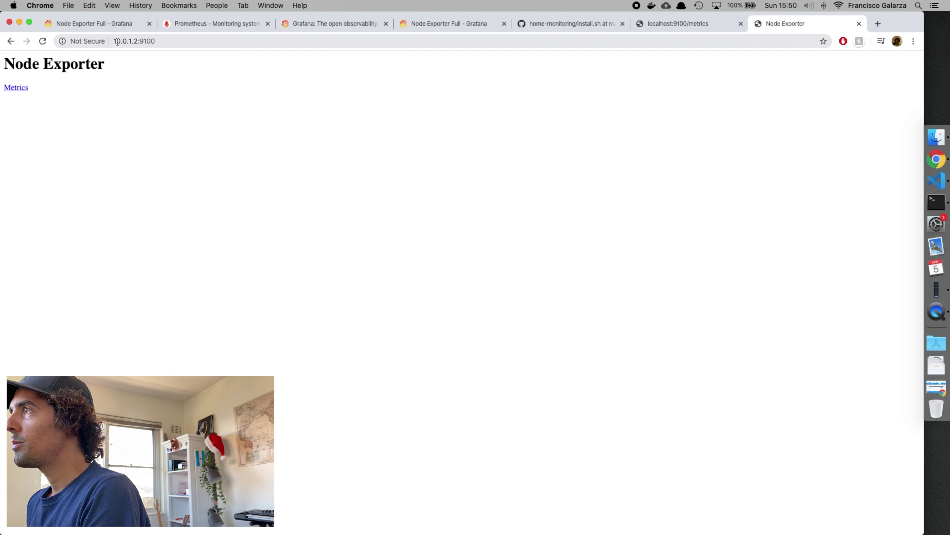
Open the Metrics link for 10.0.1.2:9100, reload it twice, and return to prometheus.yml
click(12, 89)
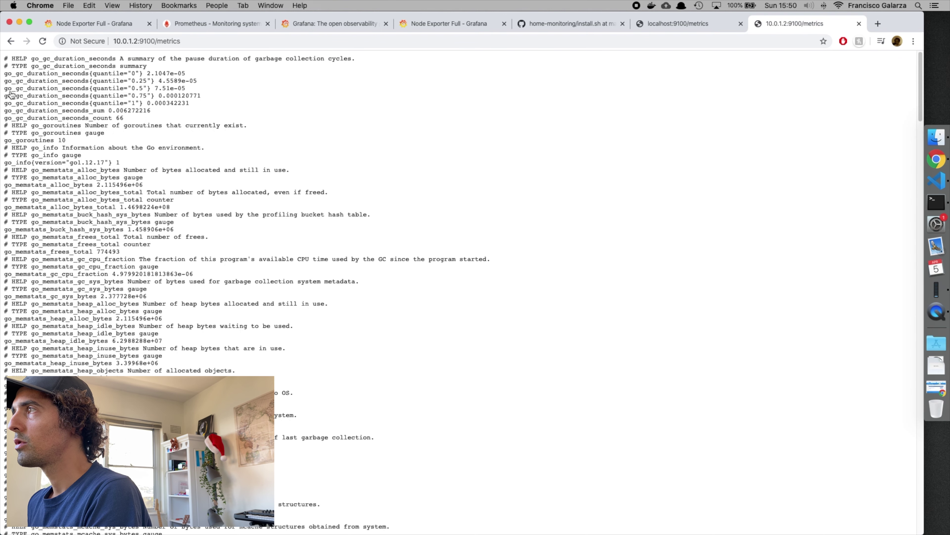
key(super+r)
key(super+r)
key(super+r)
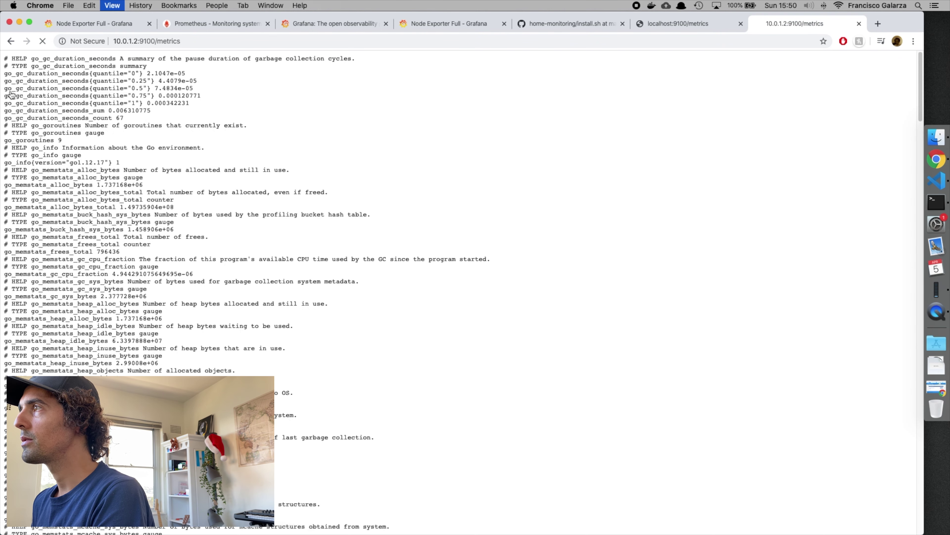
key(super+r)
key(super+Tab)
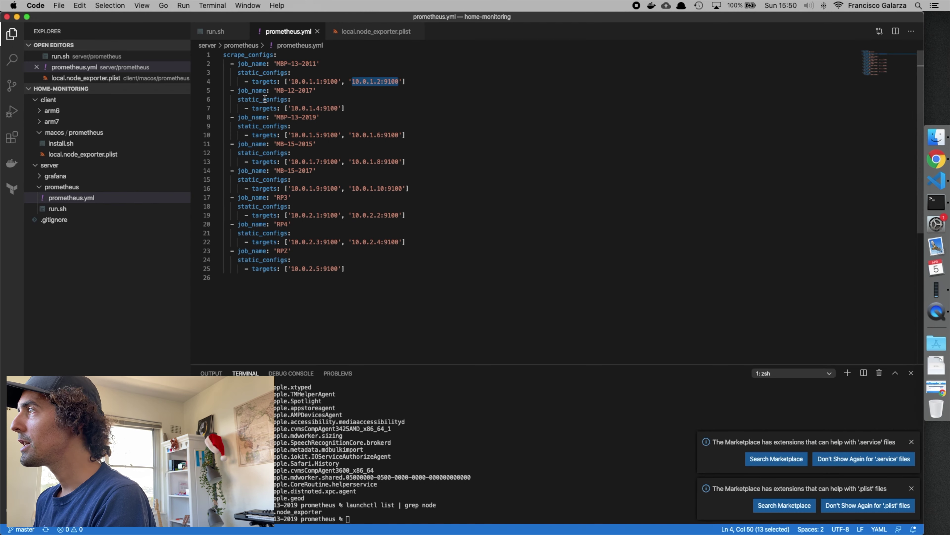
key(super+Tab)
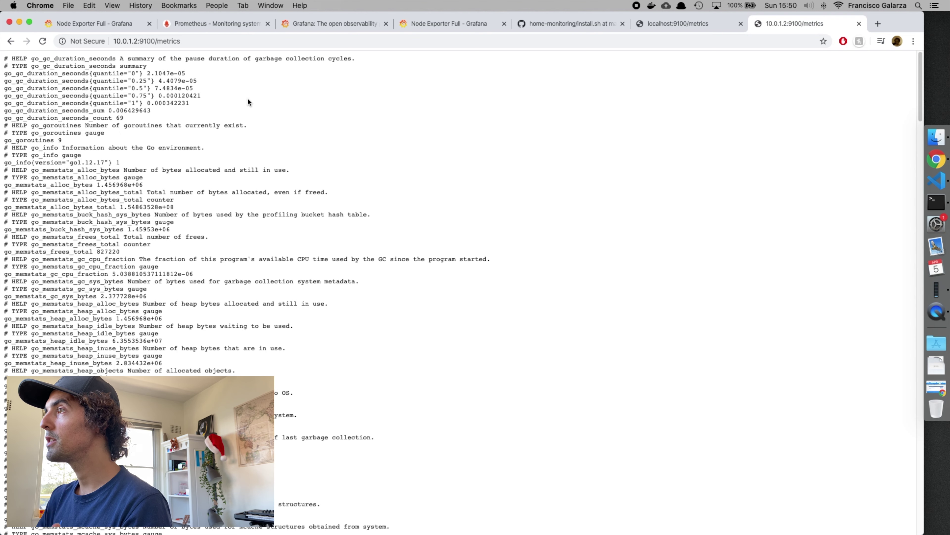
key(super+Tab)
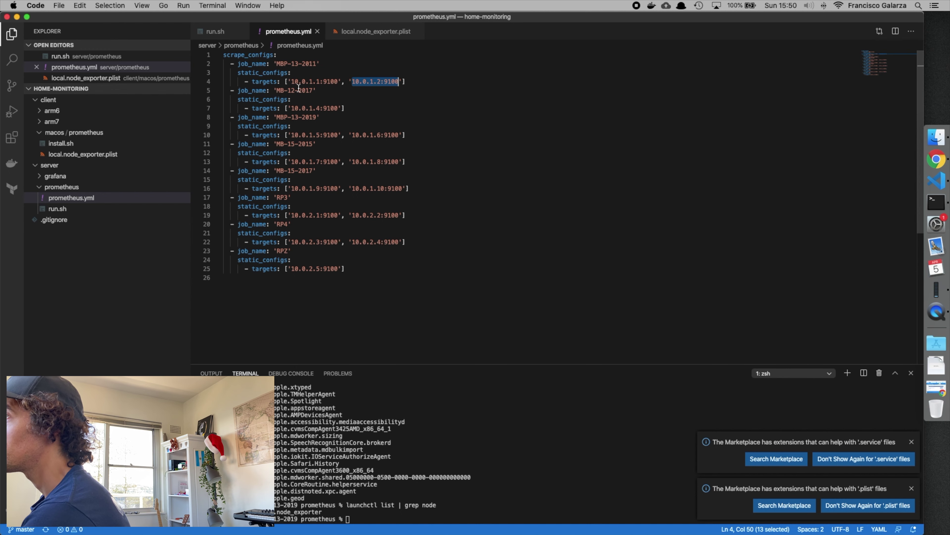
Review the first job block in prometheus.yml and port 9090 in run.sh's docker command
drag(244, 65, 389, 82)
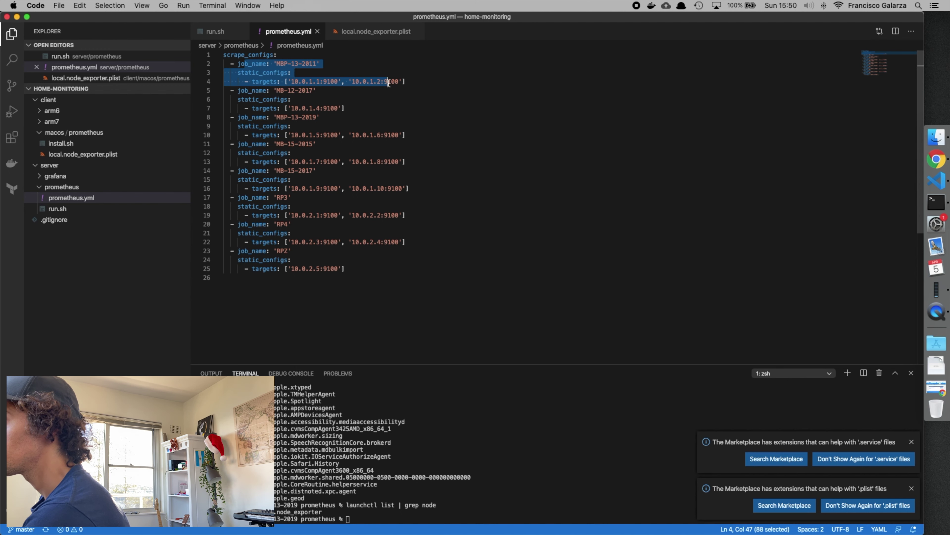
click(369, 317)
click(117, 212)
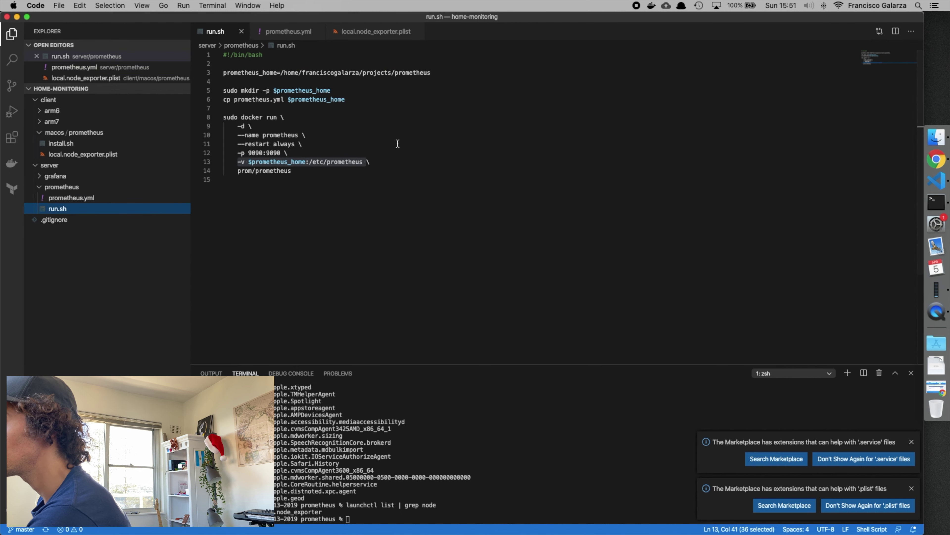
click(290, 172)
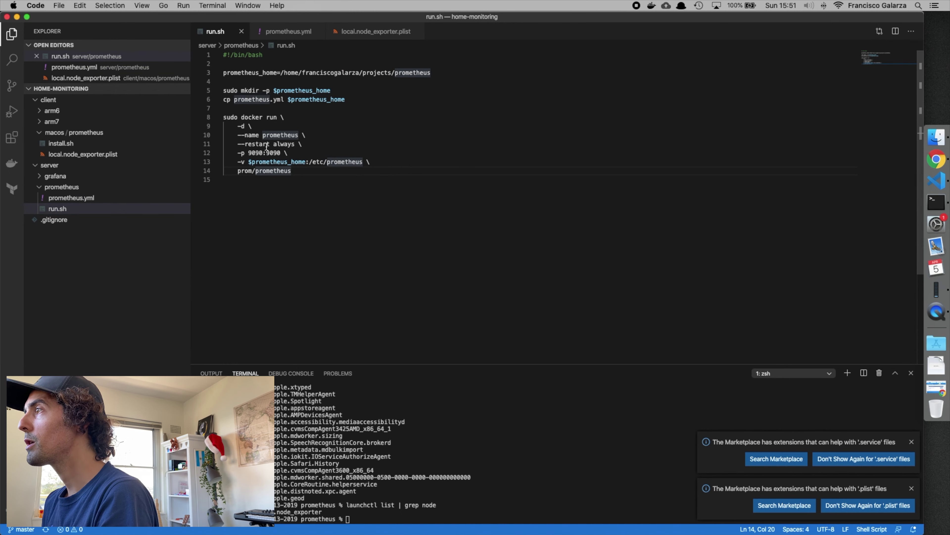
double_click(255, 152)
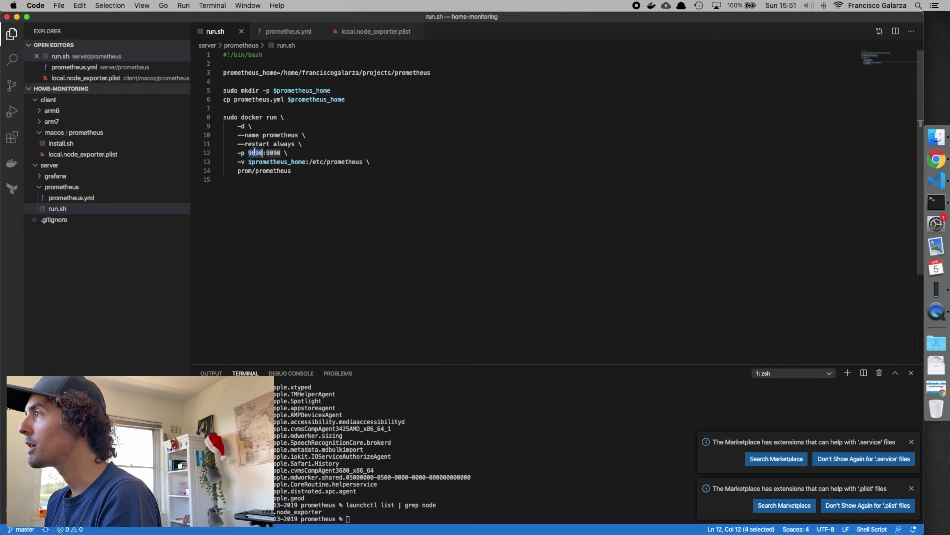
Begin replacing Chrome's address with a new 10.x server address
key(super+Tab)
click(303, 41)
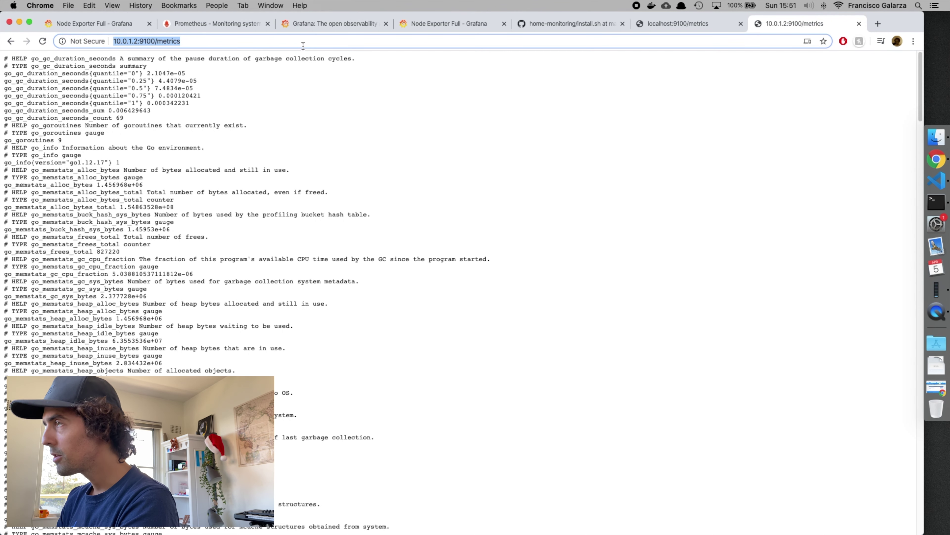
text(10.)
key(BackSpace)
text(2)
List the prometheus folder and try launching ./run, then enter chmod +x run.sh
key(super+Tab)
key(super+Tab)
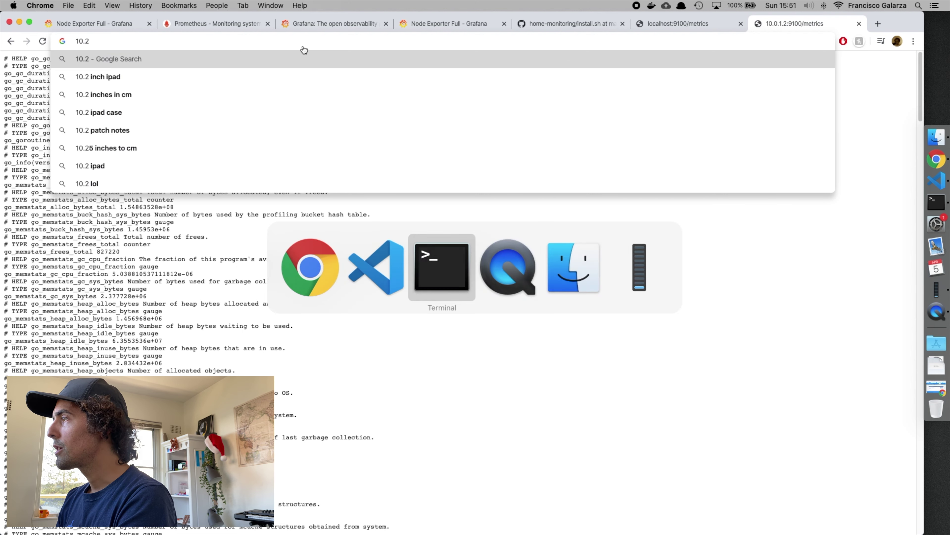
text(ls)
key(Return)
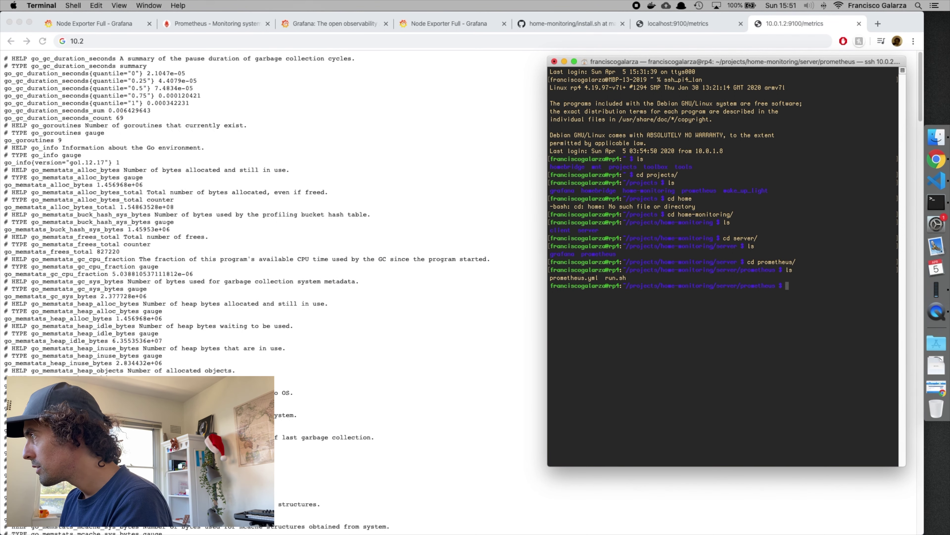
text(./r)
key(Return)
text(./run)
key(Return)
text(chmod +x run.sh)
Make run.sh executable and run it, retrying with sudo and the admin password
key(Return)
text(./run.sh)
key(Return)
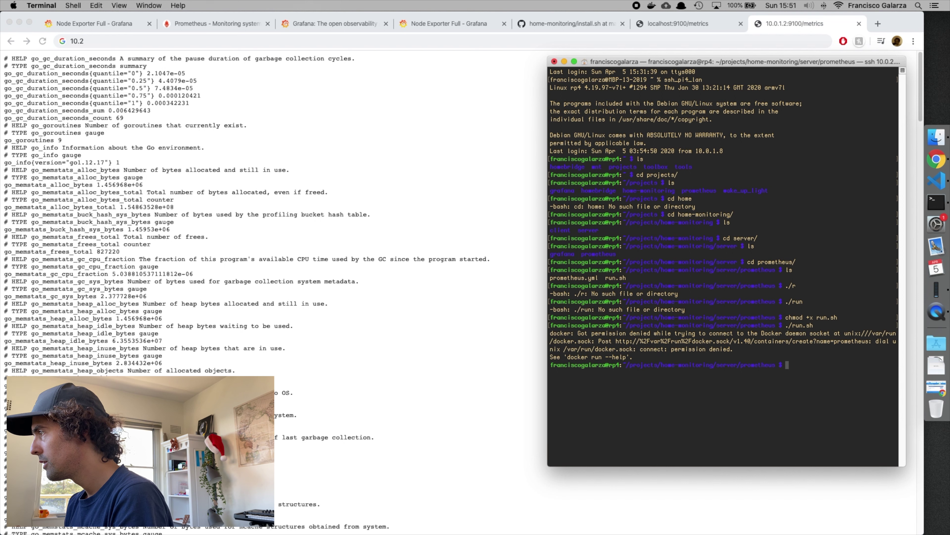
text(sudo ./run.sh)
key(Return)
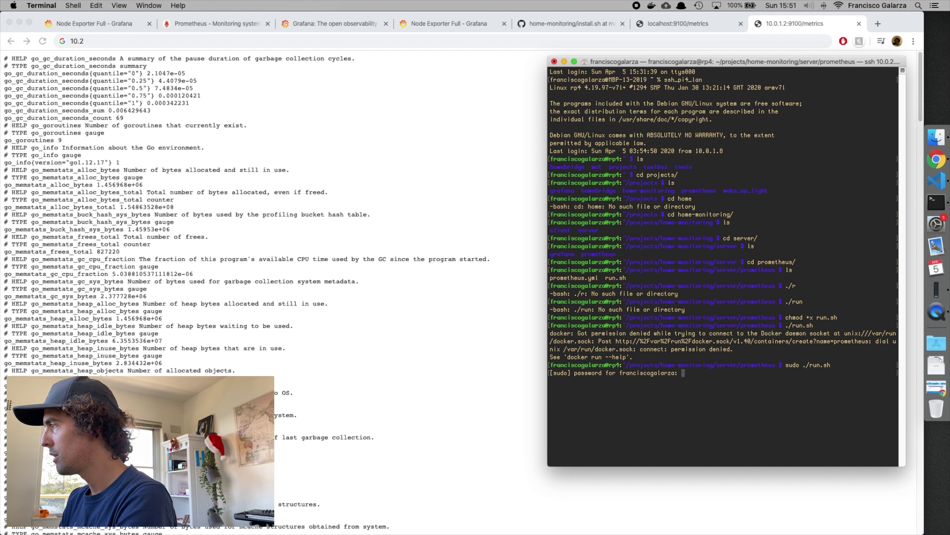
key(Return)
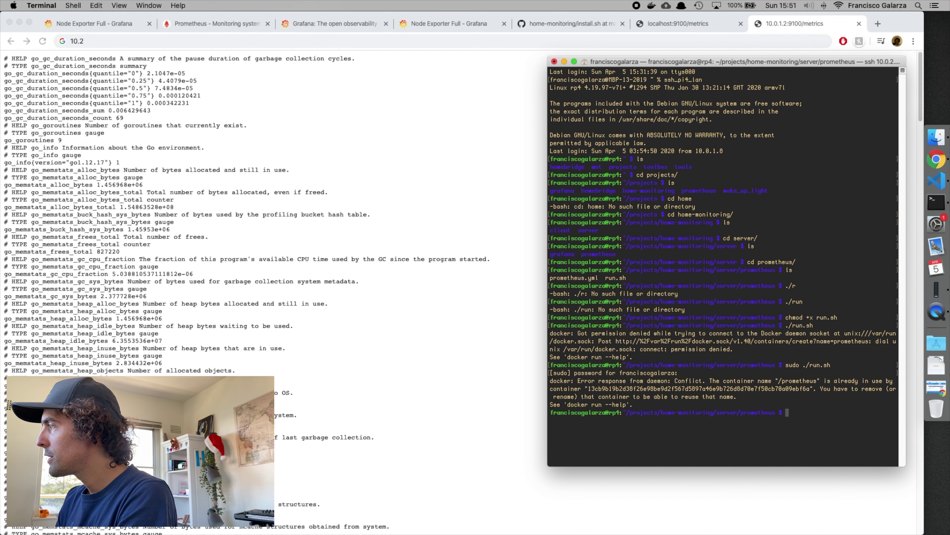
List all containers with sudo docker ps -a and read the running prometheus row
text(sudo doc)
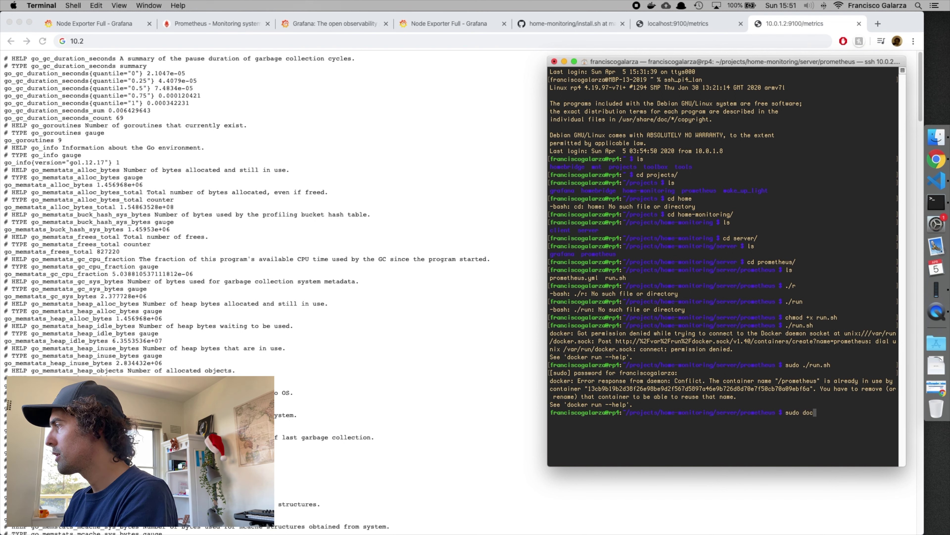
text(ker ps -a)
key(Return)
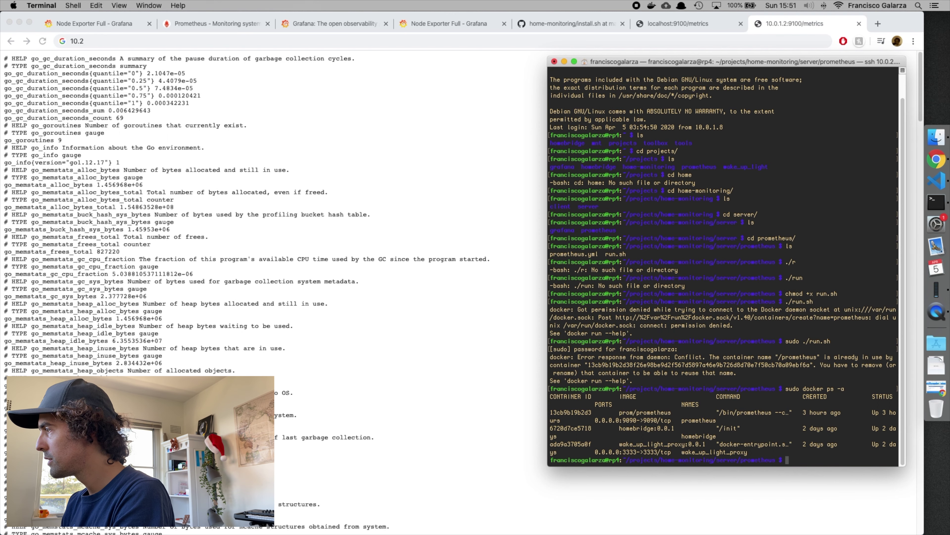
drag(549, 352, 243, 374)
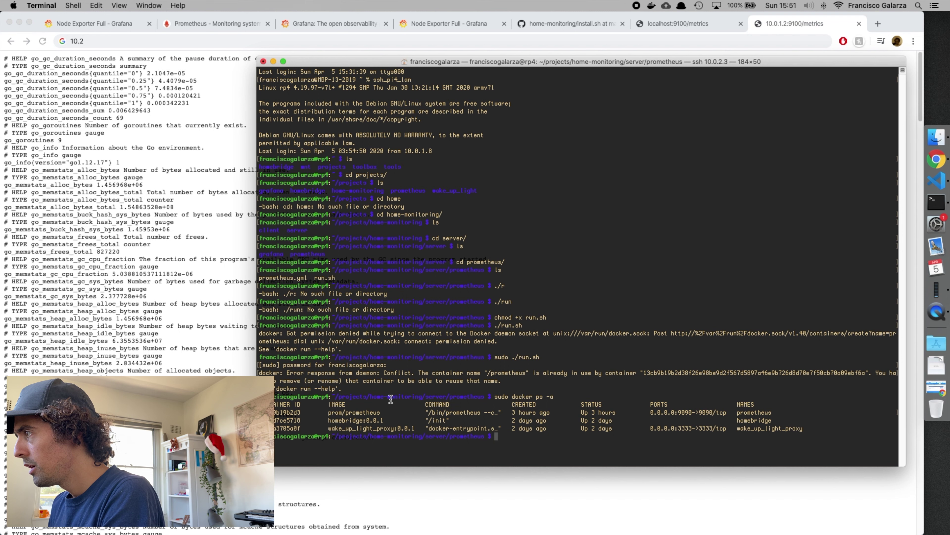
drag(275, 413, 550, 416)
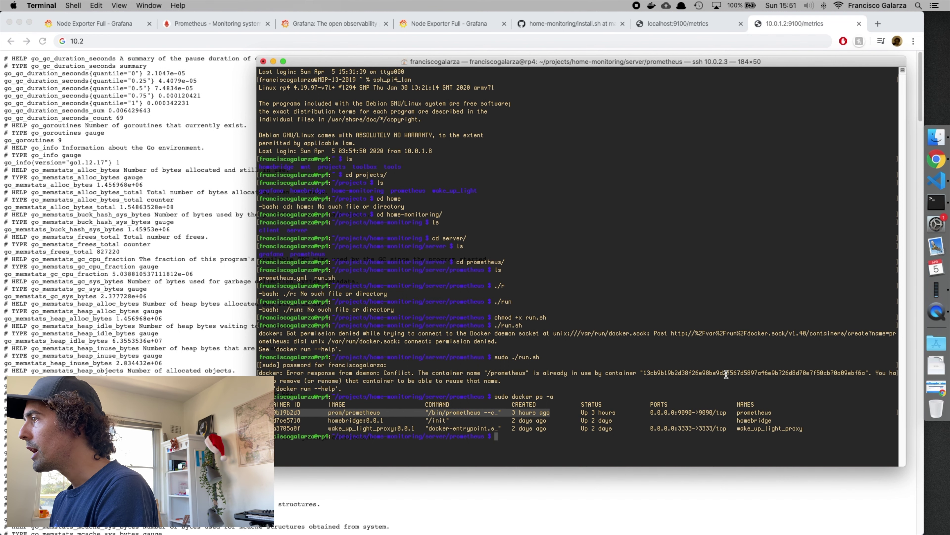
Load the Prometheus server at 10.0.2.3:9090 in Chrome's metrics tab
key(super+Tab)
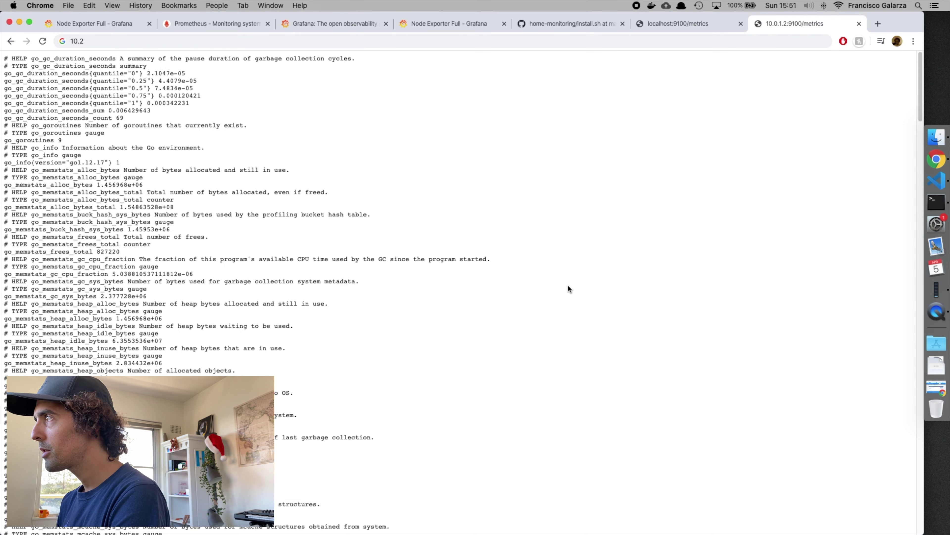
click(449, 23)
click(787, 23)
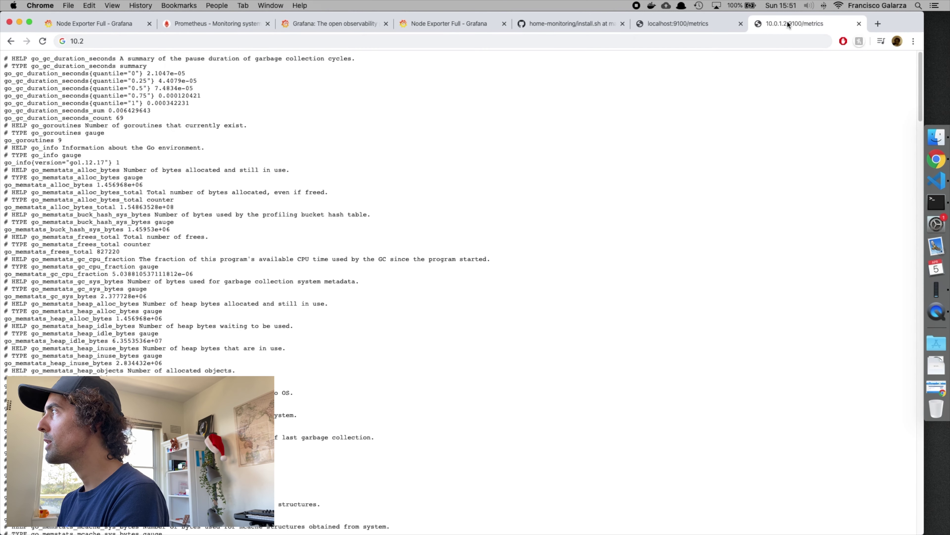
click(755, 45)
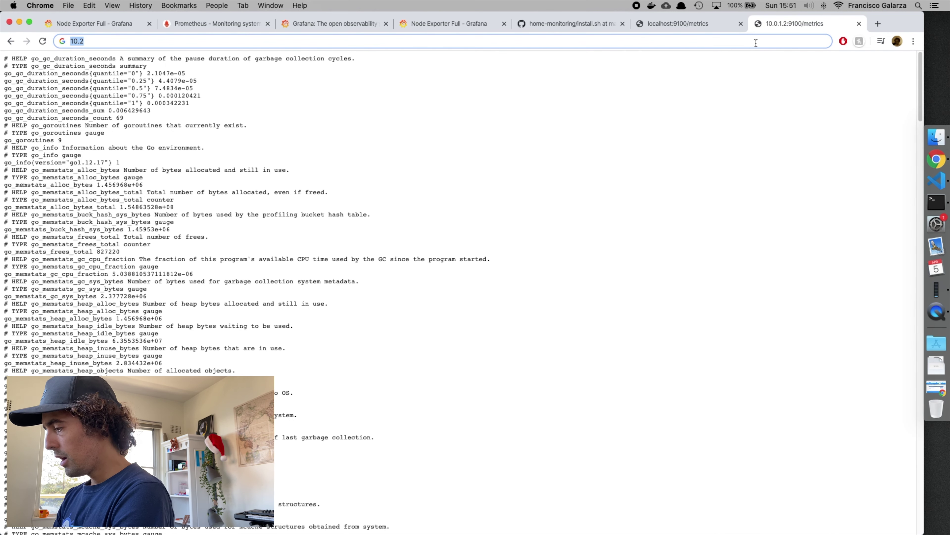
text(10.0.2.3:9090)
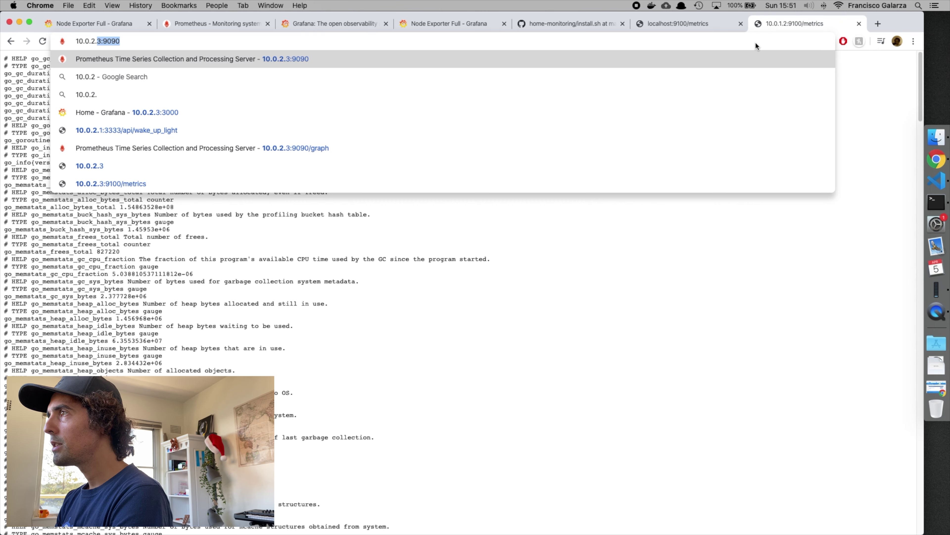
key(super+Tab)
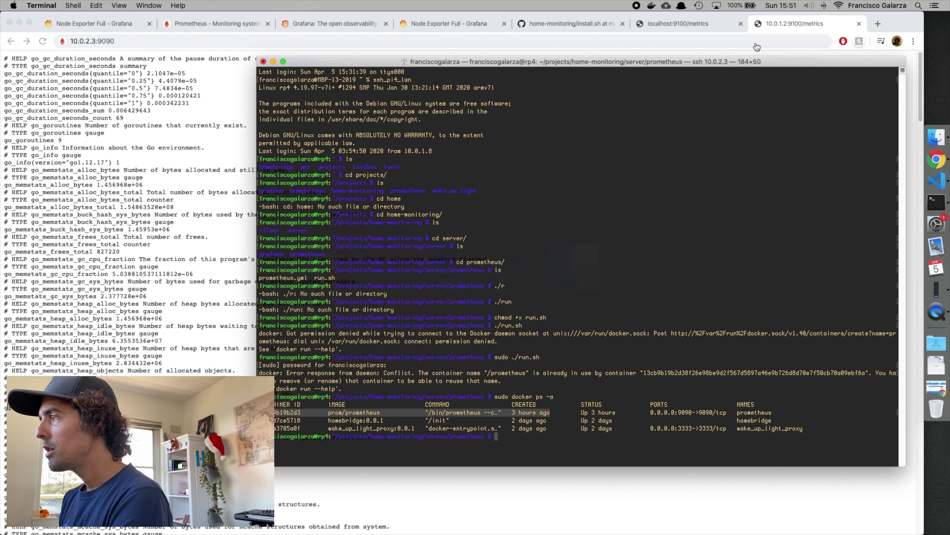
key(super+Tab)
key(super+Tab)
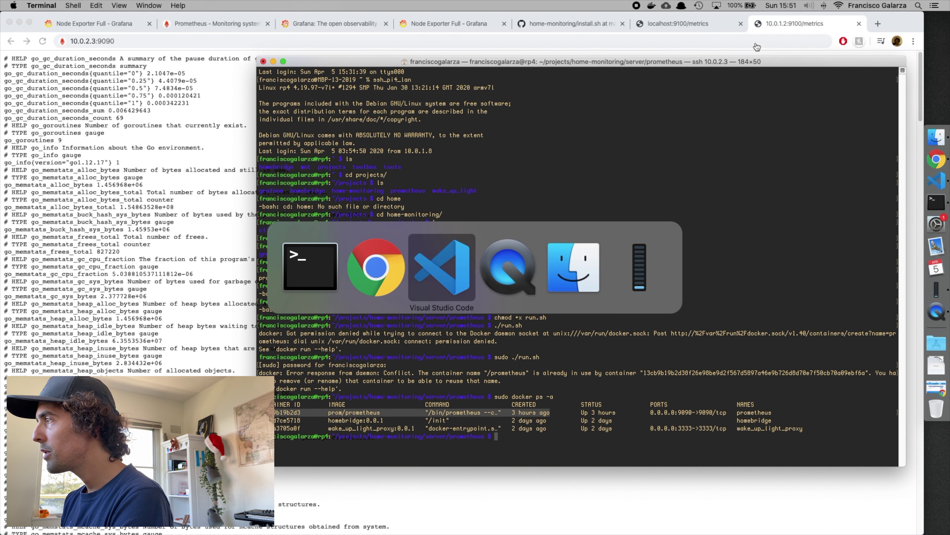
key(super+Escape)
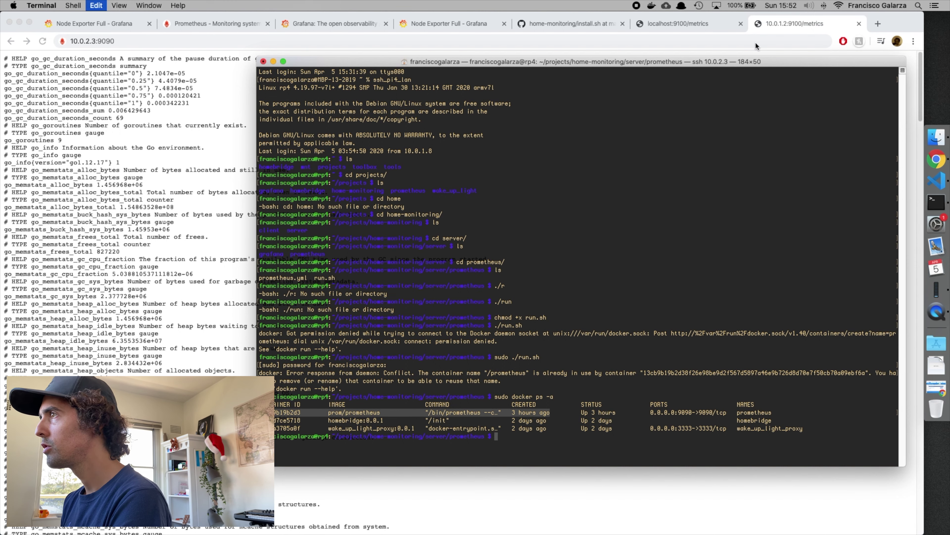
key(super+Tab)
key(Return)
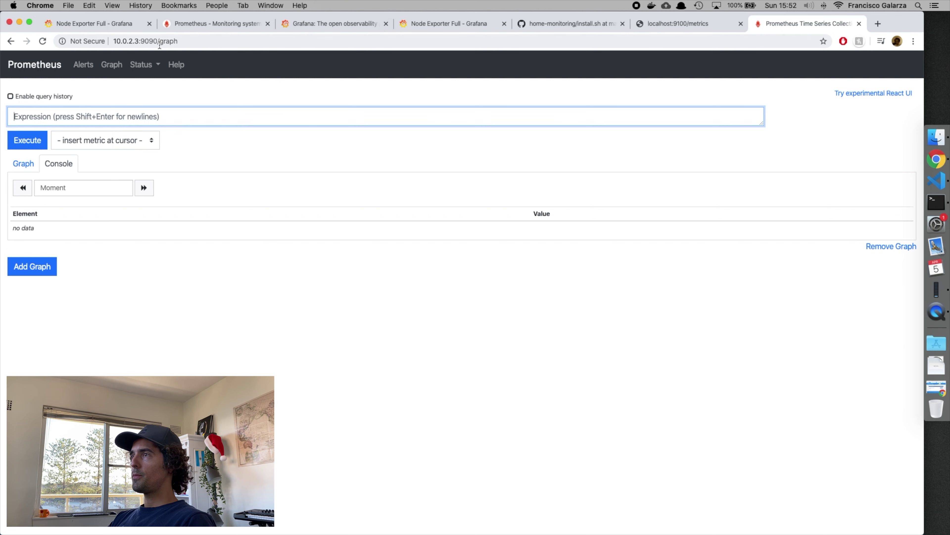
Open the Status menu from Prometheus's graph page
click(151, 39)
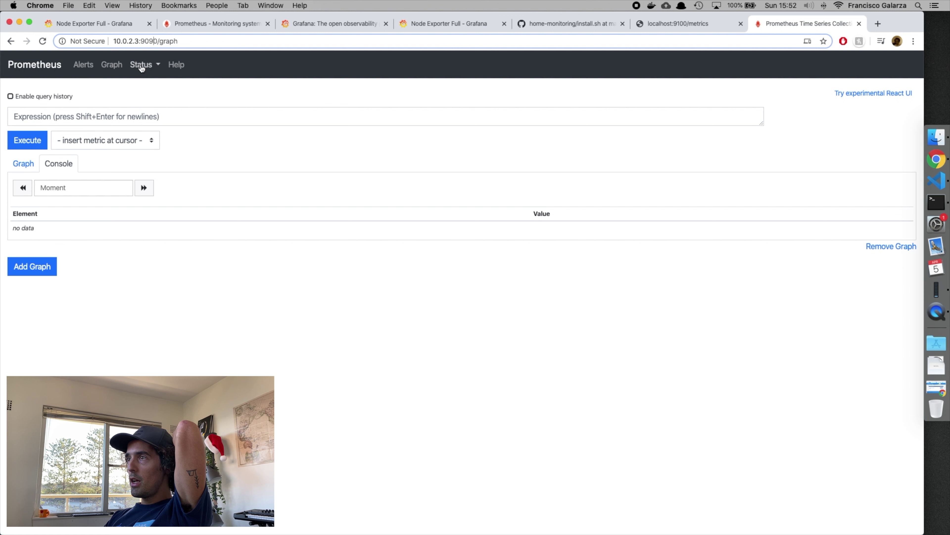
click(49, 114)
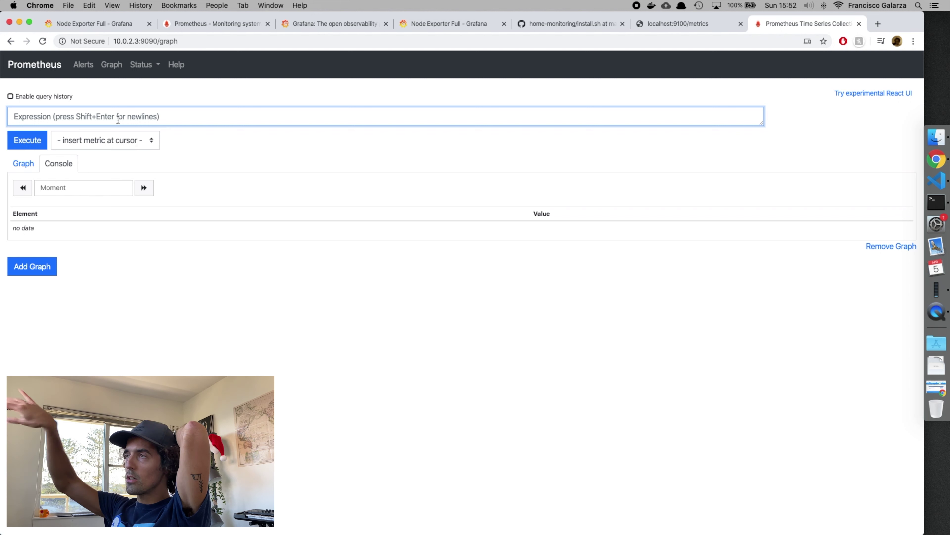
click(143, 65)
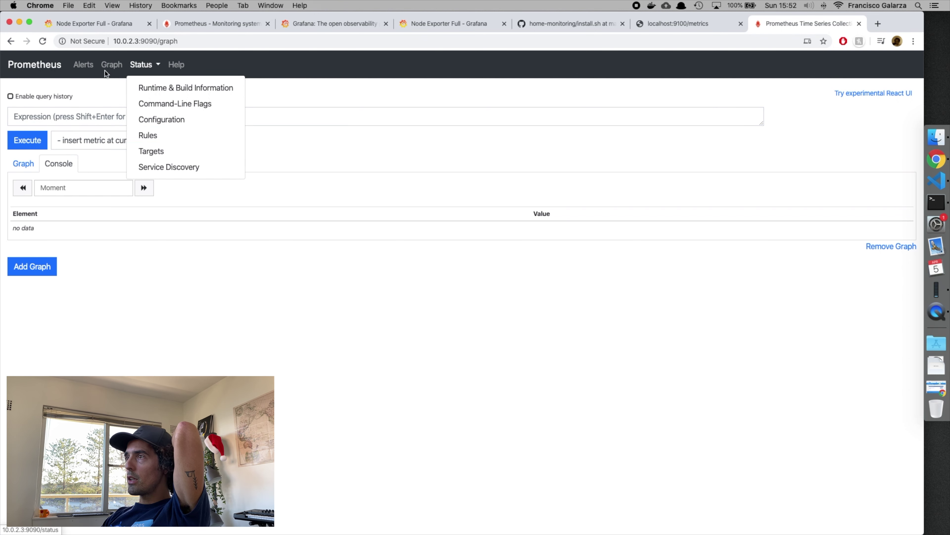
Open Status > Targets and compare its endpoint states with the prometheus.yml scrape jobs
click(176, 151)
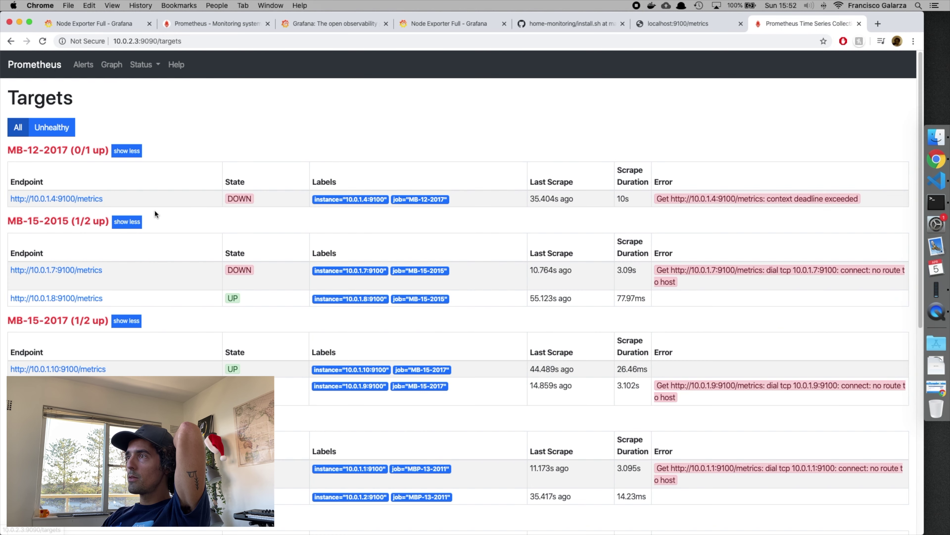
scroll(249, 281, down, 10)
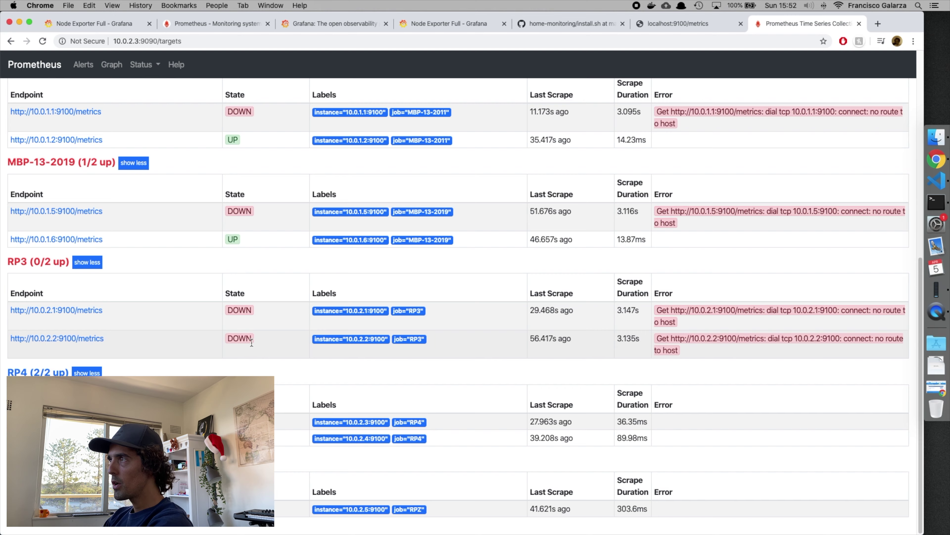
key(super+Tab)
key(super+Tab)
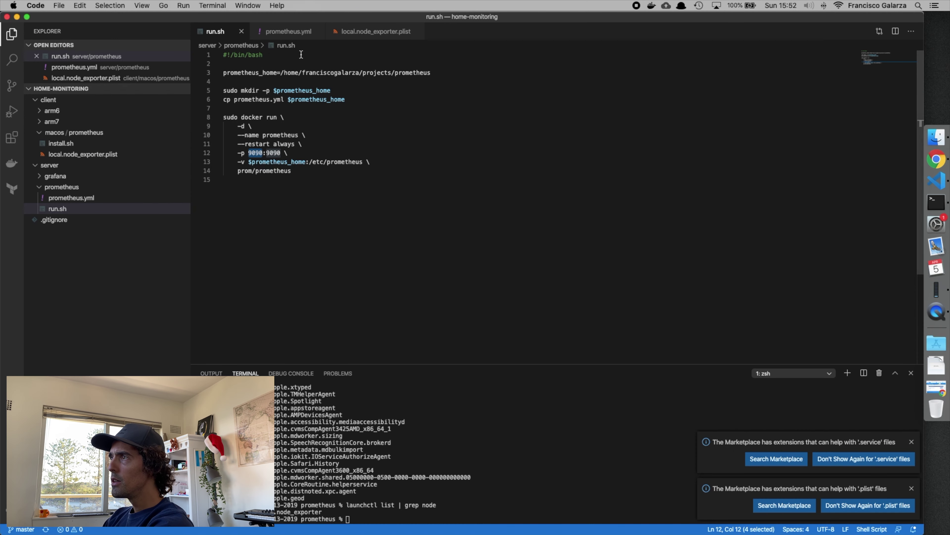
click(288, 32)
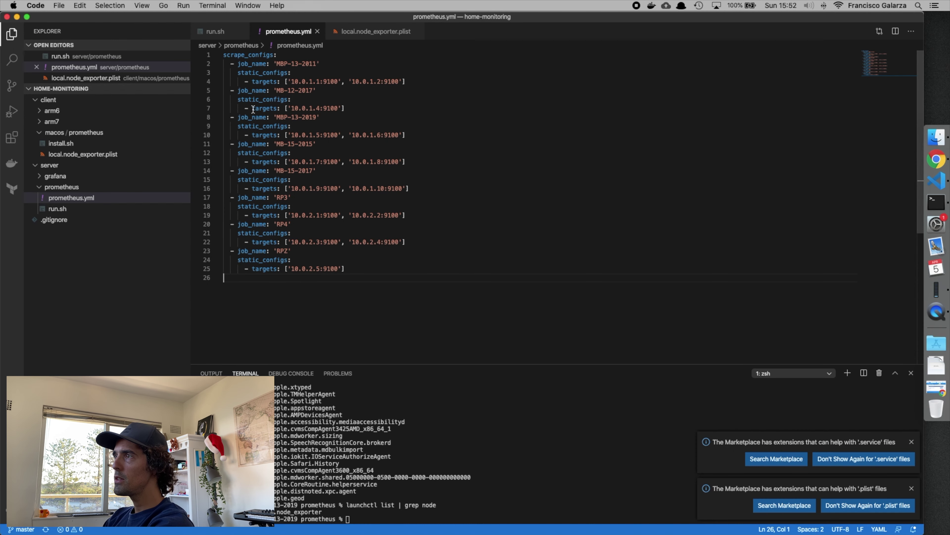
key(super+Tab)
scroll(251, 218, up, 10)
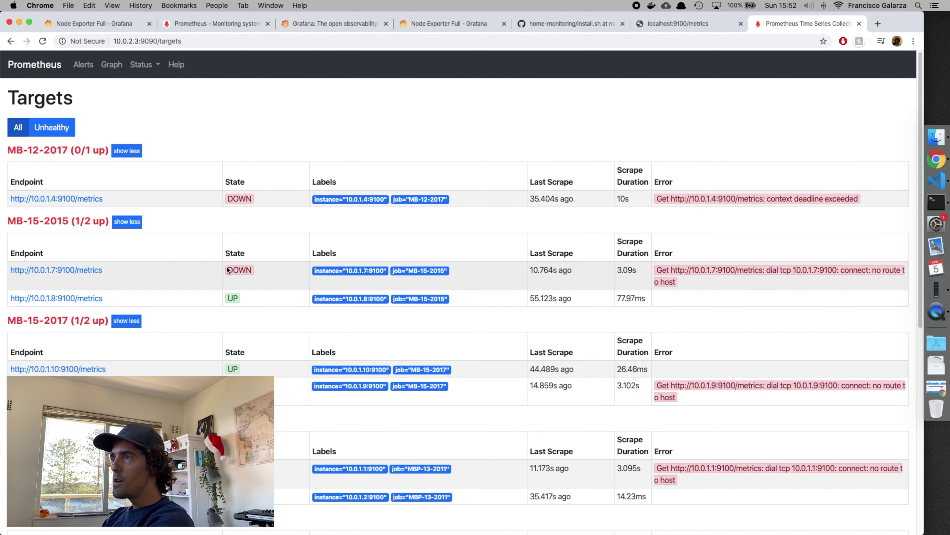
scroll(222, 277, down, 8)
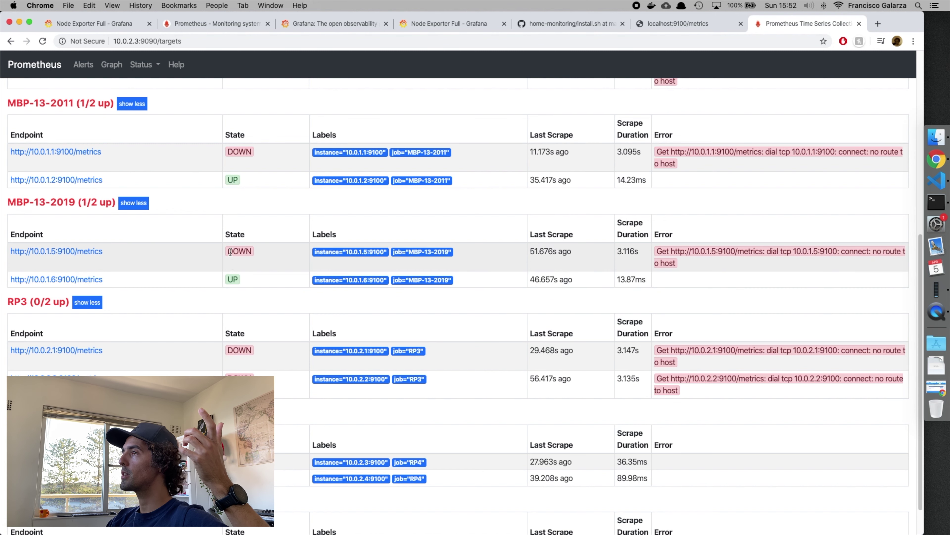
mouse_move(351, 280)
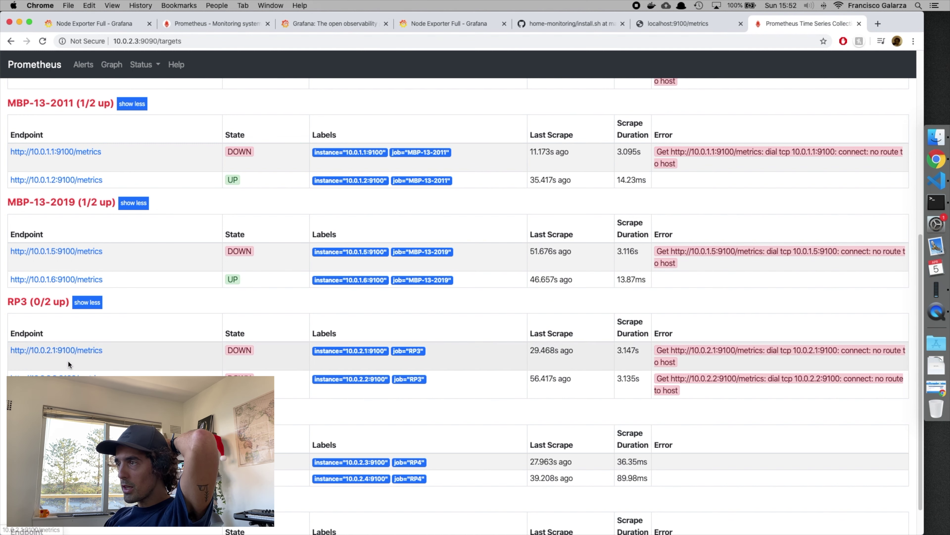
scroll(265, 352, down, 2)
scroll(266, 228, up, 10)
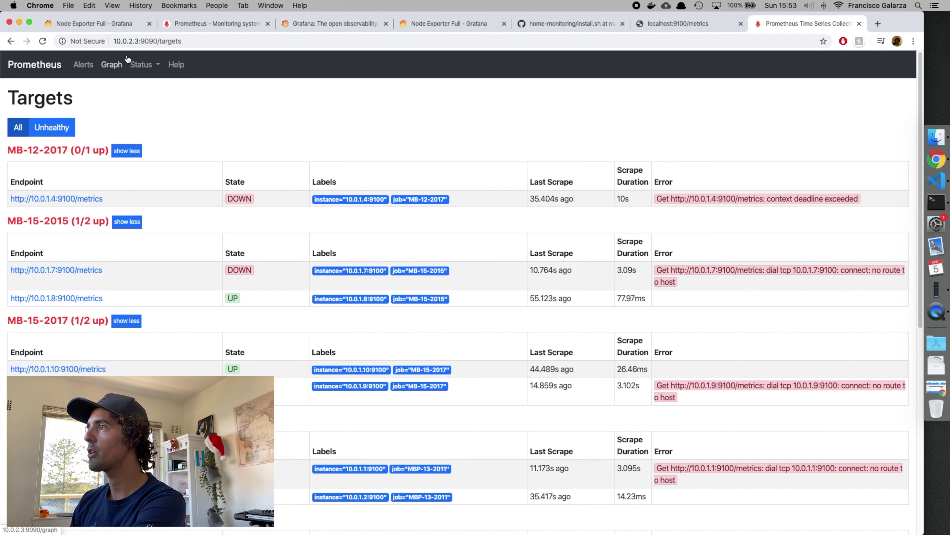
Glance at the Node Exporter Full dashboard, then return to the Targets page
click(93, 21)
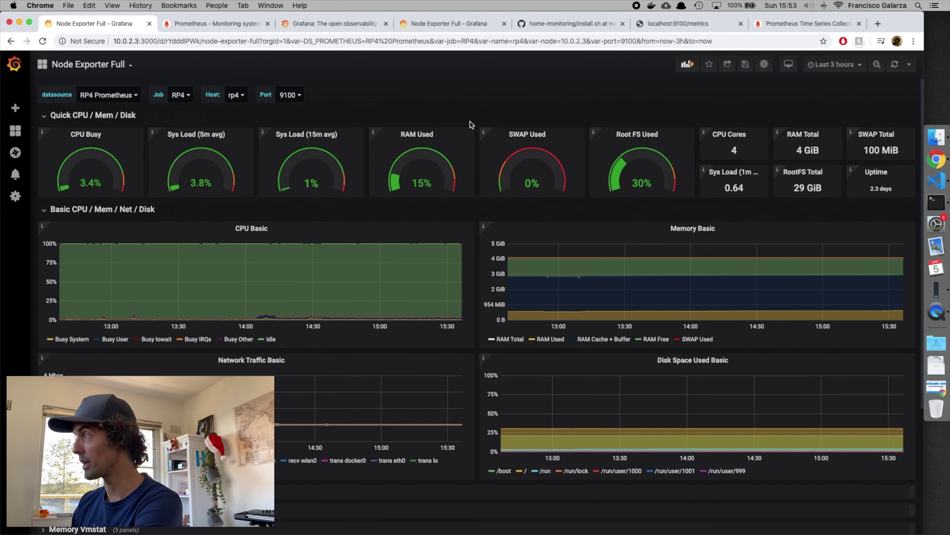
click(807, 23)
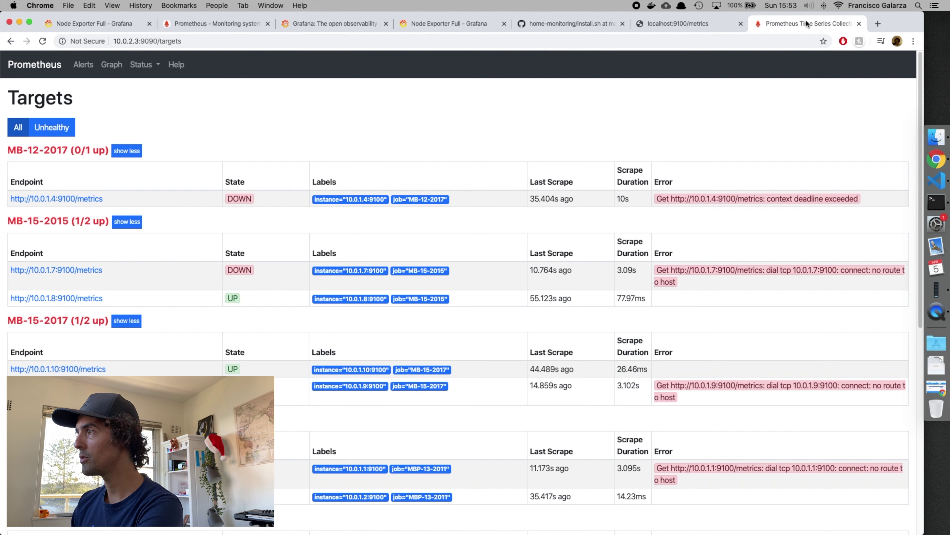
key(super+Tab)
key(super+Tab)
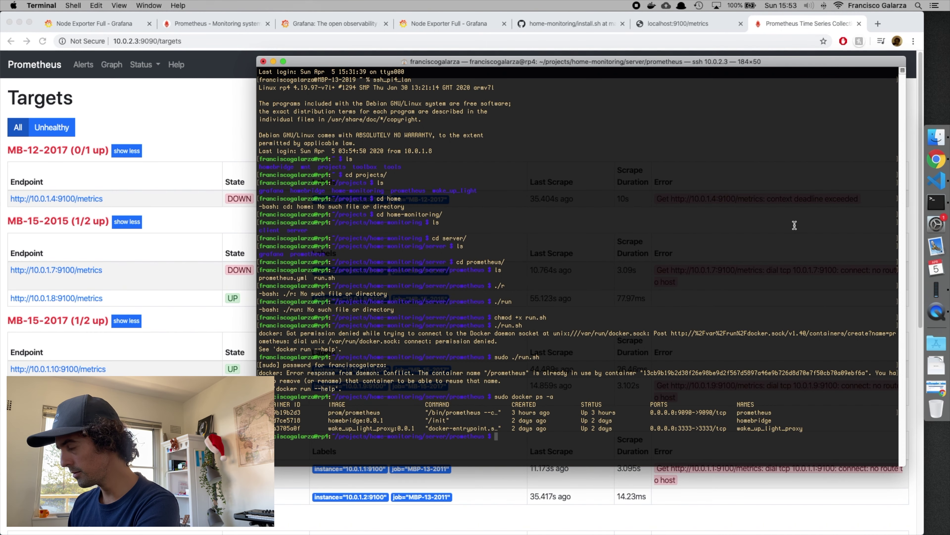
List the prometheus folder, then move up to the server folder and list it
text(ls)
key(Return)
text(cd ..)
key(Return)
text(ls)
key(Return)
text(cd ..)
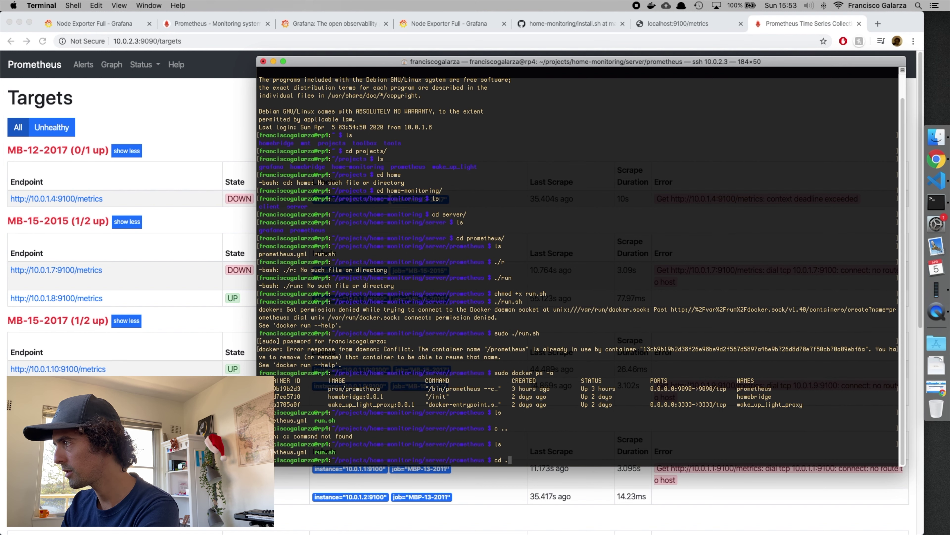
key(Return)
text(ls)
key(Return)
Enter the grafana folder and list grafana.service.template, install.sh and start.sh
text(c)
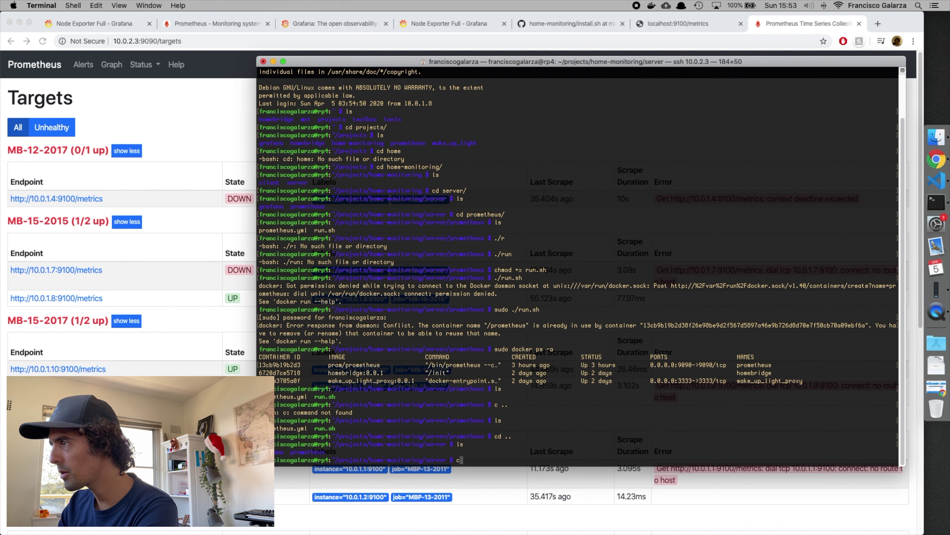
text(d grafana/)
key(Return)
text(ls)
key(Return)
text(./)
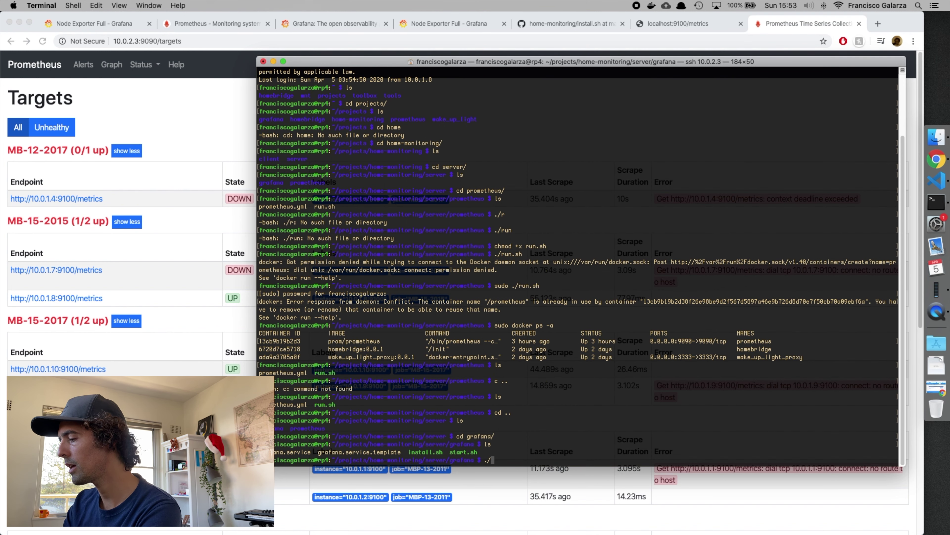
key(super+Tab)
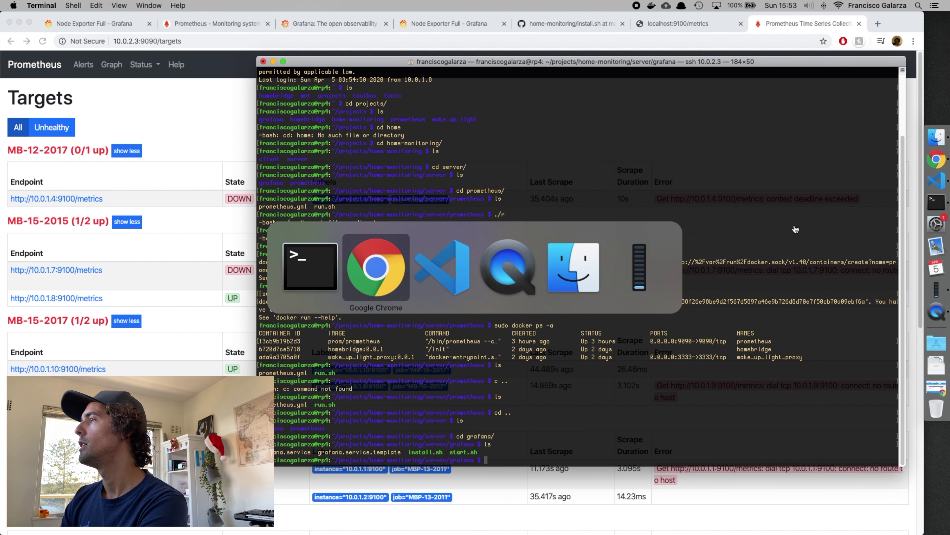
Open server/grafana/install.sh in VS Code as a regular tab
key(super+Tab)
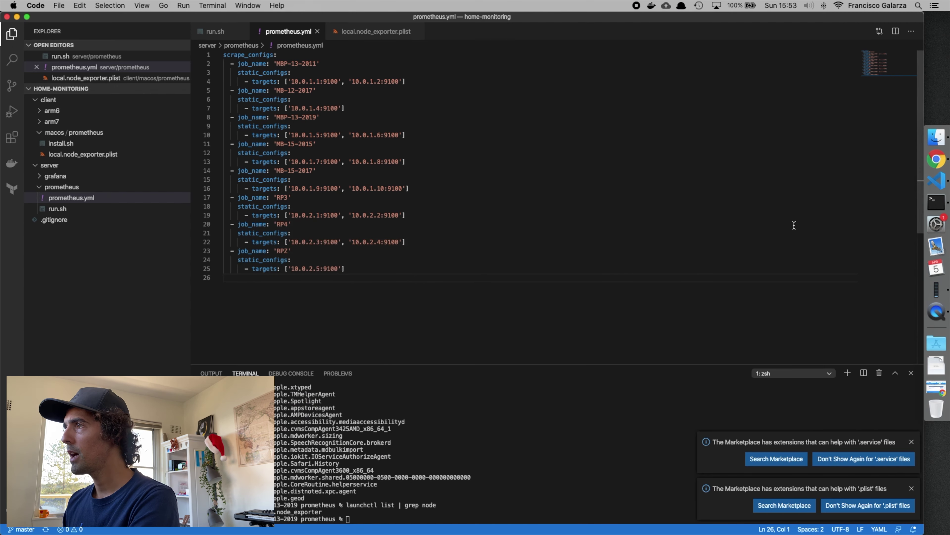
click(85, 186)
click(85, 176)
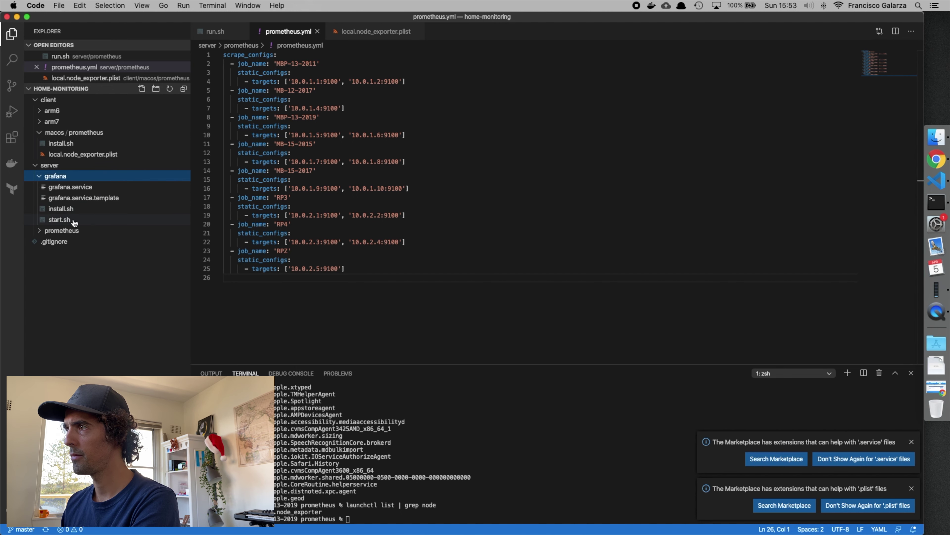
click(82, 209)
double_click(81, 223)
Study install.sh's grafana_home path, armv7 version, ownership change, archive removal and start script lines
drag(273, 81, 417, 82)
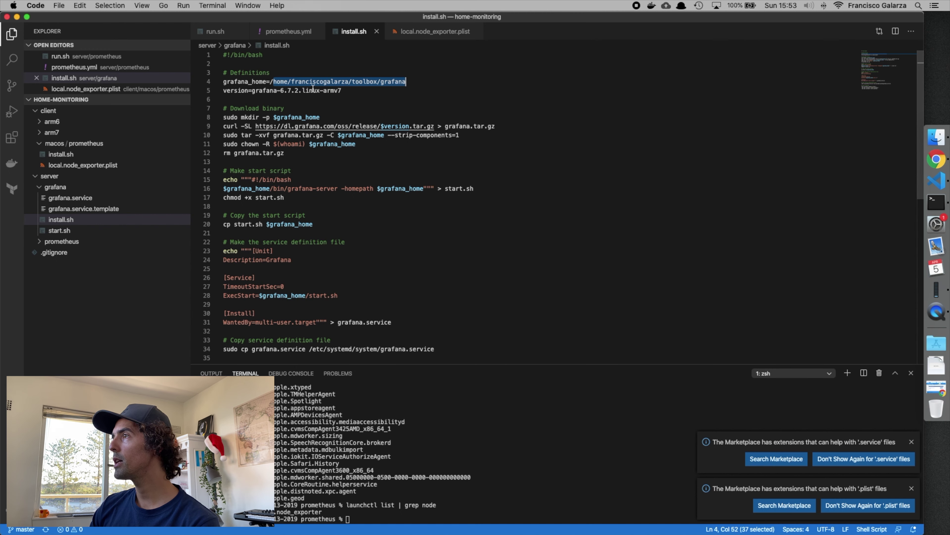
click(353, 90)
drag(349, 91, 324, 90)
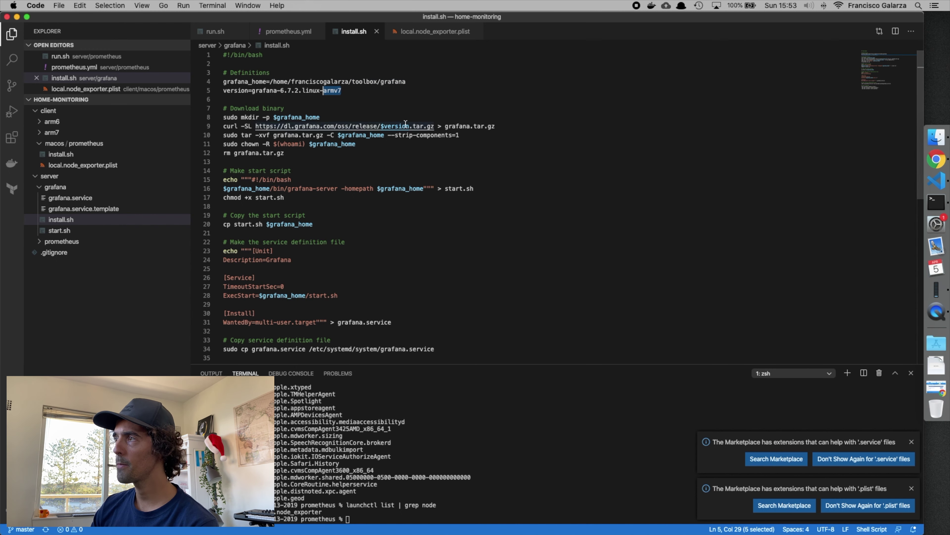
click(663, 97)
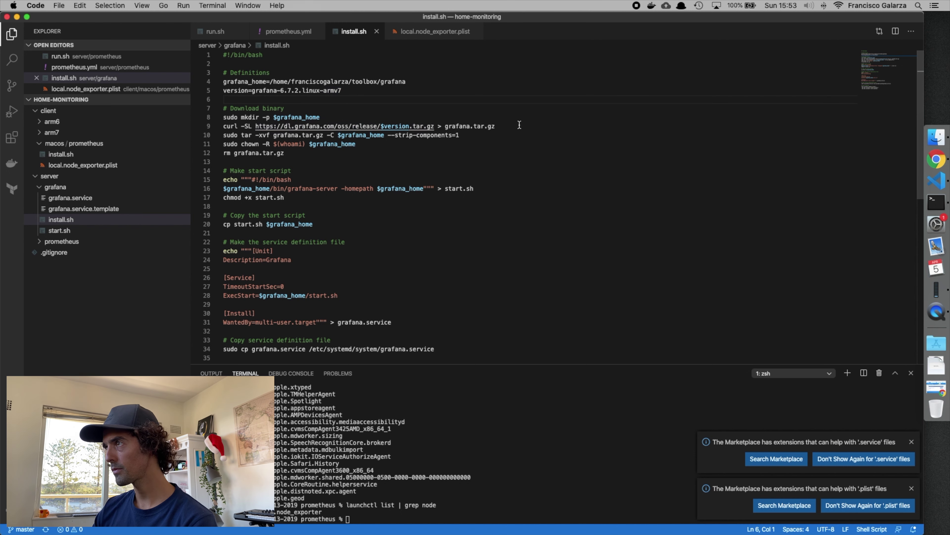
double_click(302, 116)
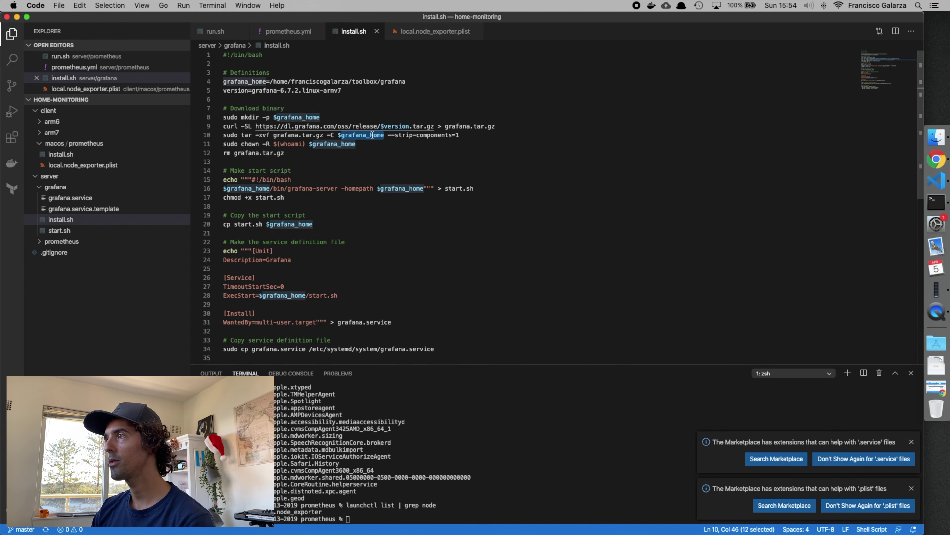
drag(248, 144, 358, 149)
drag(240, 157, 285, 159)
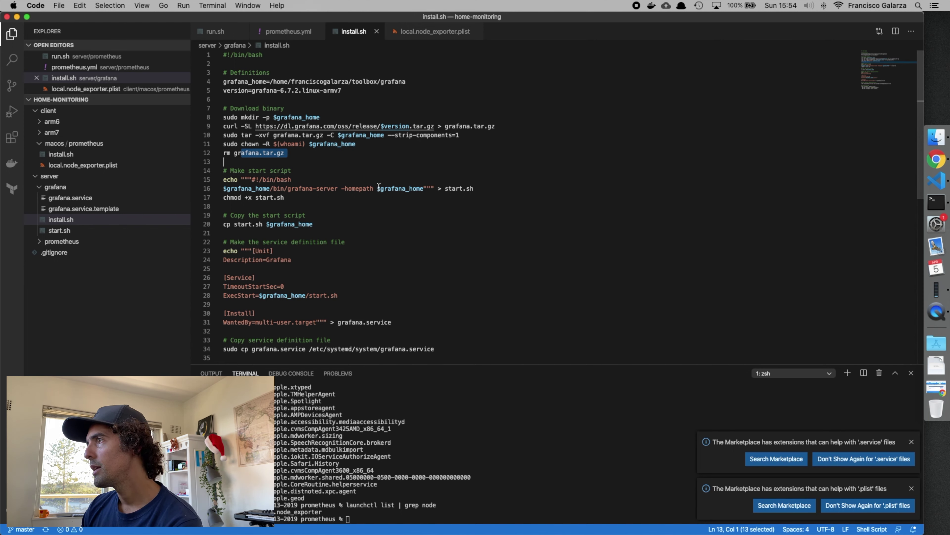
drag(261, 182, 317, 201)
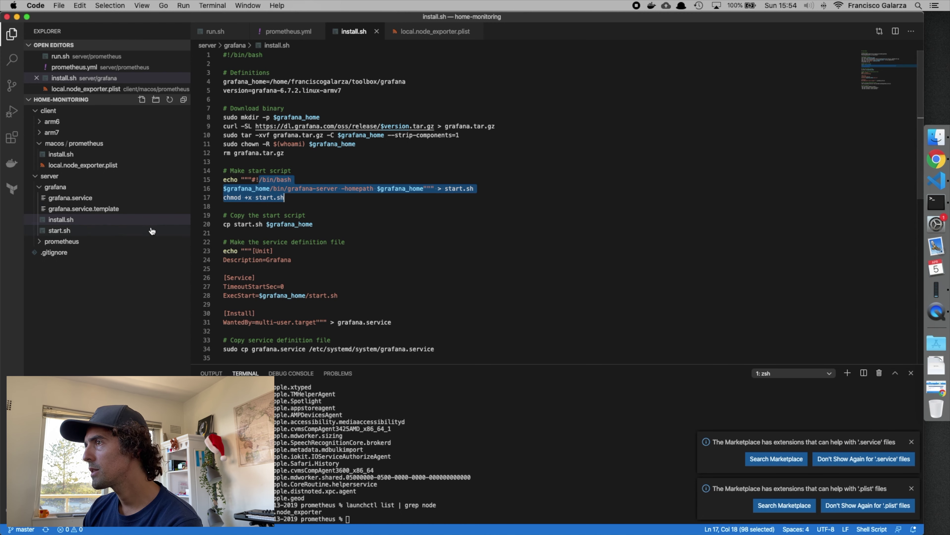
Check start.sh's grafana-server executable path and homepath flag, then close it
click(131, 230)
drag(225, 63, 427, 64)
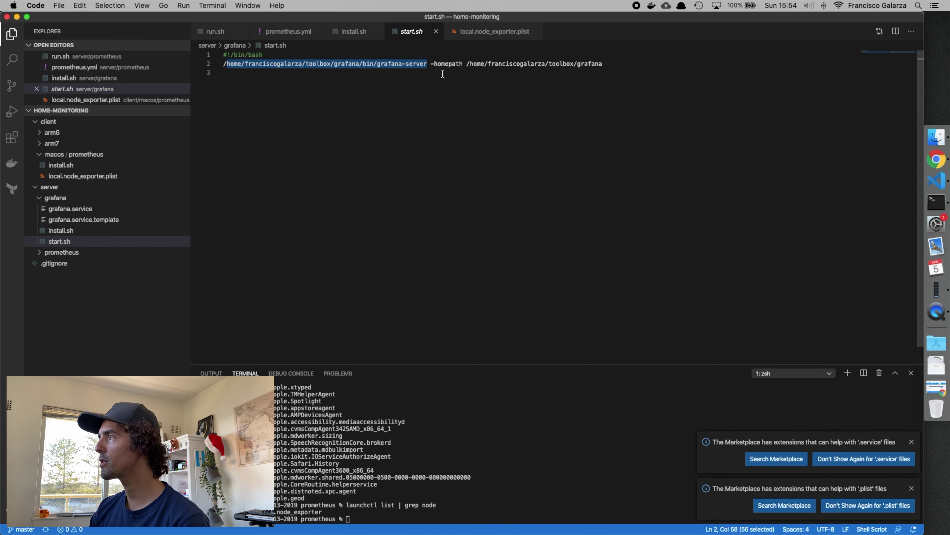
double_click(440, 64)
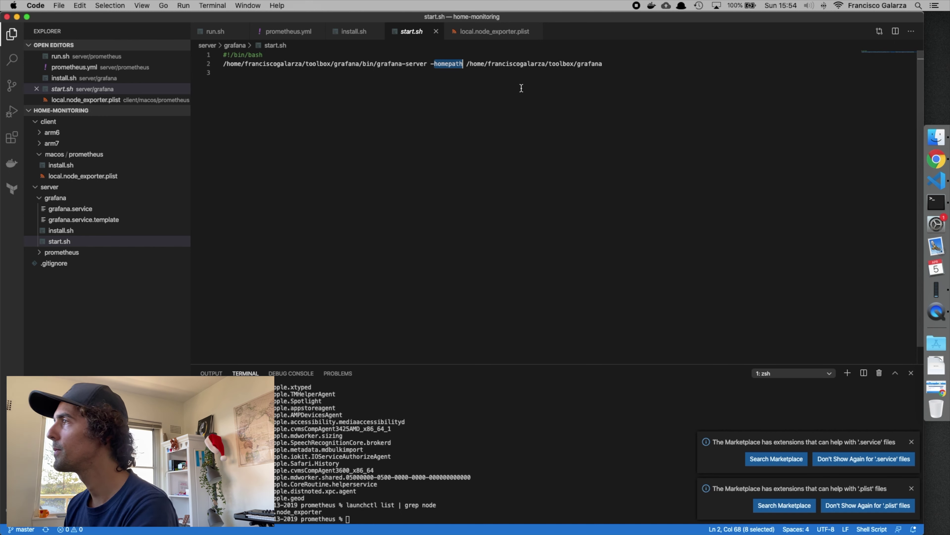
key(super+w)
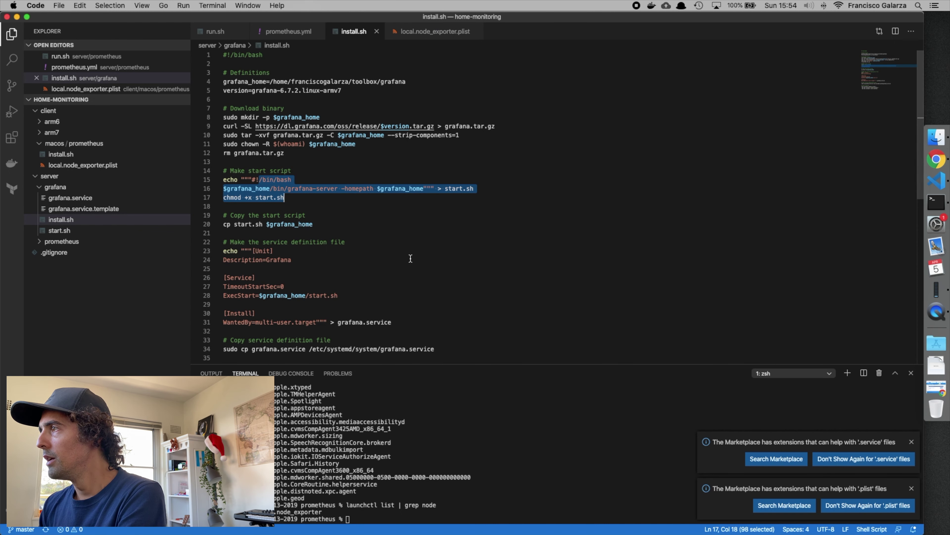
Trace grafana_home through install.sh's copy step and the service definition's ExecStart line
scroll(410, 258, down, 2)
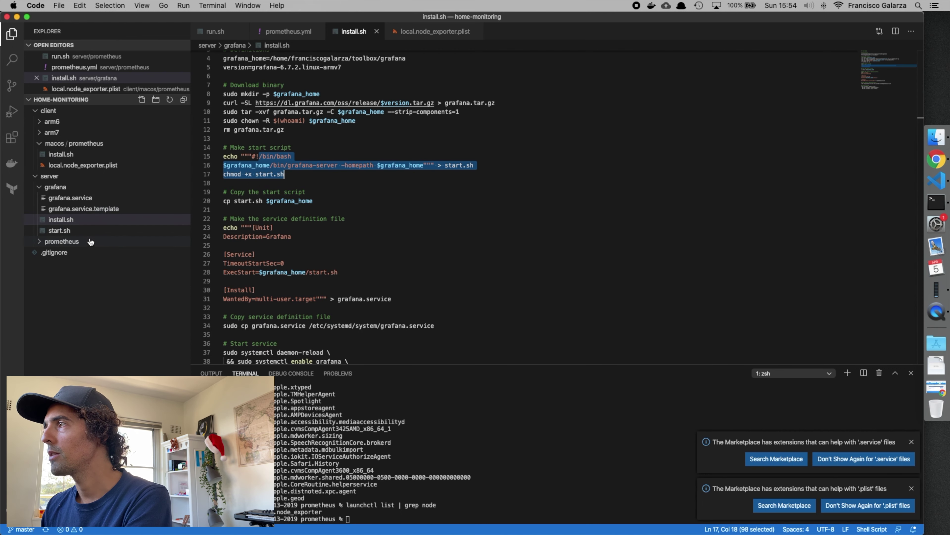
double_click(302, 201)
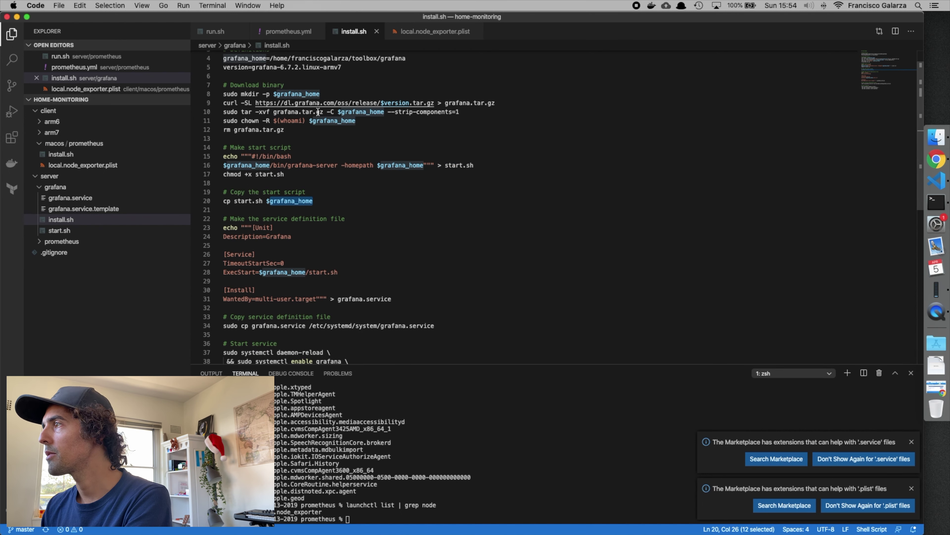
scroll(325, 204, down, 7)
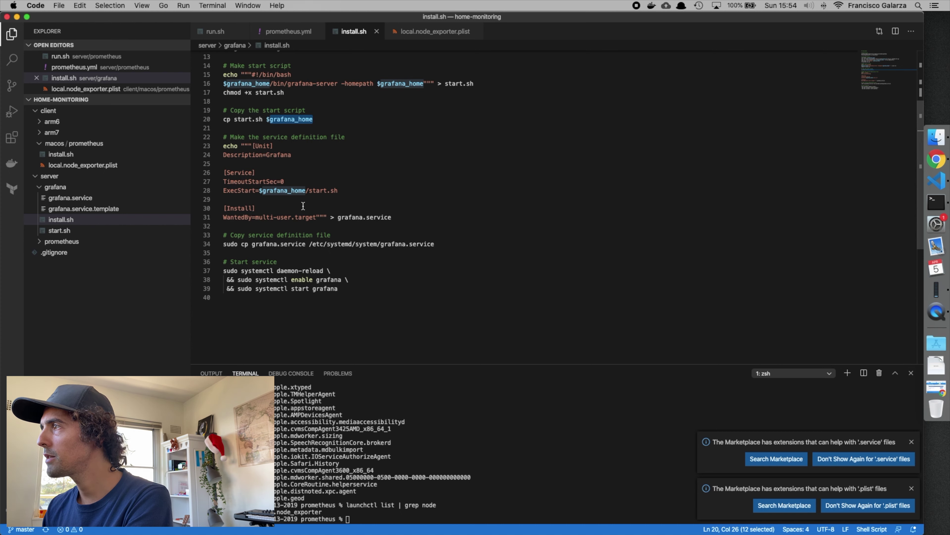
double_click(285, 190)
drag(255, 146, 329, 217)
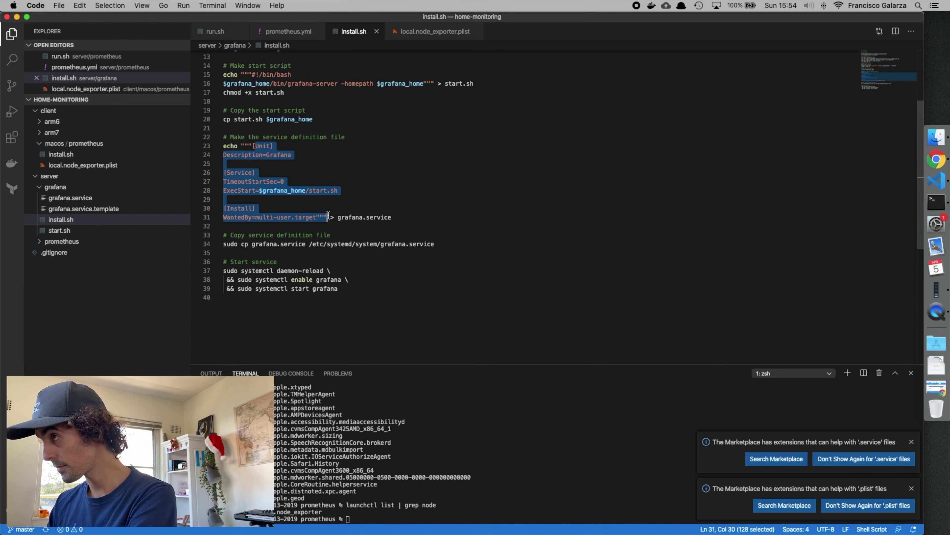
Compare with grafana.service, noting the start script path in ExecStart
click(116, 197)
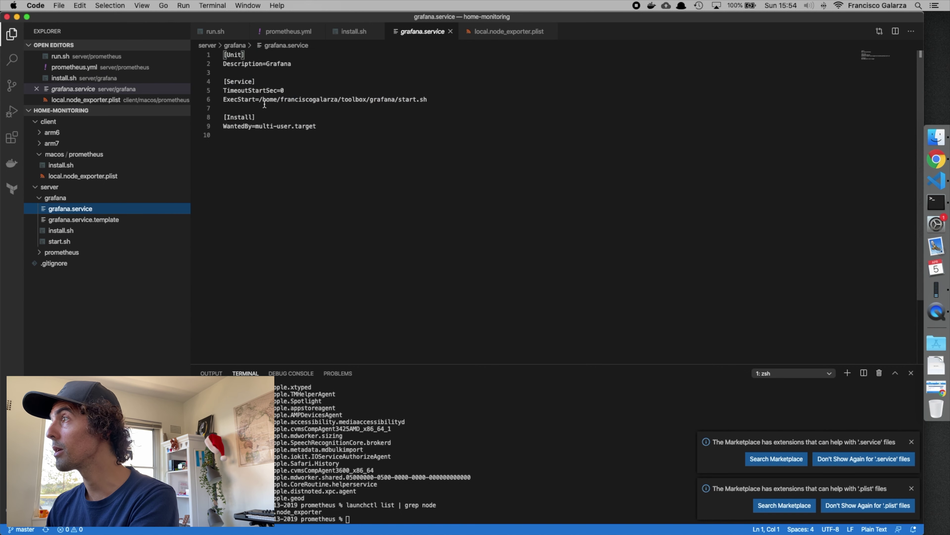
drag(240, 55, 337, 151)
click(339, 153)
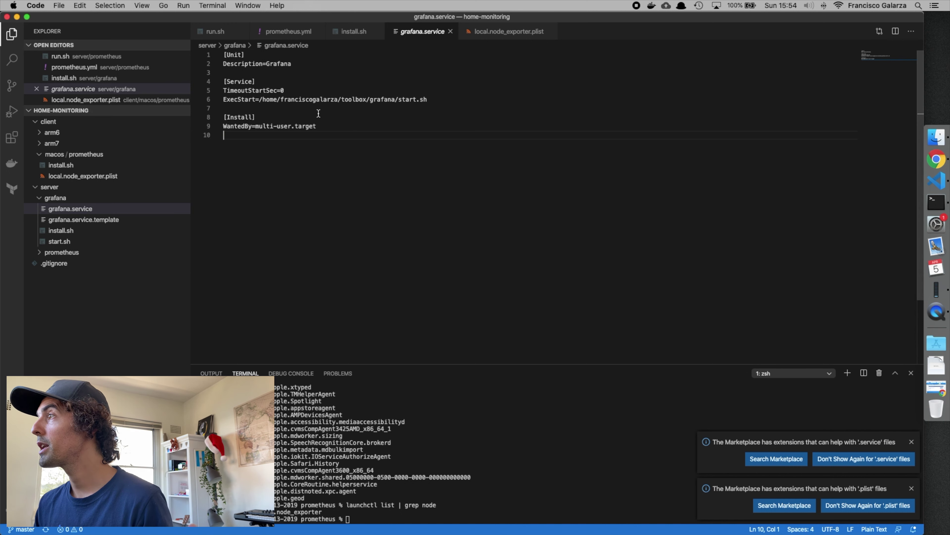
drag(262, 97, 400, 99)
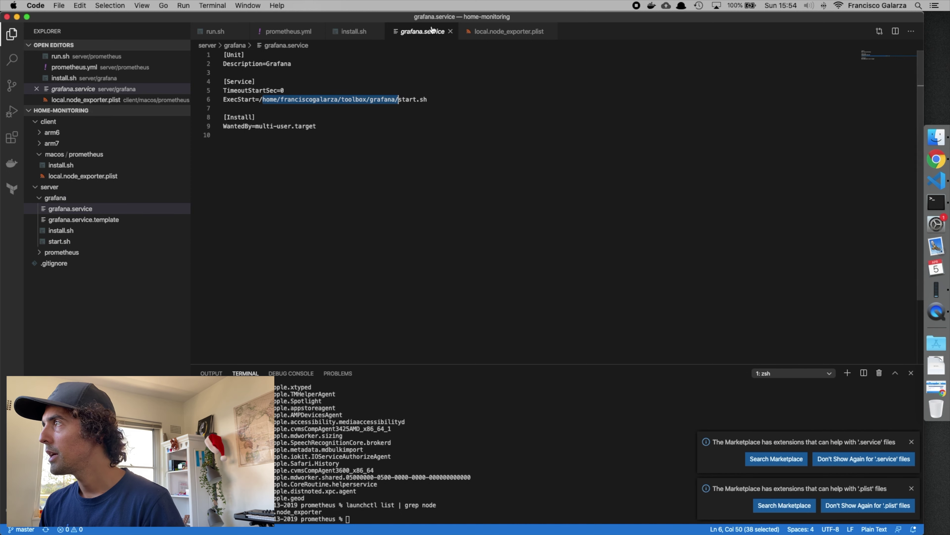
Review install.sh's copy destination on line 34 and the systemctl start commands on lines 37–39
click(354, 31)
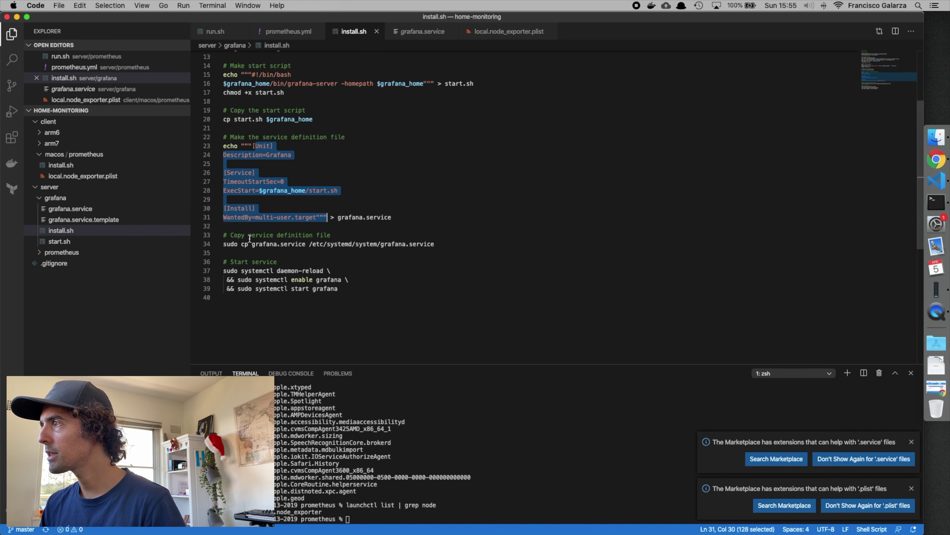
drag(236, 246, 376, 243)
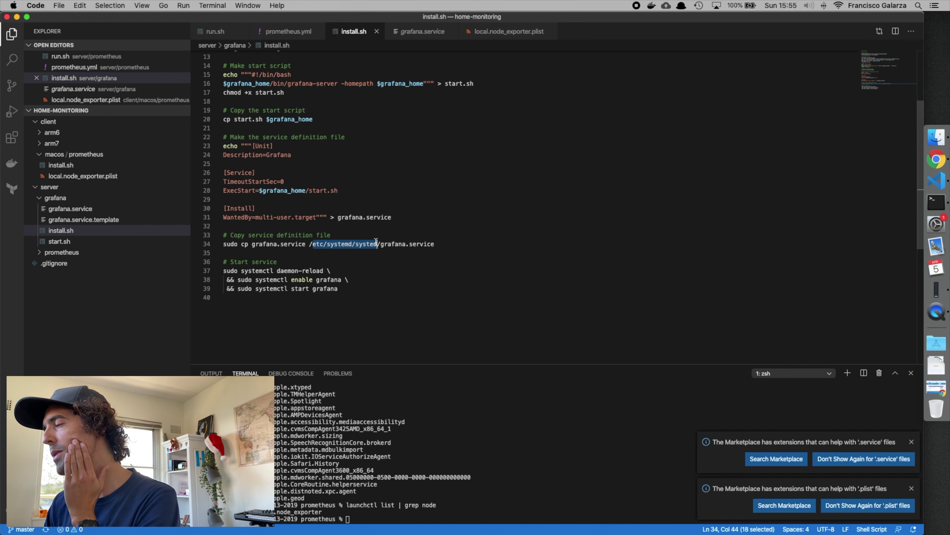
drag(360, 289, 207, 277)
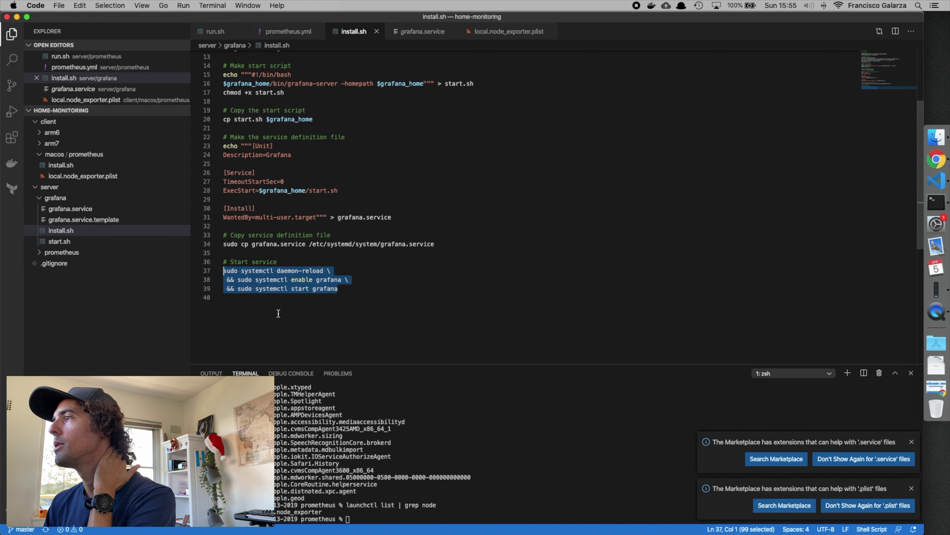
click(610, 254)
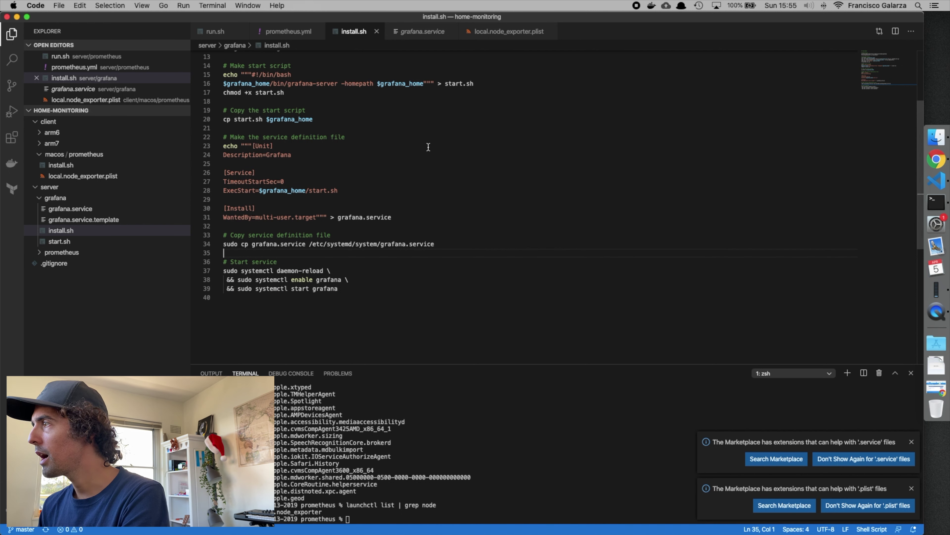
click(391, 319)
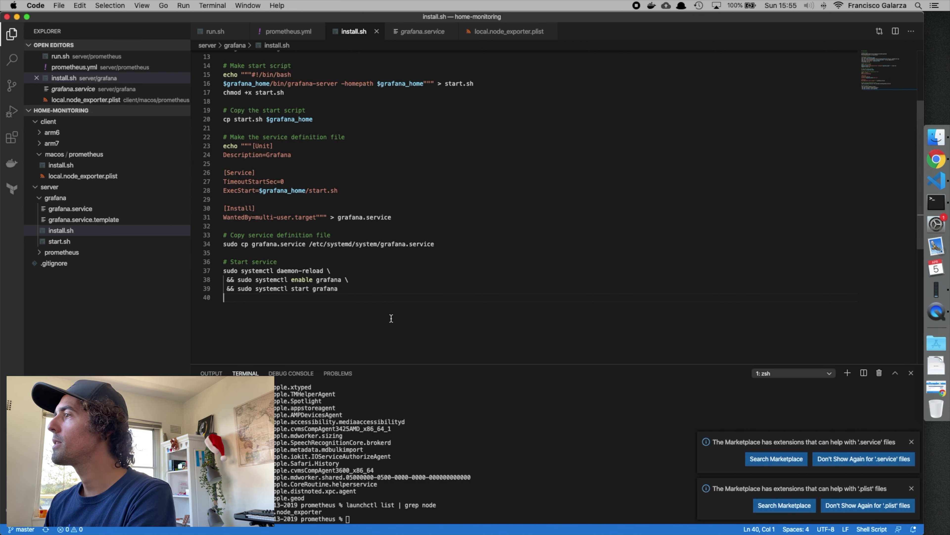
key(super+Tab)
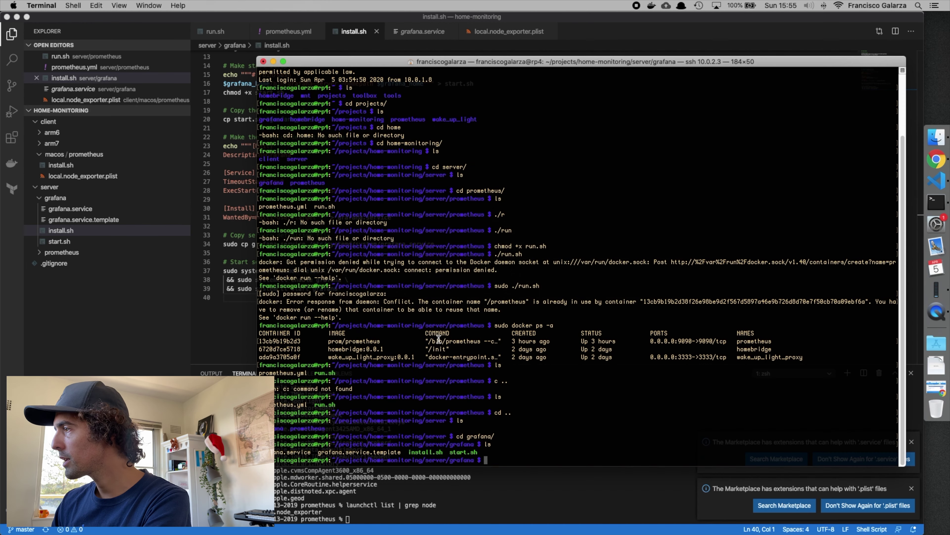
Run systemctl status grafana on a cleared terminal, then return to Chrome's Node Exporter Full tab
key(super+k)
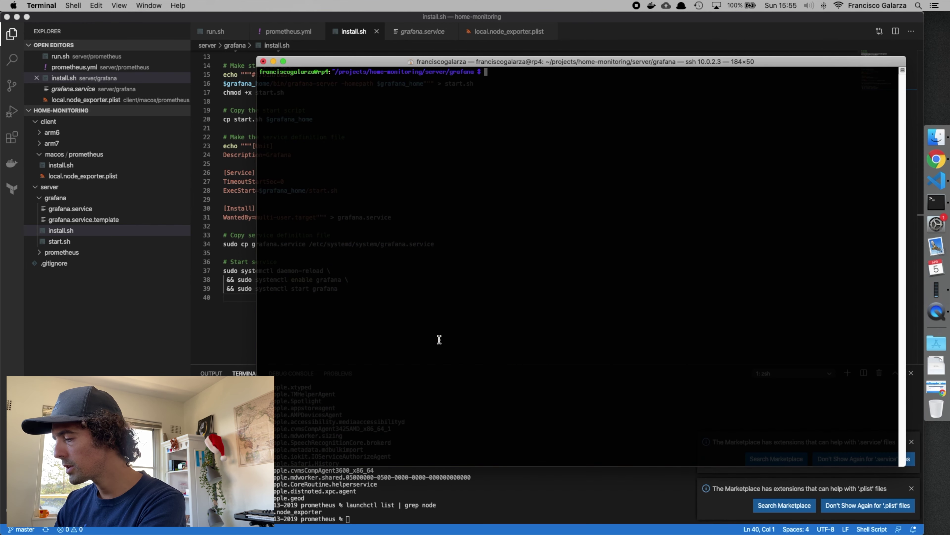
text(syste)
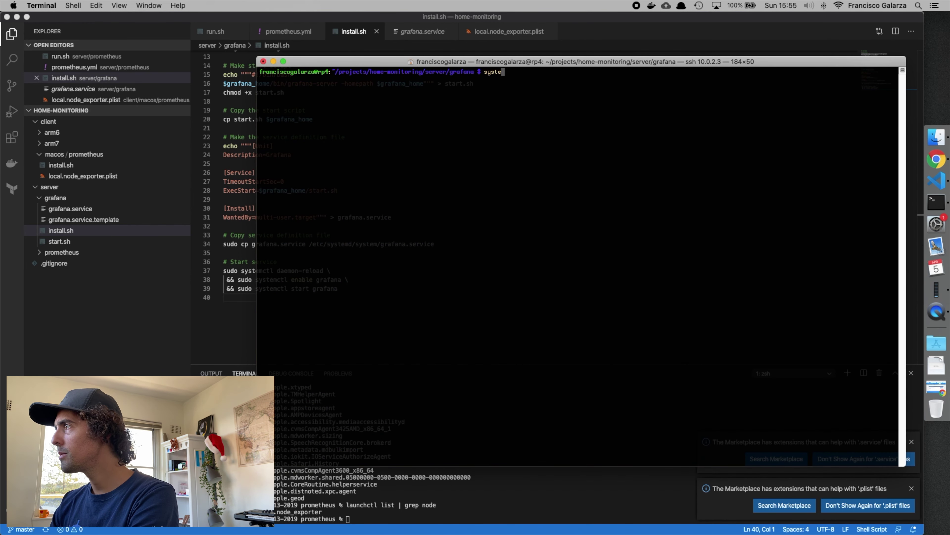
text(mctl status )
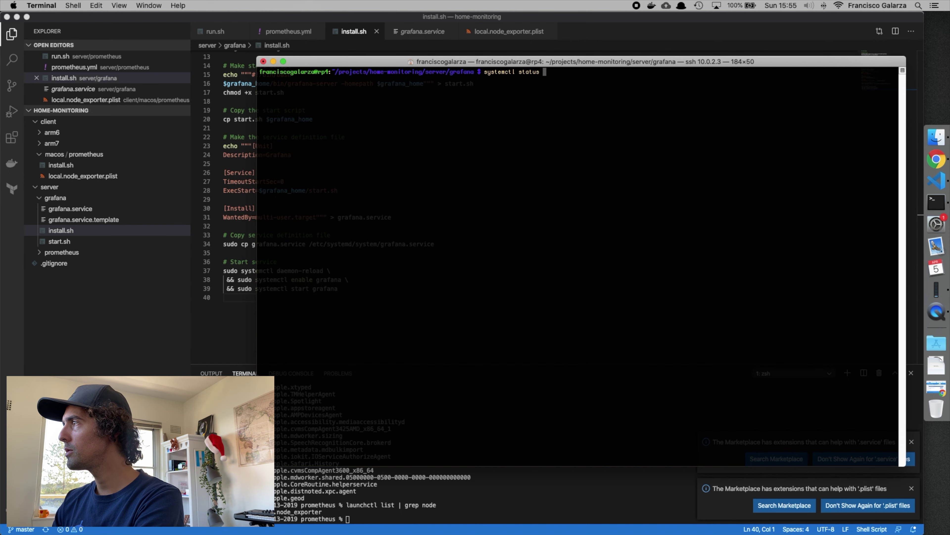
text(grafana)
key(Return)
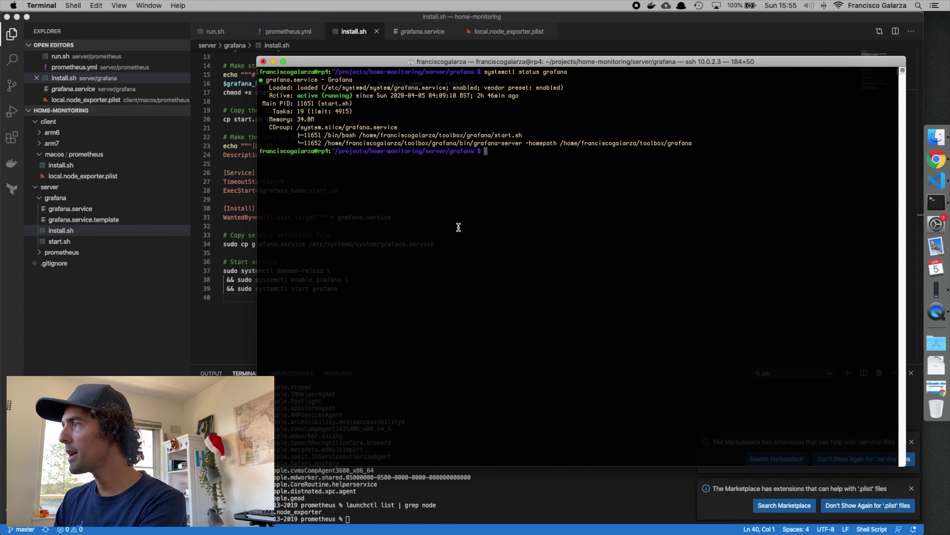
key(super+Tab)
key(ctrl+Tab)
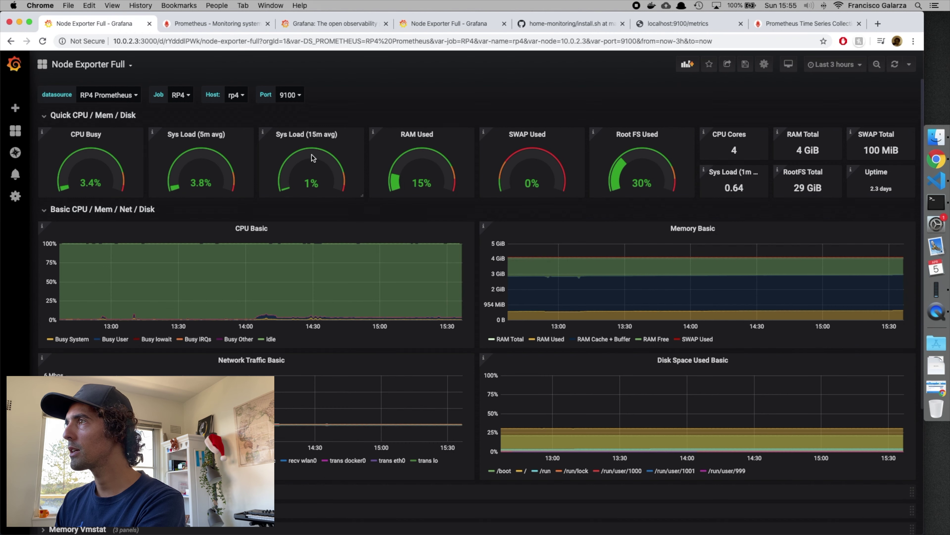
Load the Grafana root, then open 10.0.2.3:3000 in a new Incognito window
key(super+l)
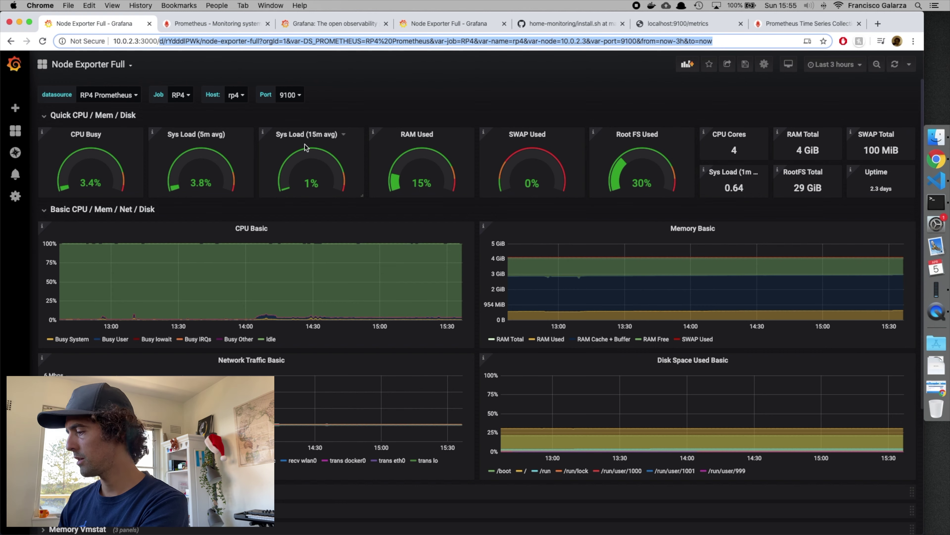
key(BackSpace)
key(Return)
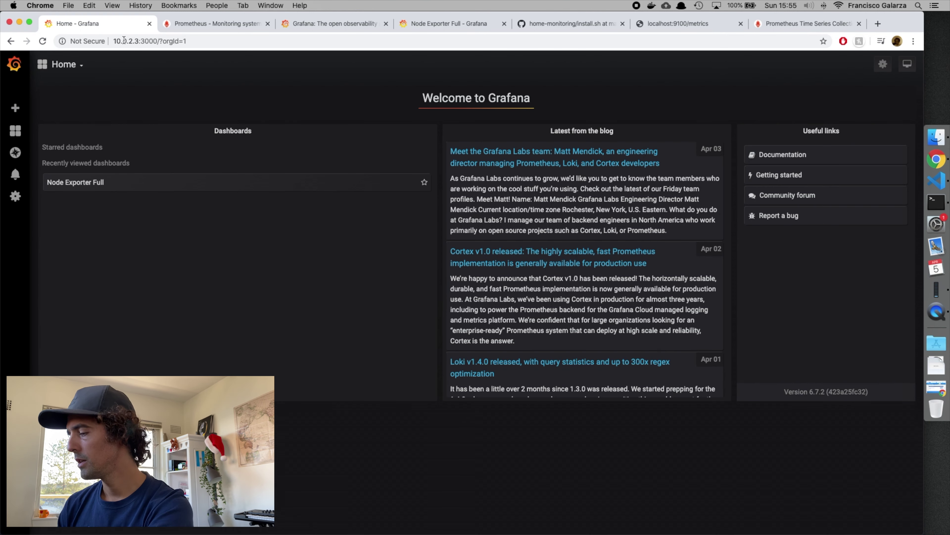
key(super+shift+n)
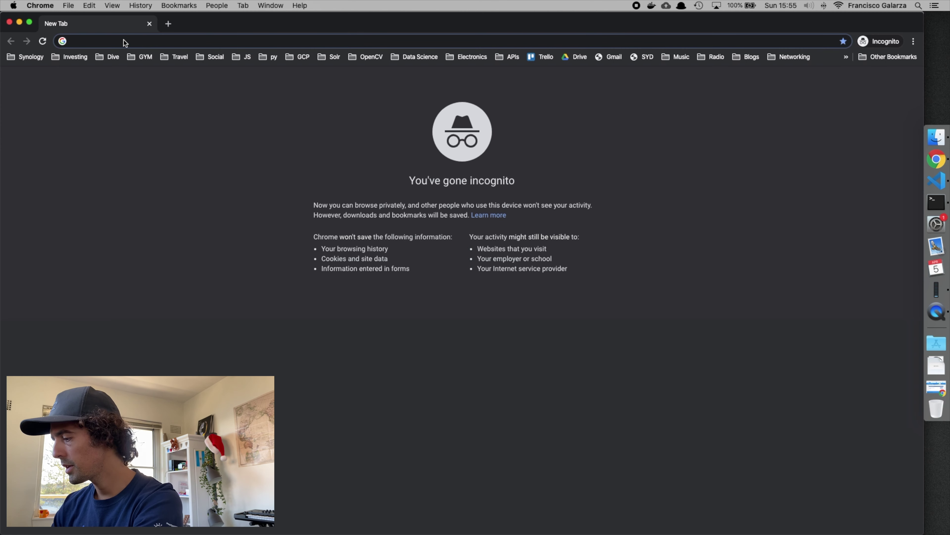
text(10.0.2.)
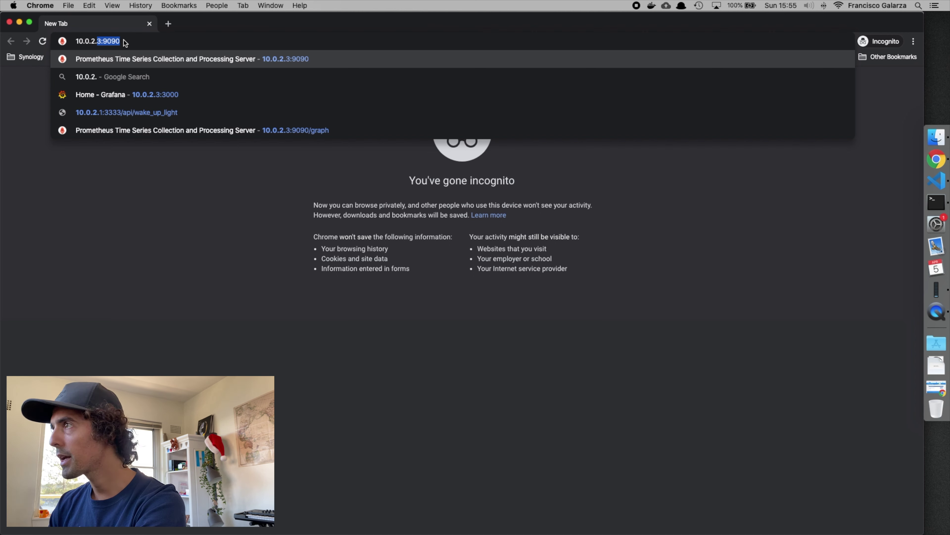
text(3:3000)
key(Return)
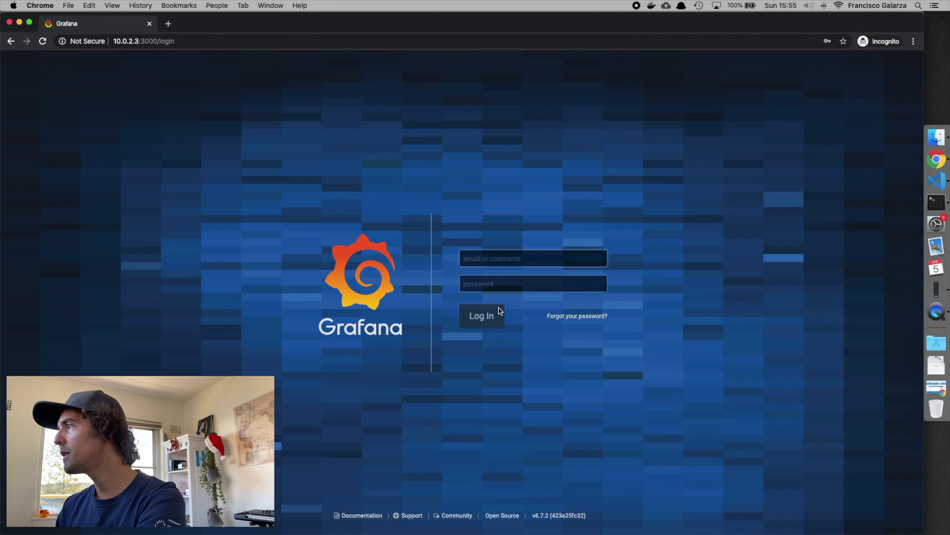
Try the default admin login, then sign in with the saved credentials
key(Tab)
key(Return)
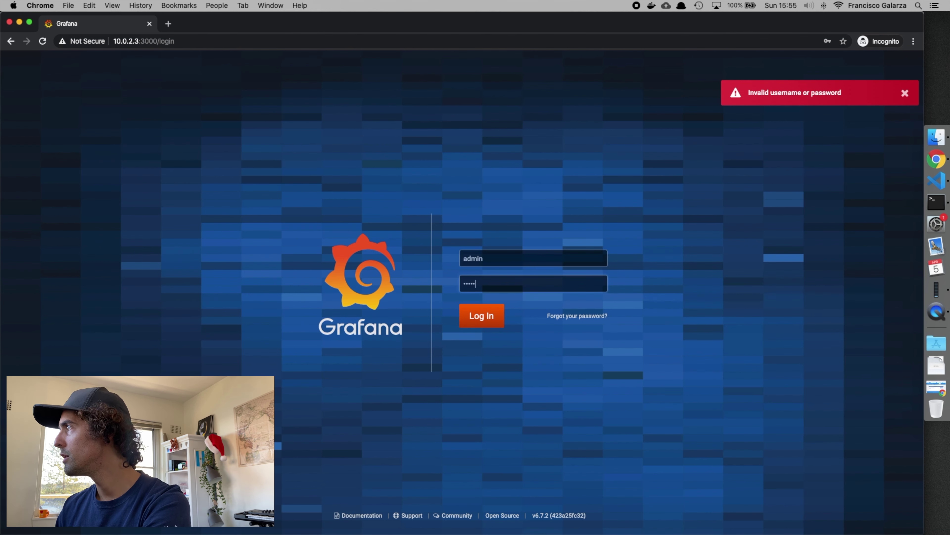
double_click(498, 259)
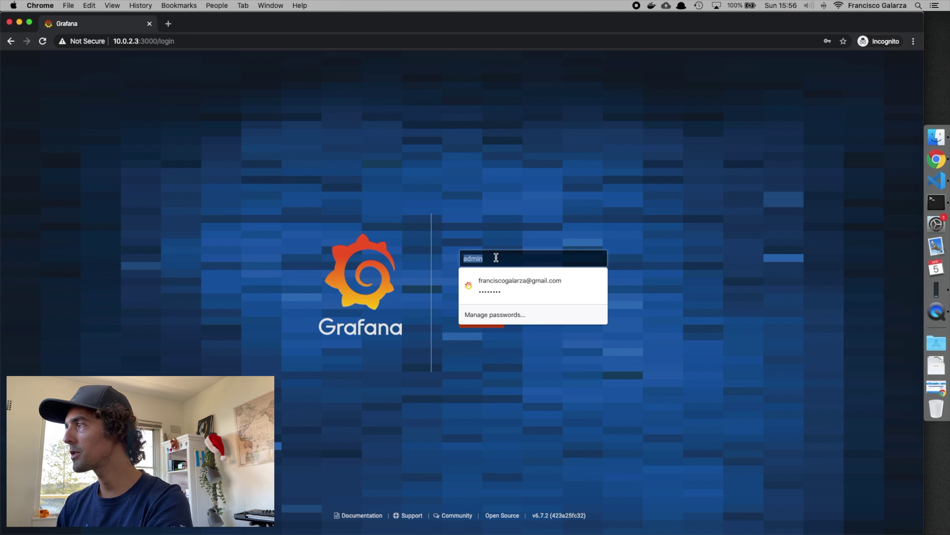
click(520, 273)
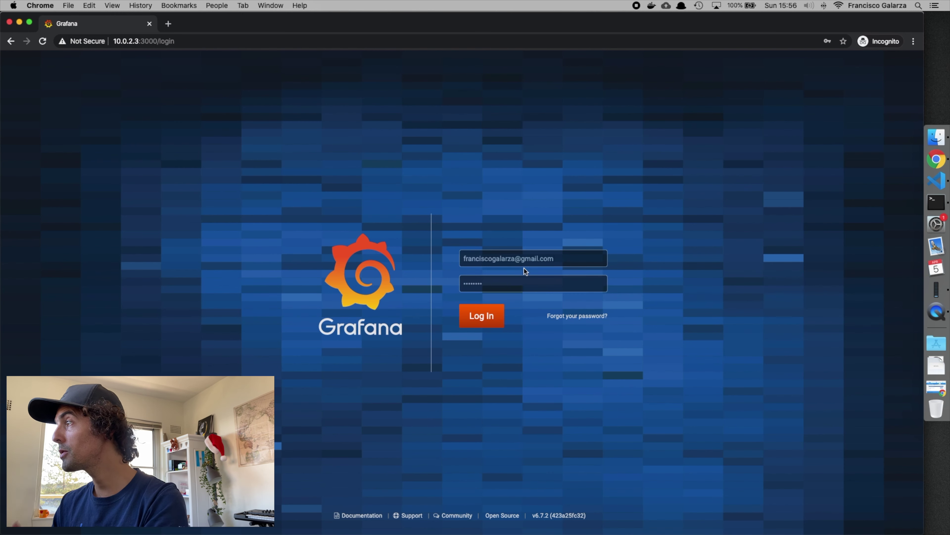
double_click(503, 288)
text(•••)
key(Return)
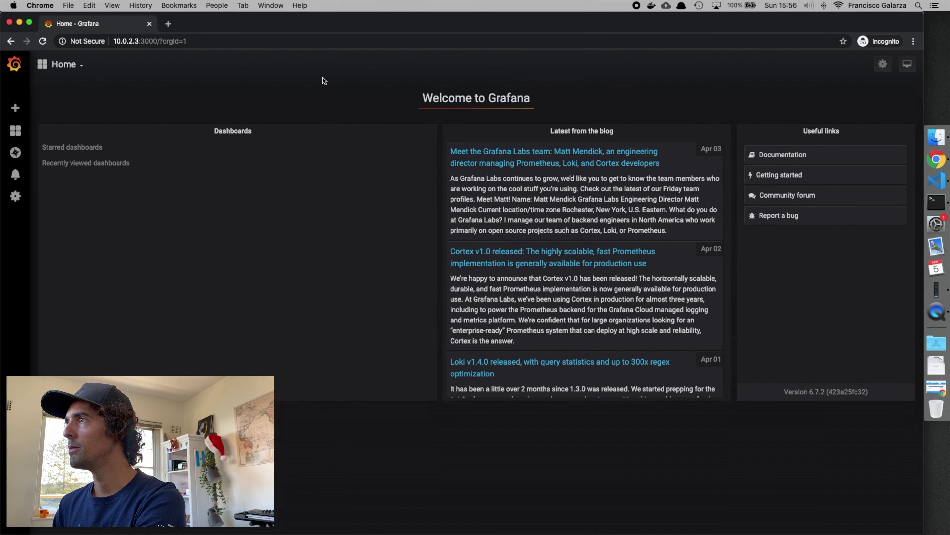
Add a Prometheus data source via Configuration > Data Sources, checking its access and URL fields
mouse_move(30, 105)
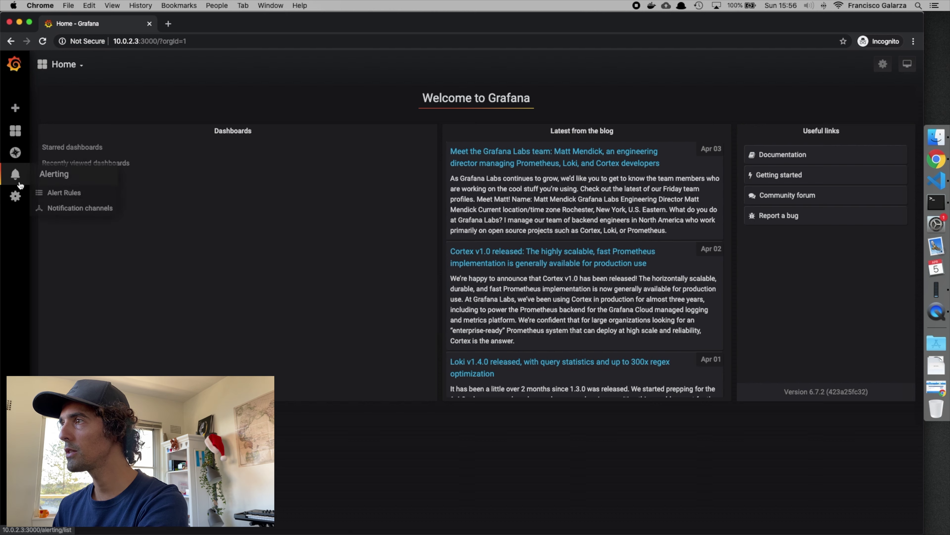
mouse_move(20, 195)
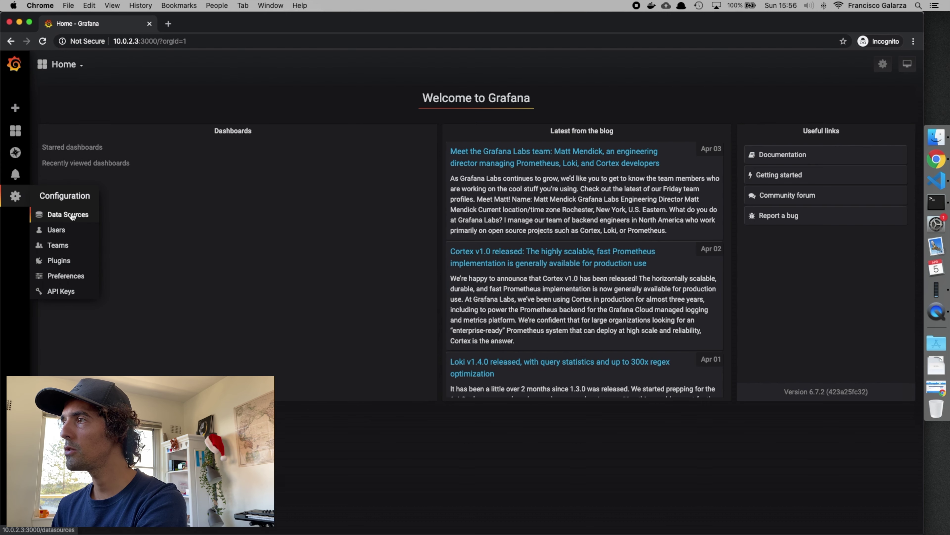
click(71, 215)
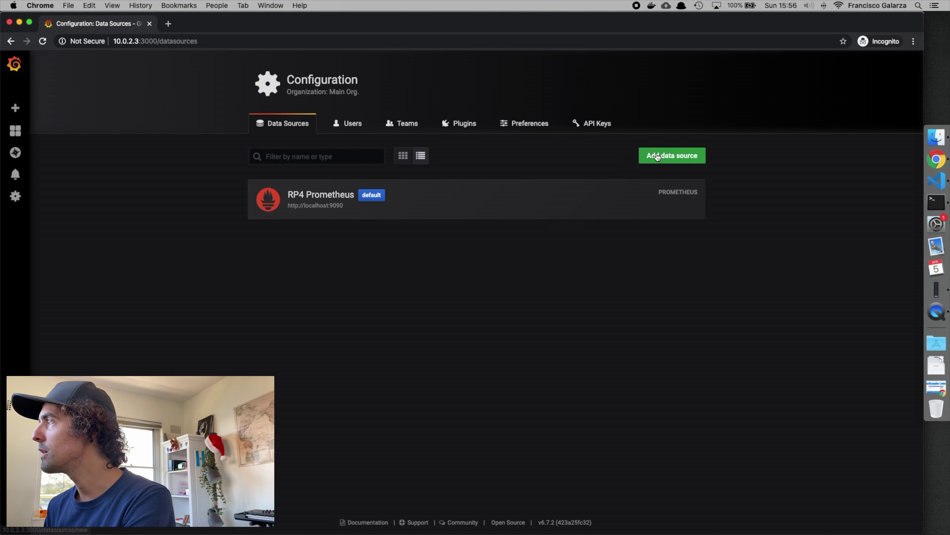
click(669, 156)
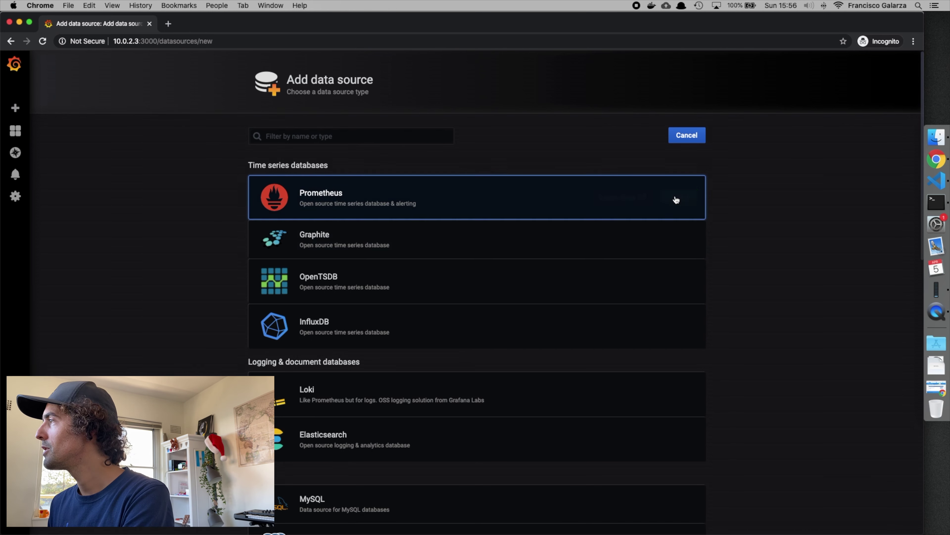
click(679, 197)
click(346, 224)
click(348, 211)
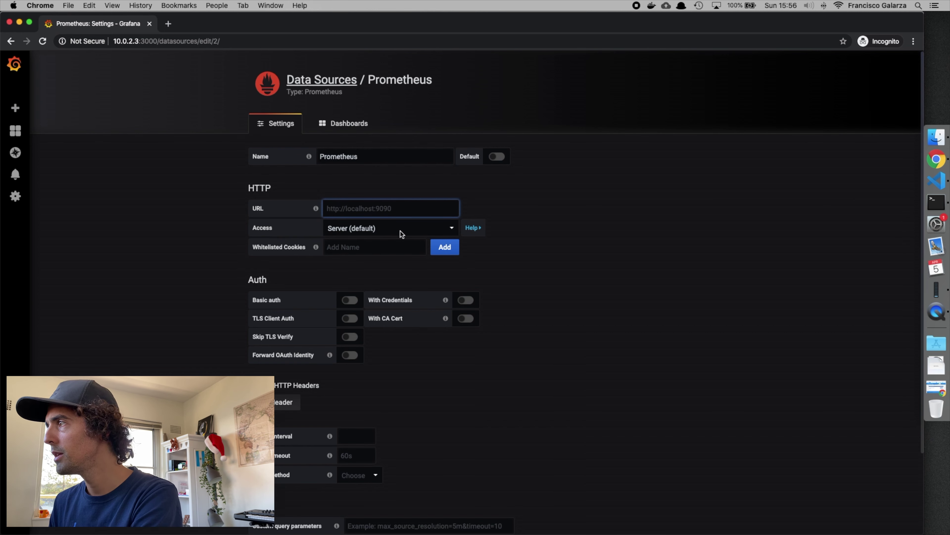
Look over Prometheus's bundled dashboards, then create a new empty dashboard
scroll(421, 246, down, 3)
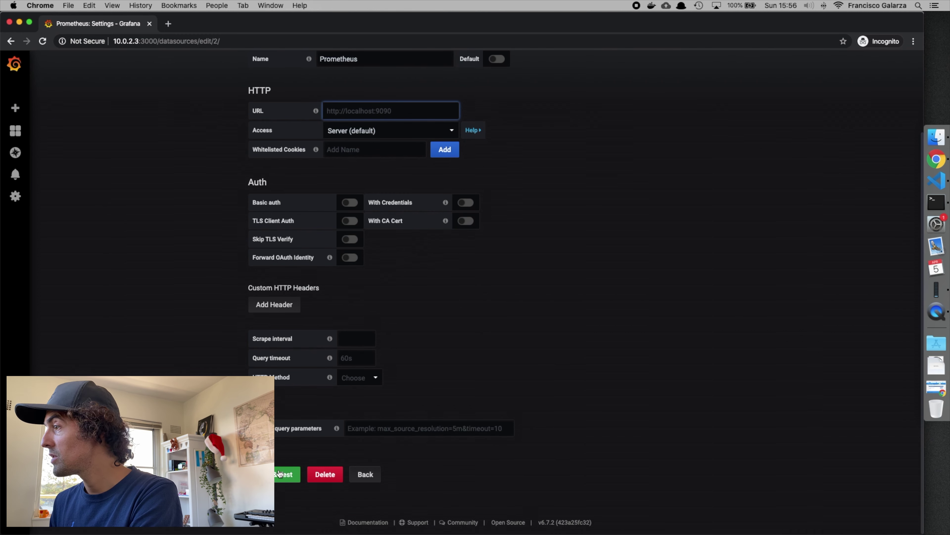
scroll(823, 276, up, 3)
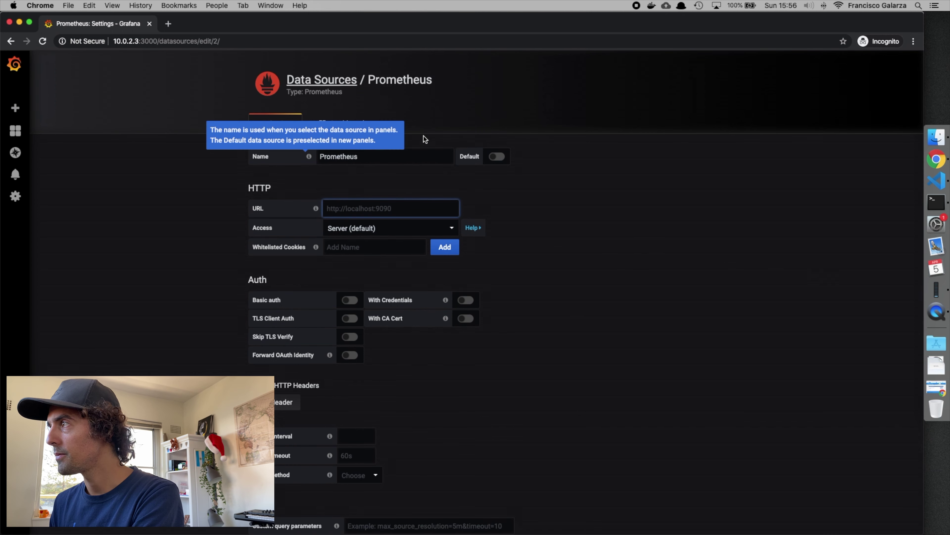
click(369, 127)
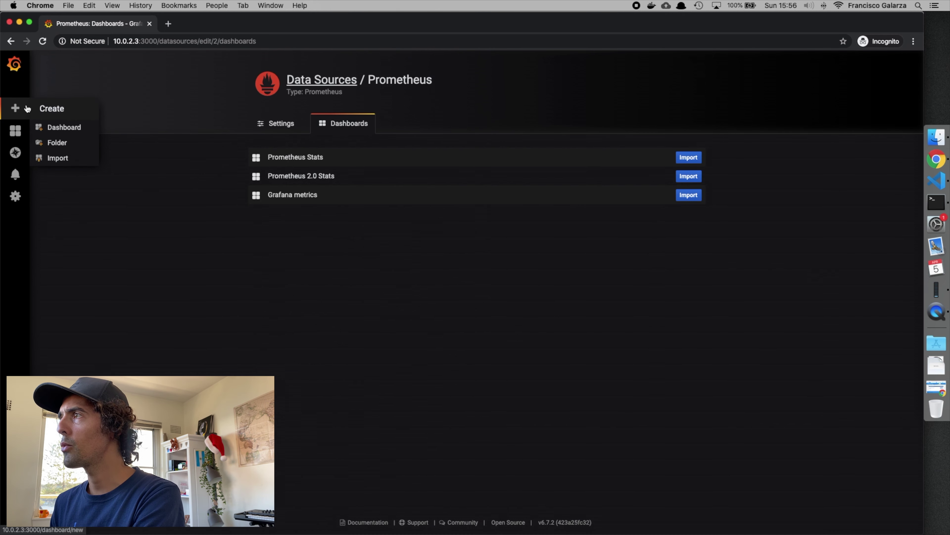
click(16, 104)
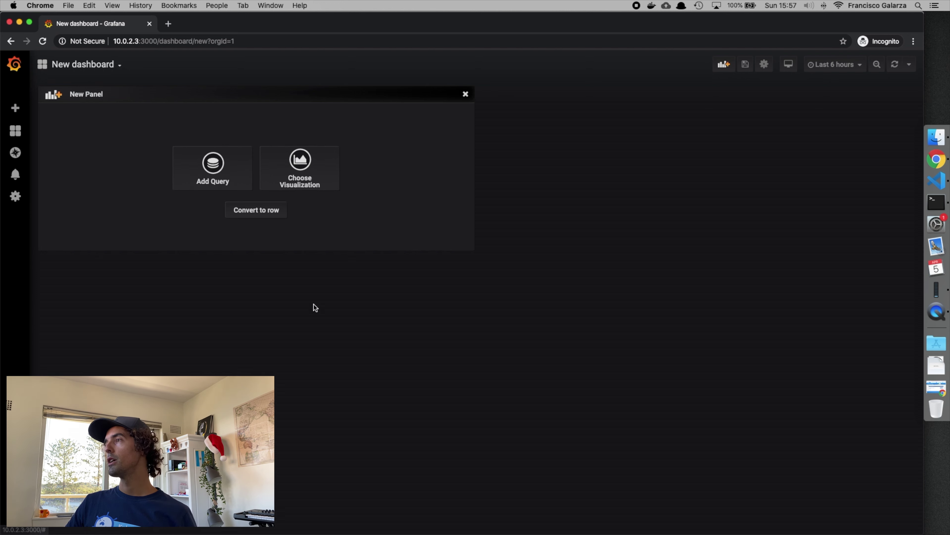
Search the web for 'grafana node exporter dashboard' in a new tab
click(168, 23)
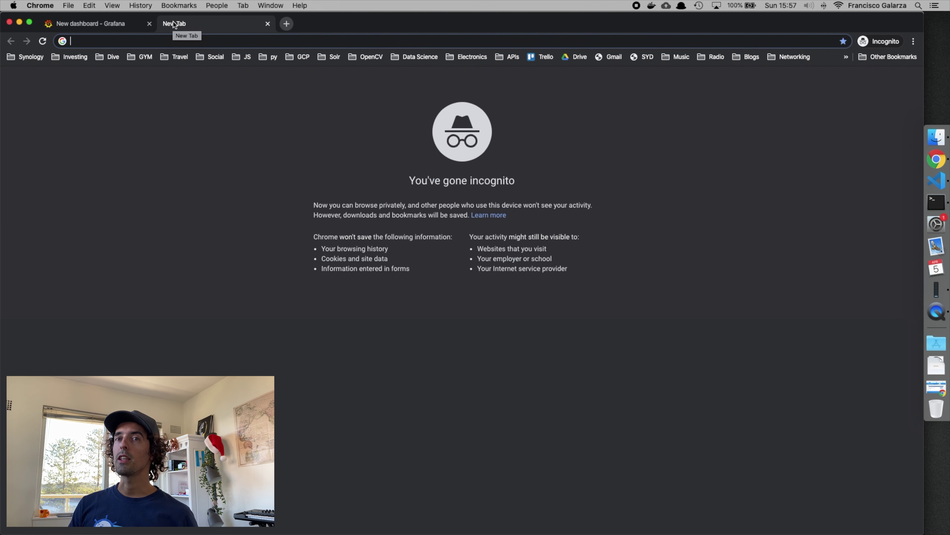
text(ga)
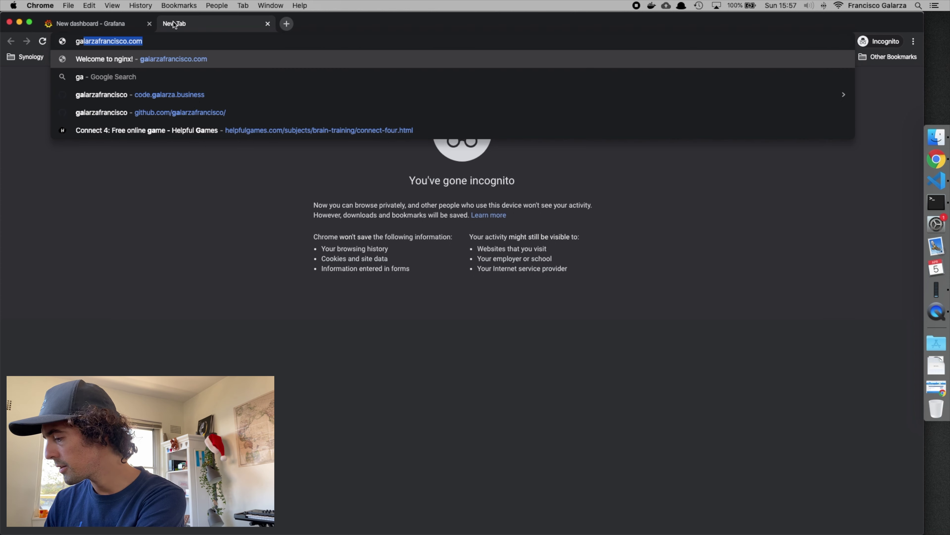
key(BackSpace)
text(rafana )
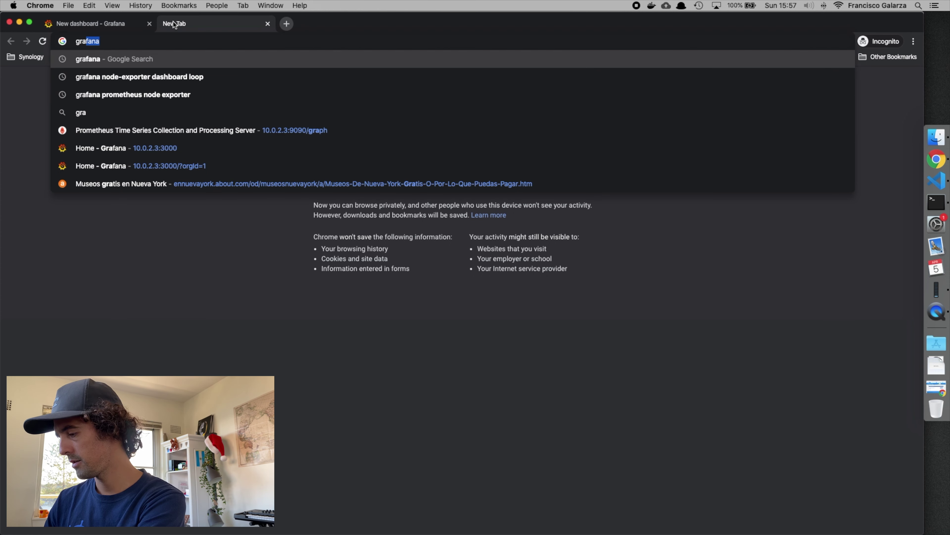
text(node expo)
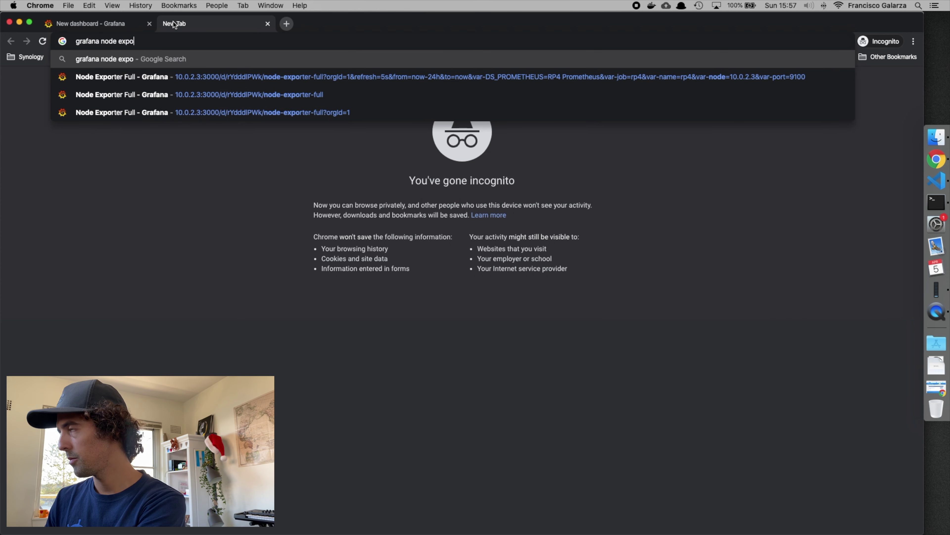
text(rter dashboard)
key(Return)
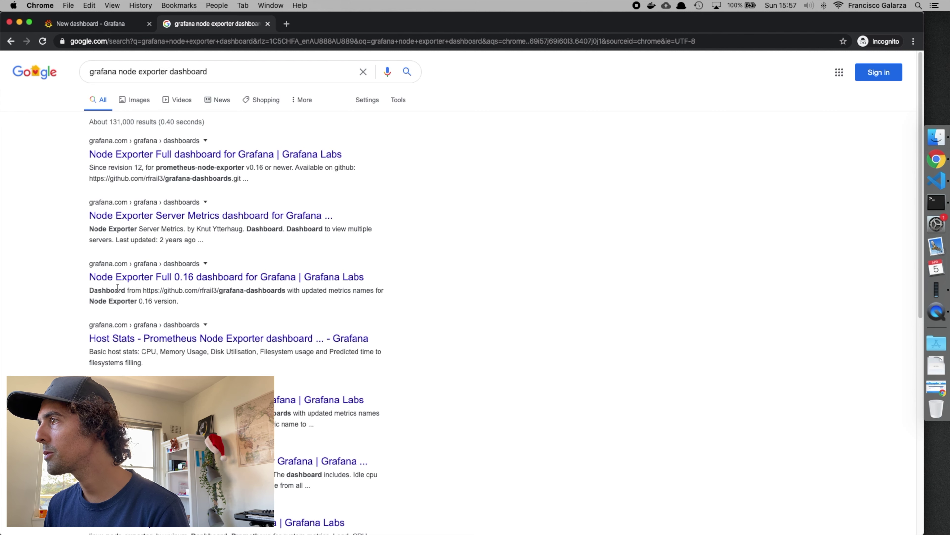
Open the Node Exporter Full 0.16 page, copy its ID 5174, and return to Grafana
click(162, 282)
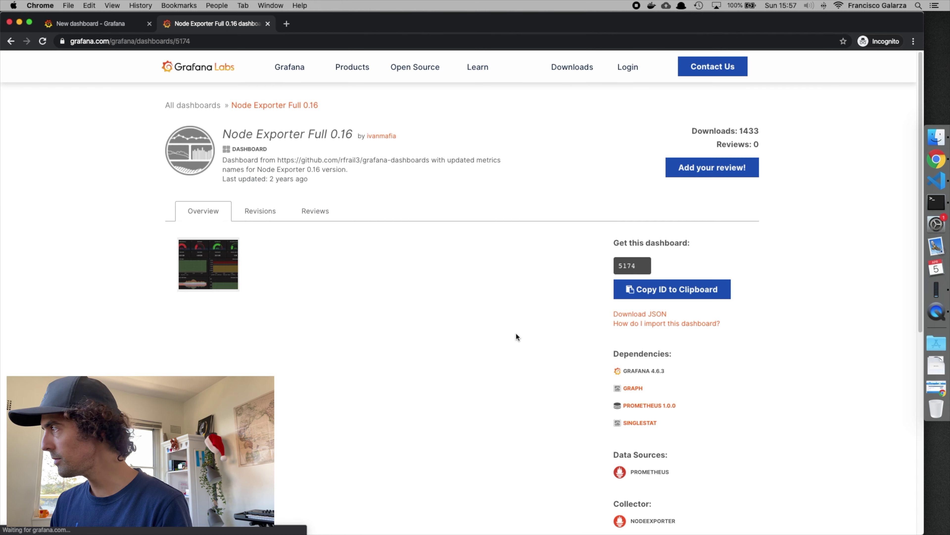
double_click(627, 261)
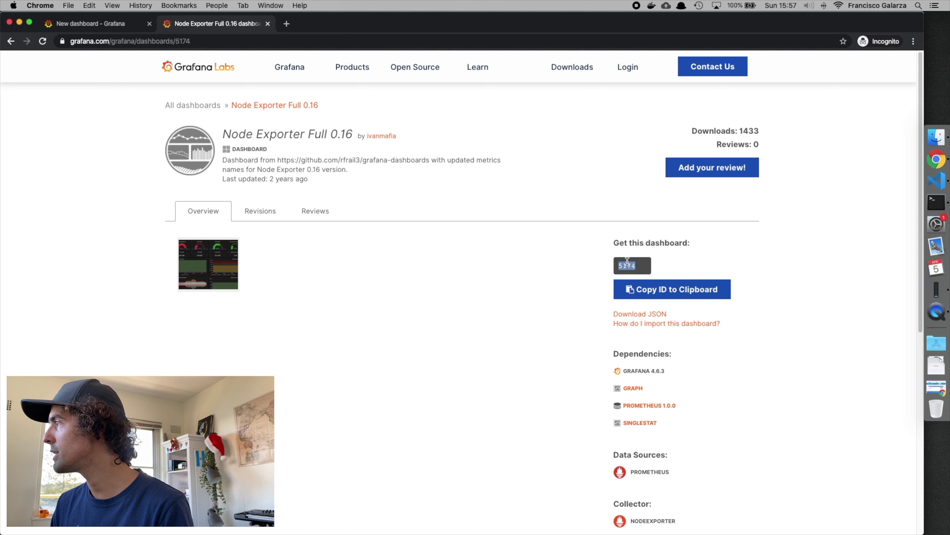
key(super+alt+Left)
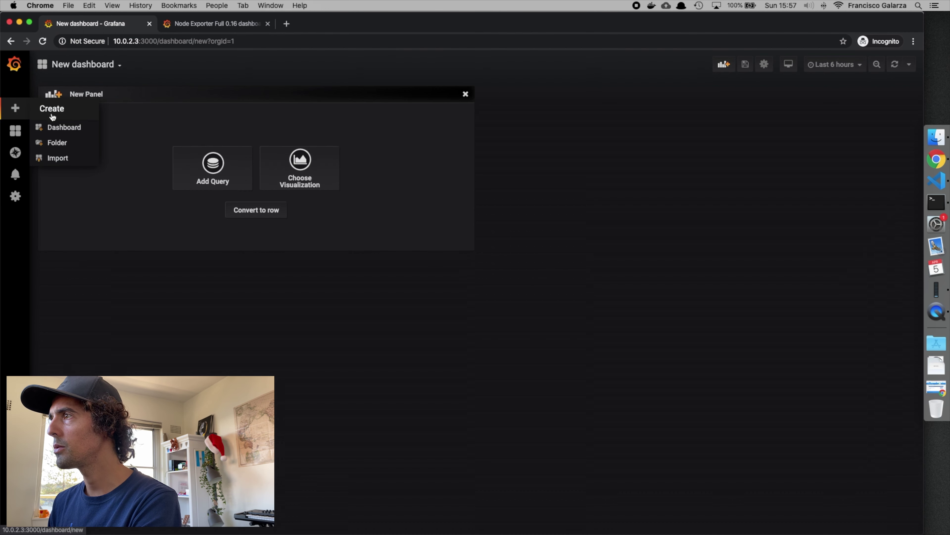
Load Grafana.com dashboard 5174 on the Import page, replacing the mistyped 9090
click(58, 158)
click(362, 176)
text(9090)
key(Tab)
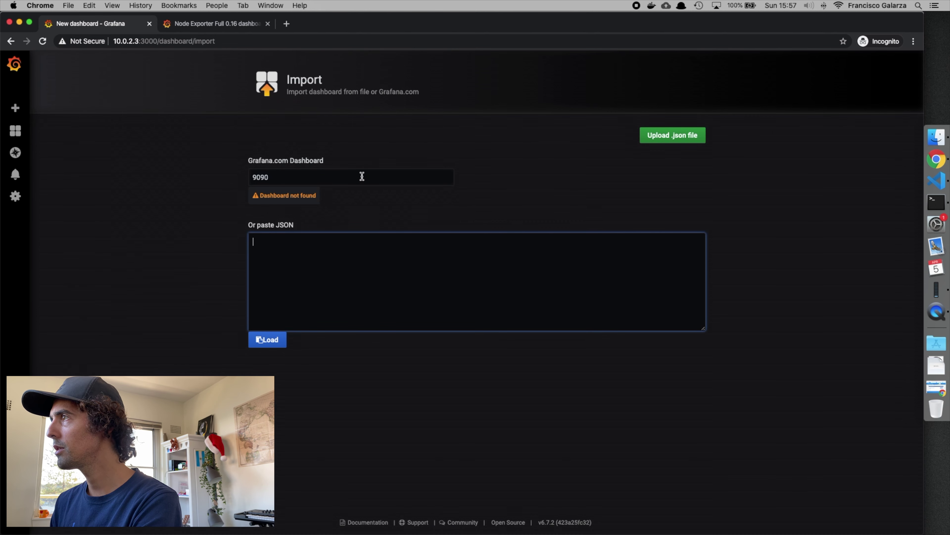
key(super+Tab)
key(super+Tab)
key(ctrl+Tab)
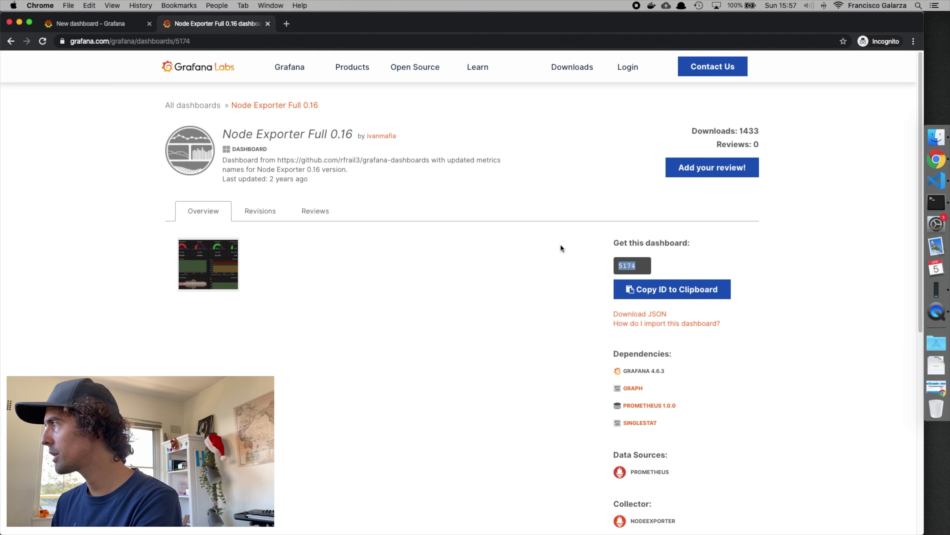
key(ctrl+Tab)
key(shift+Tab)
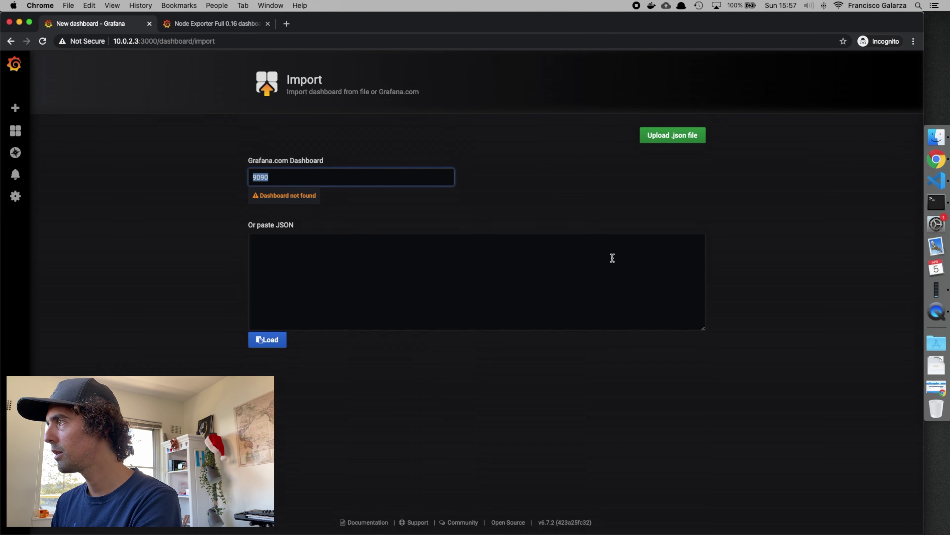
key(Tab)
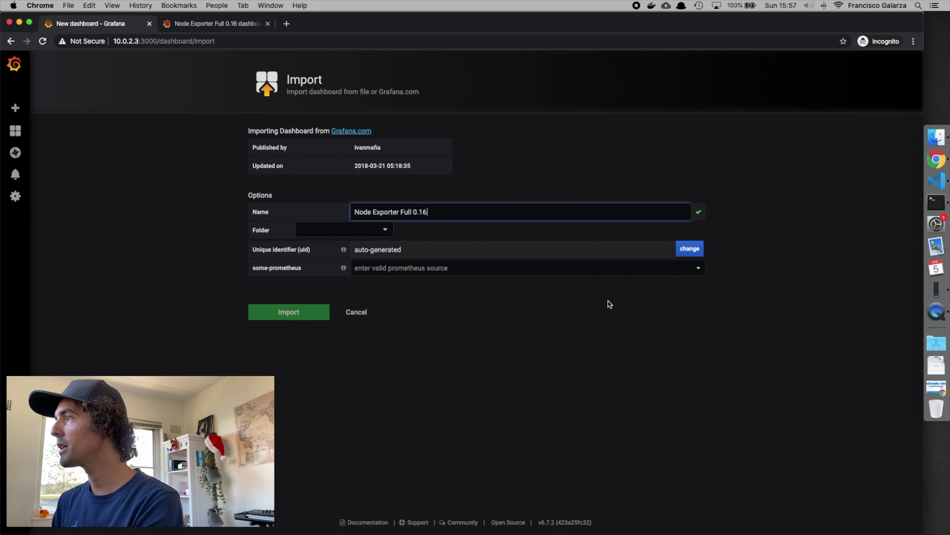
Set the imported dashboard's Prometheus data source to RP4 Prometheus, leaving the folder unchanged
click(366, 271)
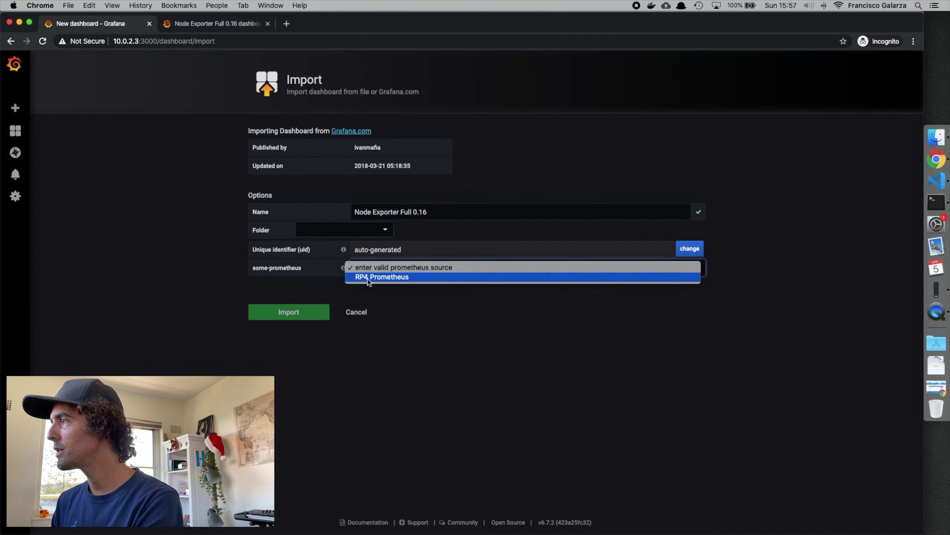
click(390, 281)
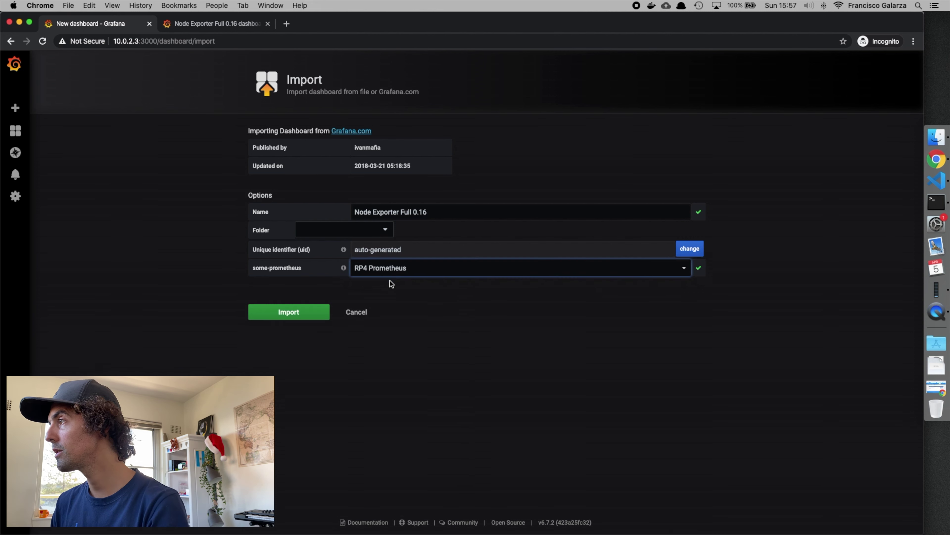
click(352, 232)
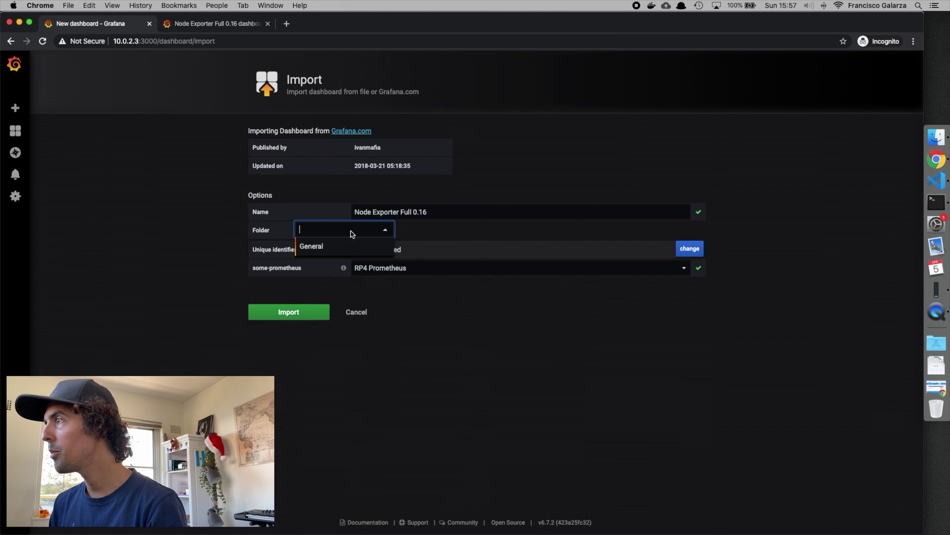
click(239, 231)
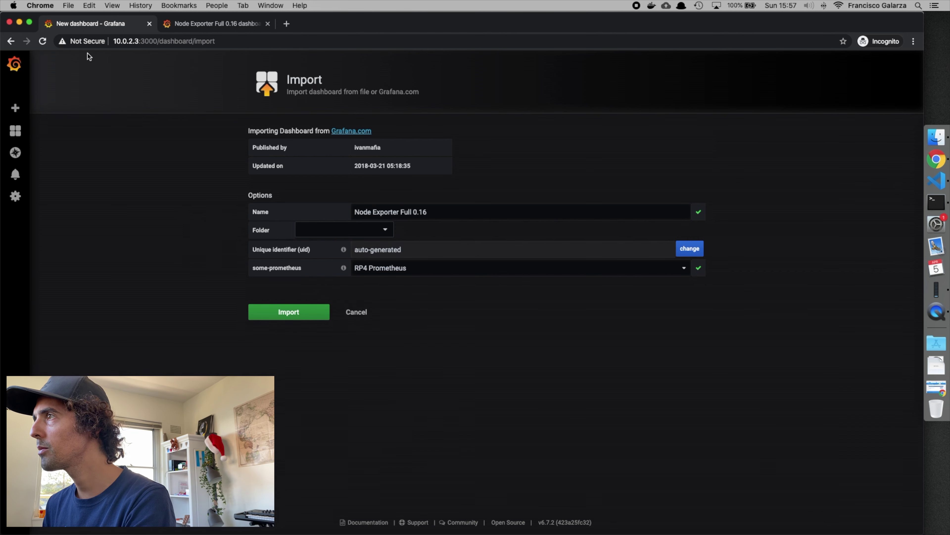
Return to the Grafana Home page and browse the available dashboards
click(18, 78)
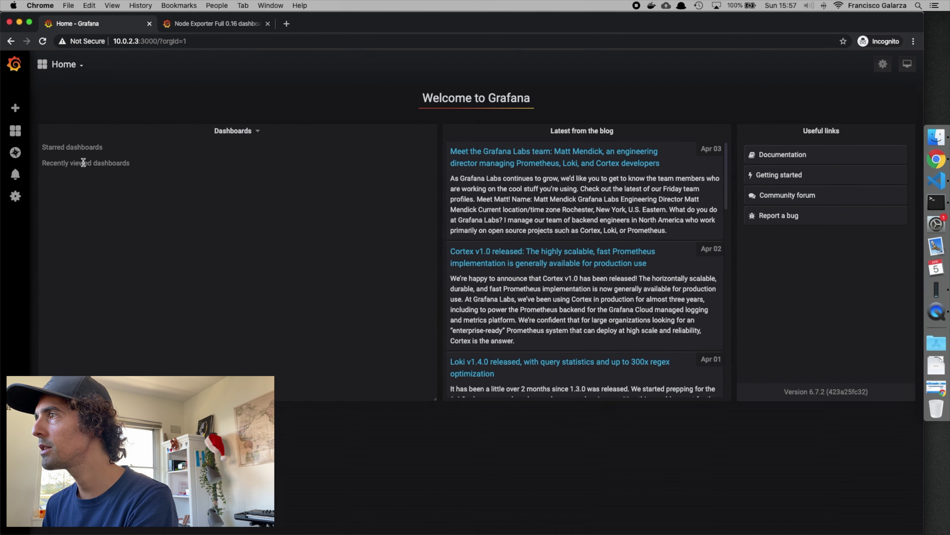
click(218, 126)
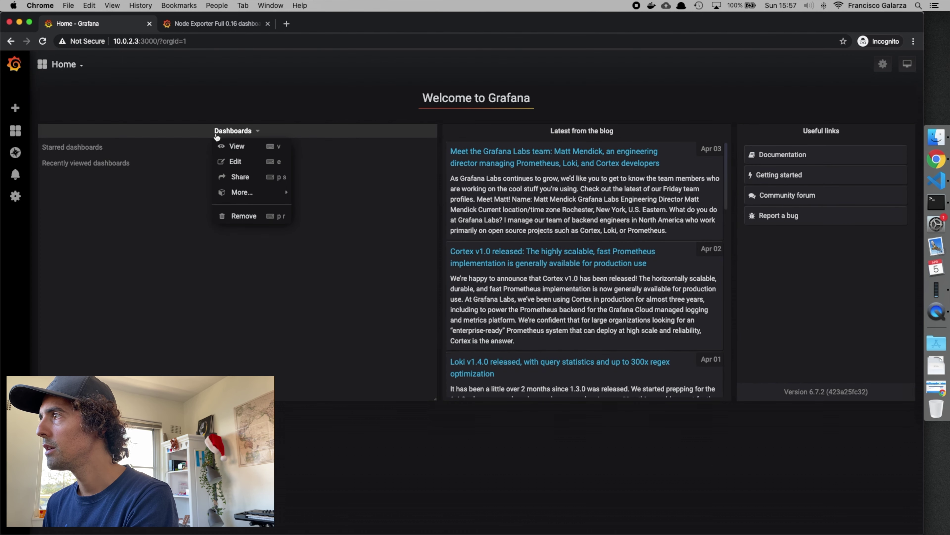
click(11, 139)
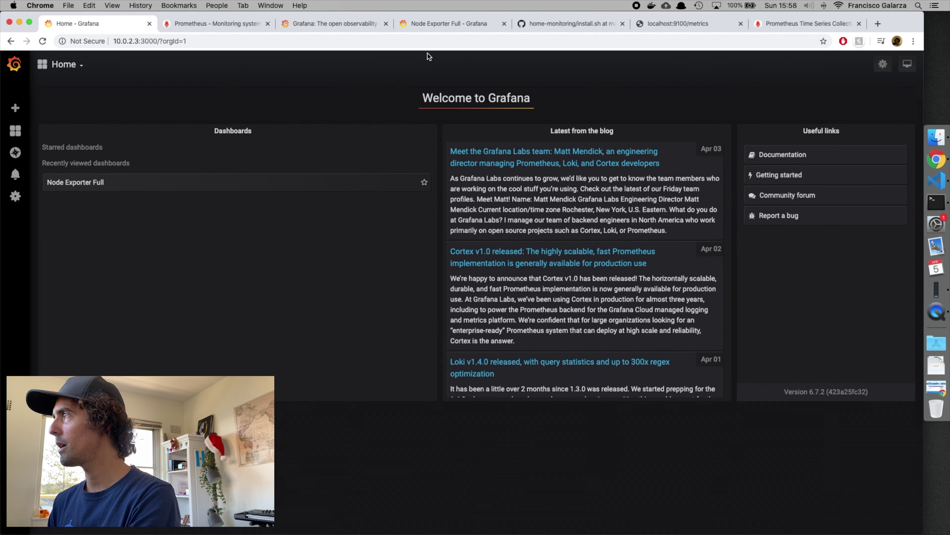
Open the Node Exporter Full dashboard and expand then collapse its Disk, Memory and CPU rows
click(436, 19)
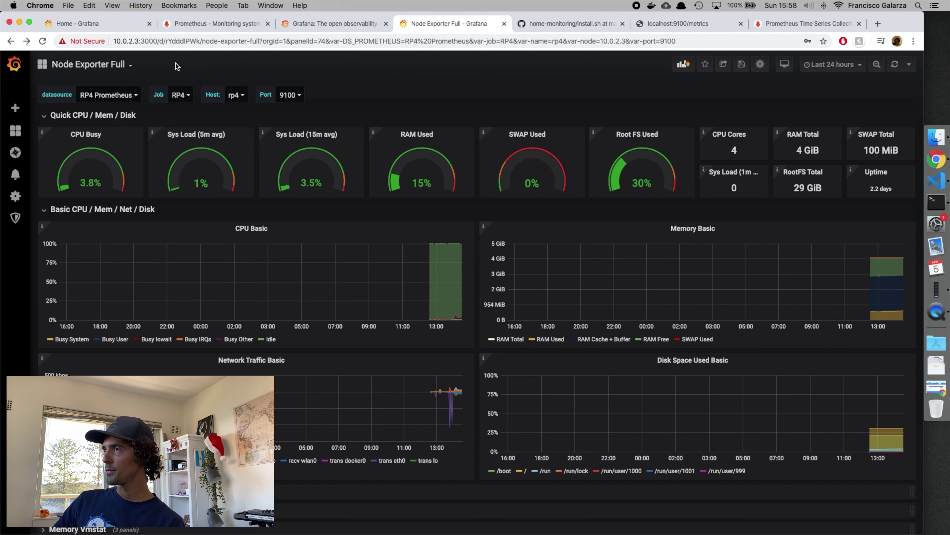
scroll(157, 337, down, 5)
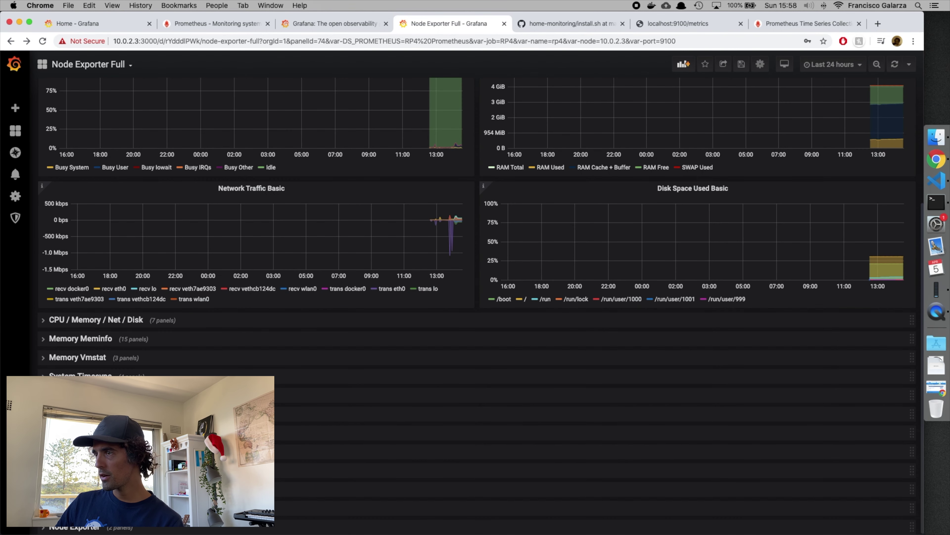
click(75, 432)
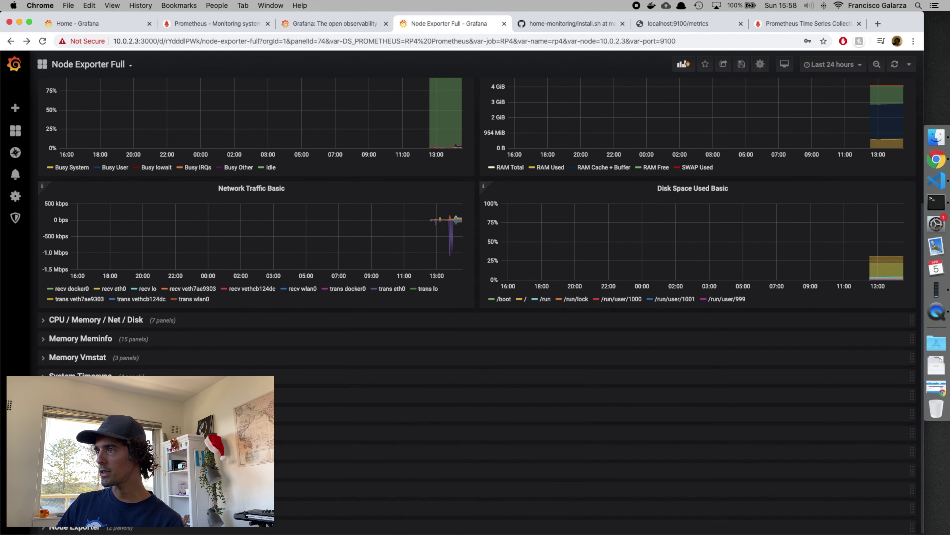
click(89, 357)
click(89, 357)
click(86, 338)
click(88, 339)
click(93, 319)
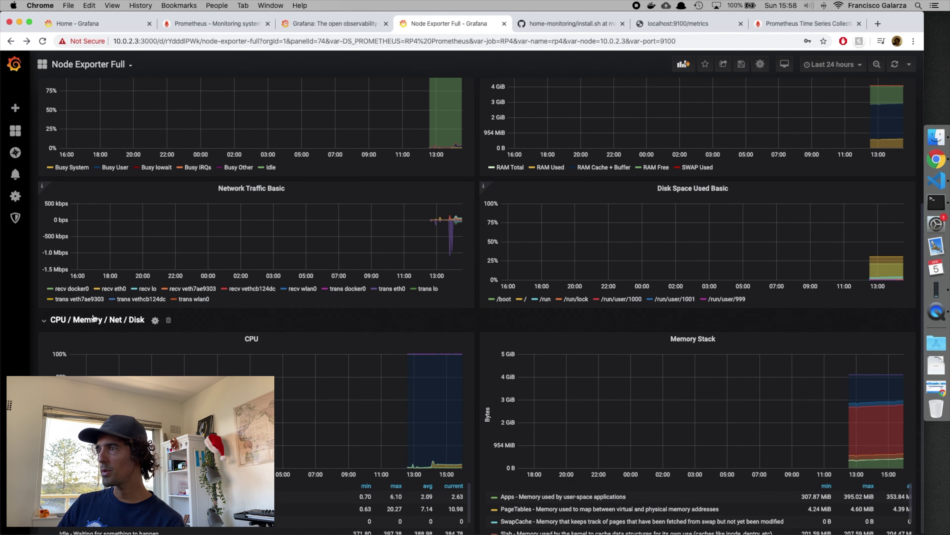
click(94, 319)
scroll(408, 337, up, 5)
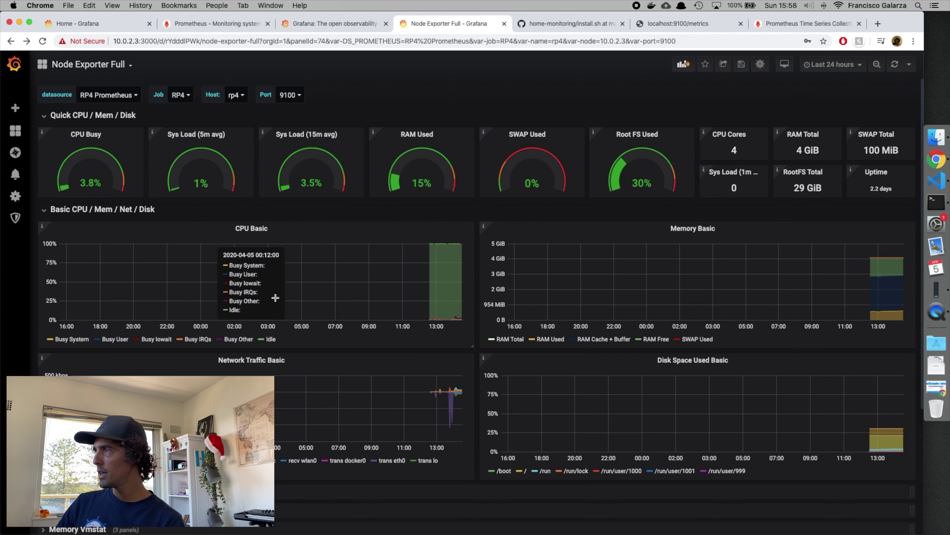
Keep RP4 Prometheus selected as the dashboard's datasource
click(109, 95)
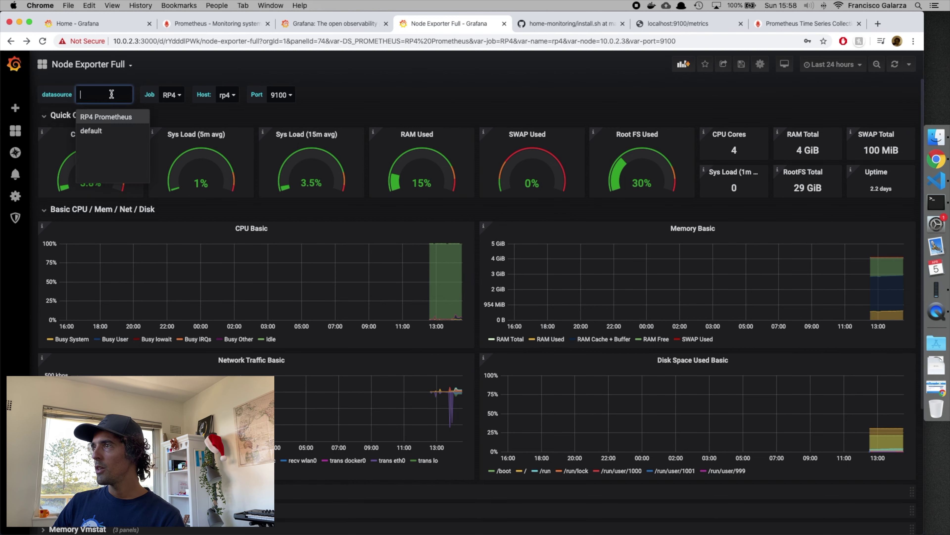
click(98, 119)
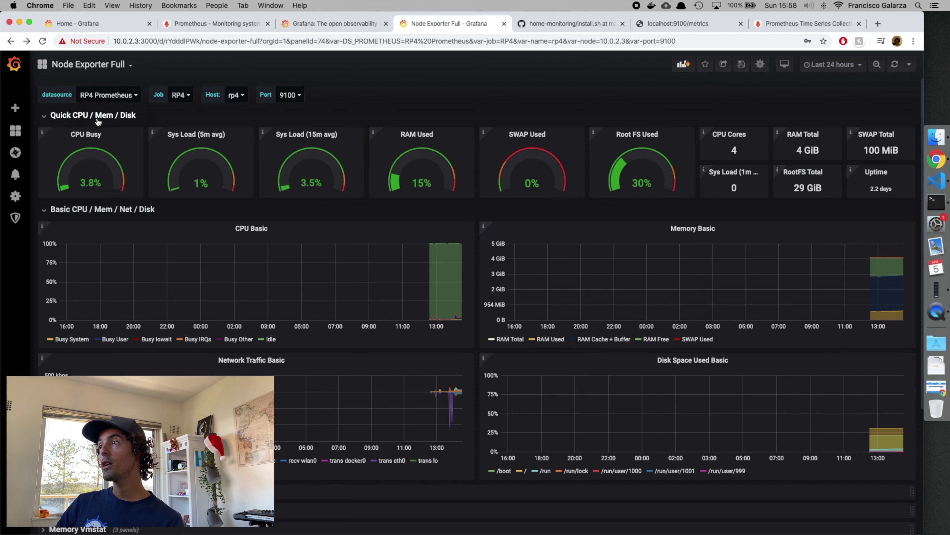
click(189, 96)
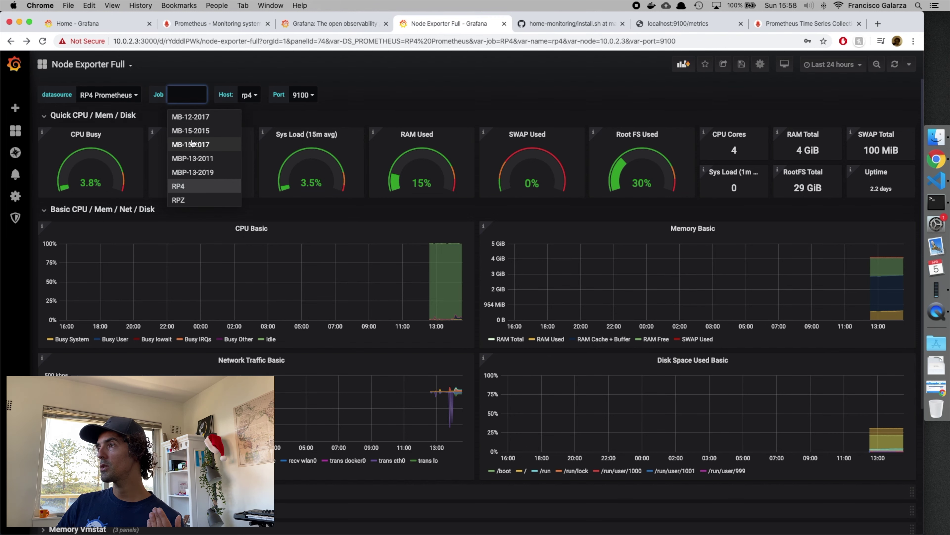
Set the Job and Host variables to MBP-13-2019
click(214, 173)
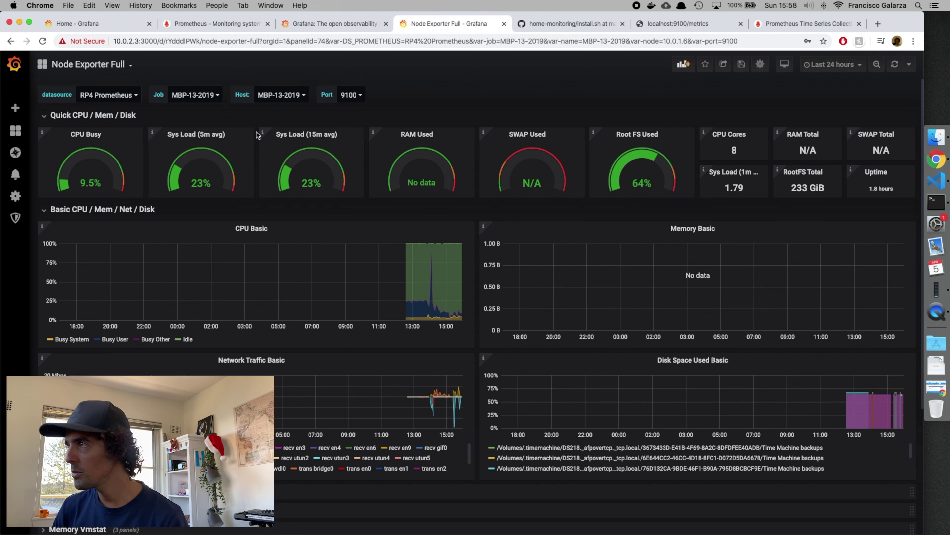
click(288, 95)
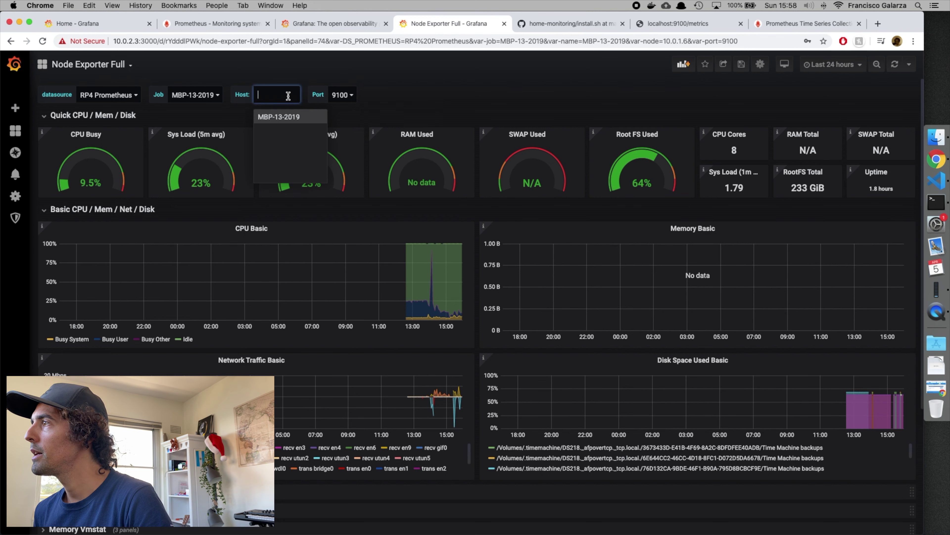
click(305, 82)
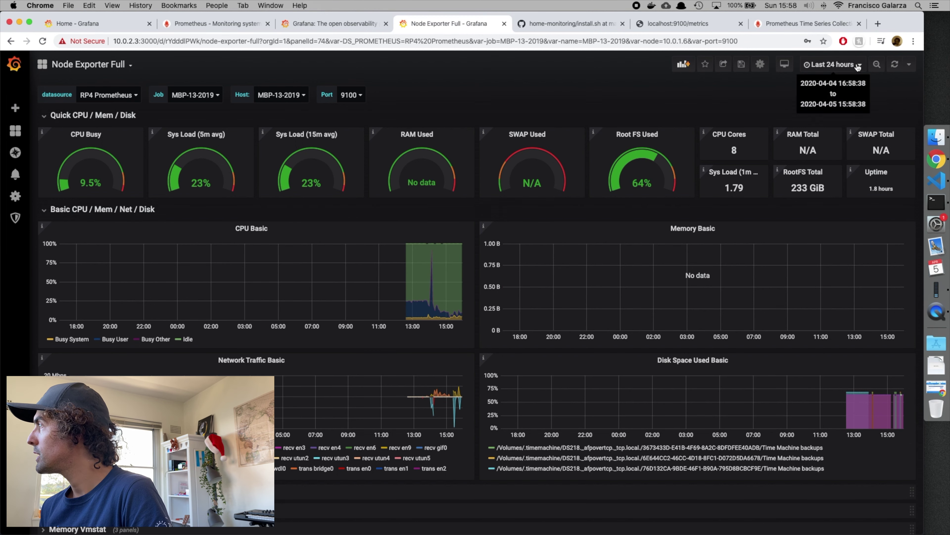
Show the last 30 minutes and auto-refresh the dashboard every 5 seconds
click(844, 65)
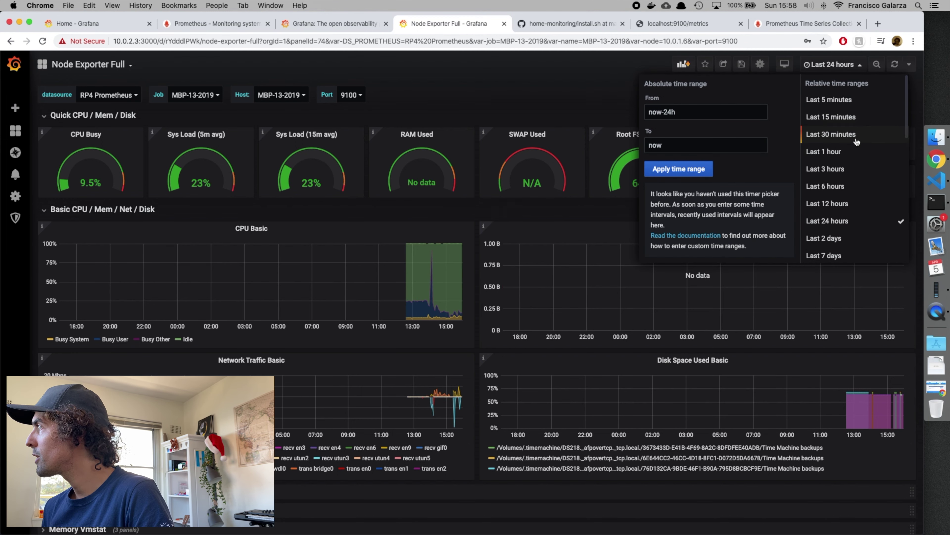
click(831, 134)
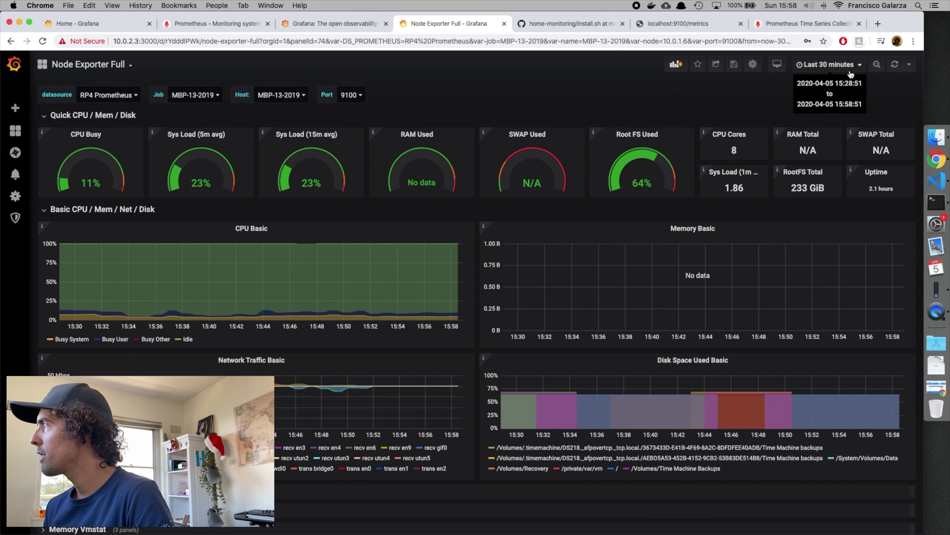
click(850, 70)
scroll(840, 203, down, 5)
scroll(840, 204, up, 5)
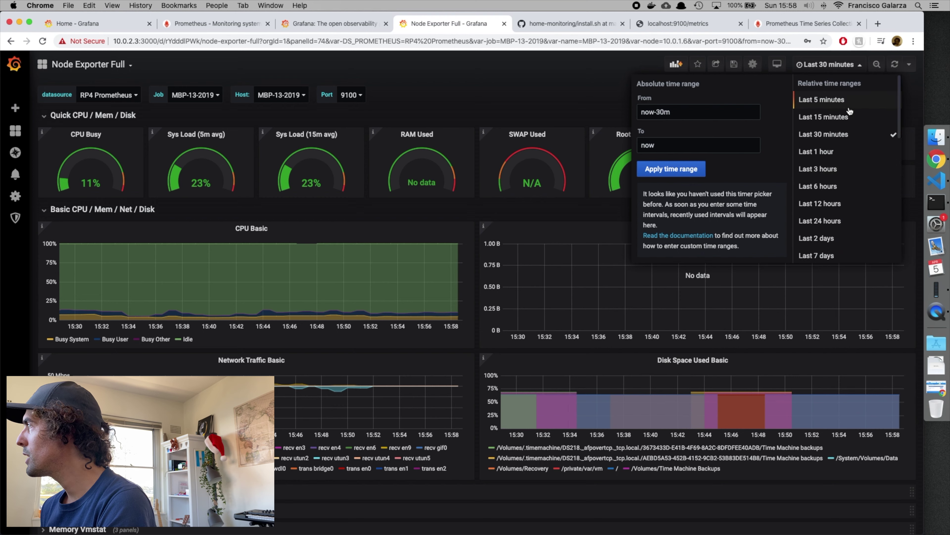
click(855, 69)
click(909, 66)
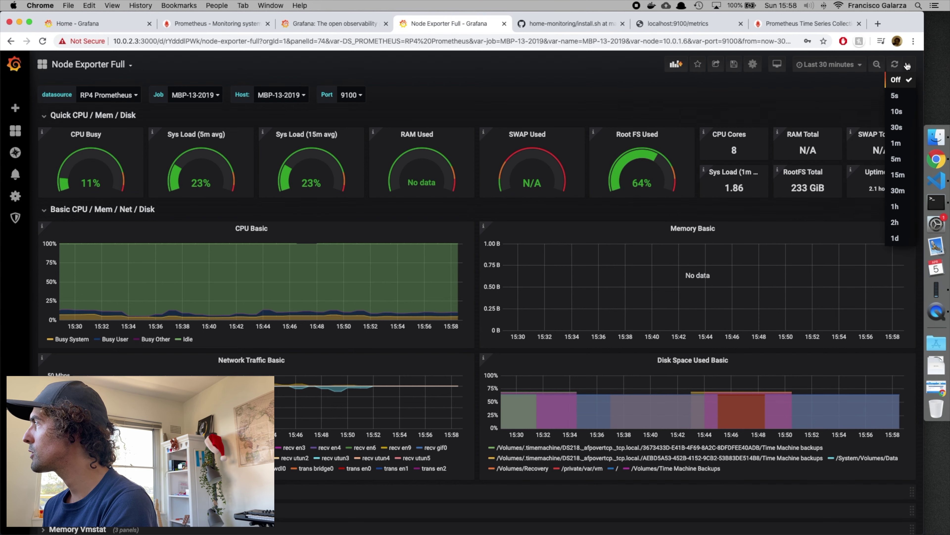
click(908, 98)
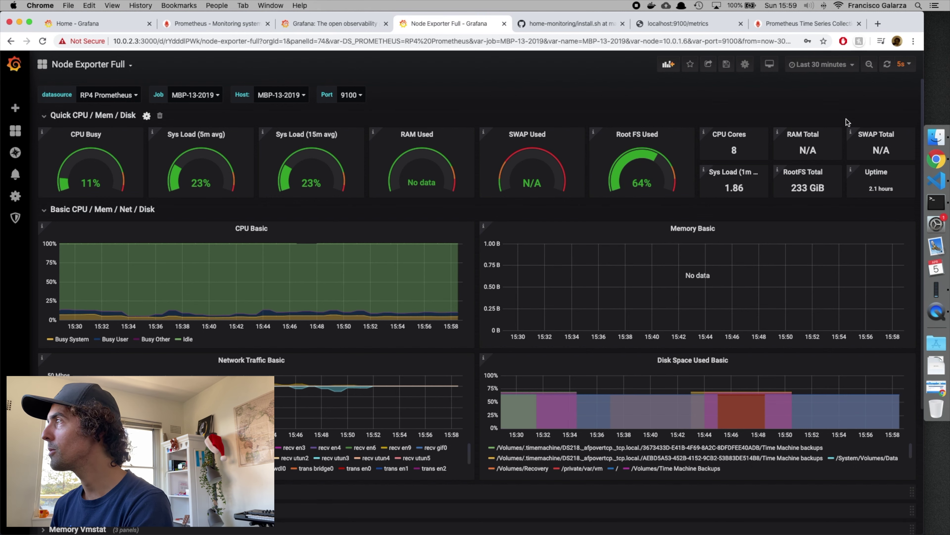
Open the dry_mac repository page in a new tab by its URL
click(882, 27)
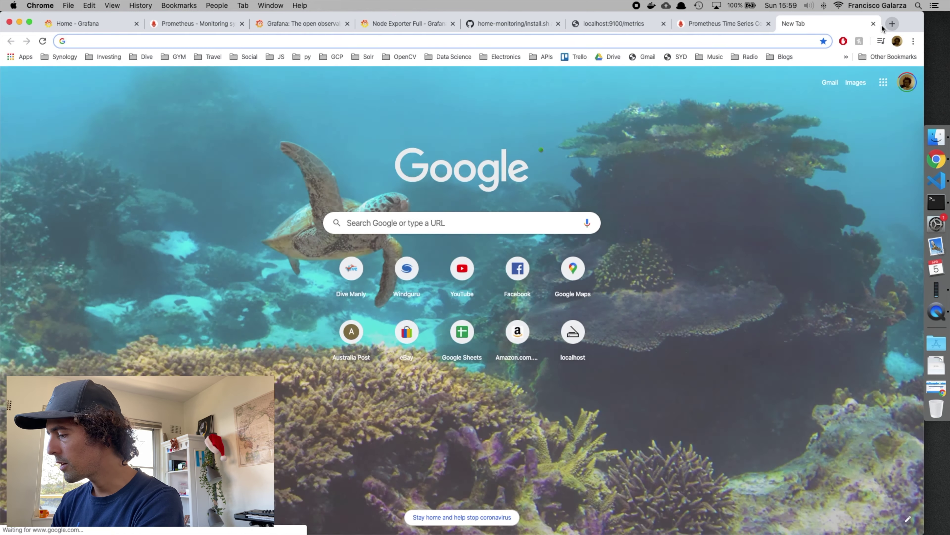
text(git)
key(Tab)
key(BackSpace)
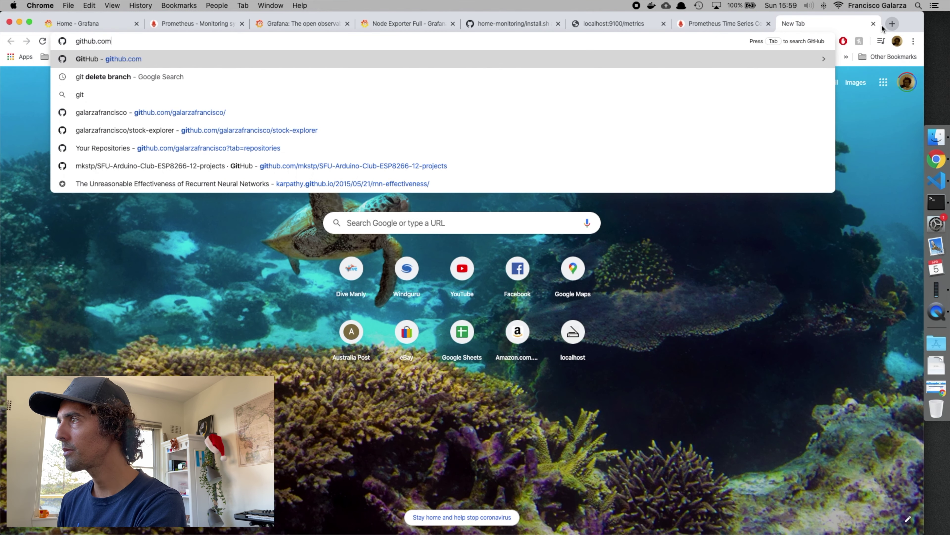
text(/)
key(BackSpace)
key(BackSpace)
key(super+a)
text(code.galarza.business/dry_mac)
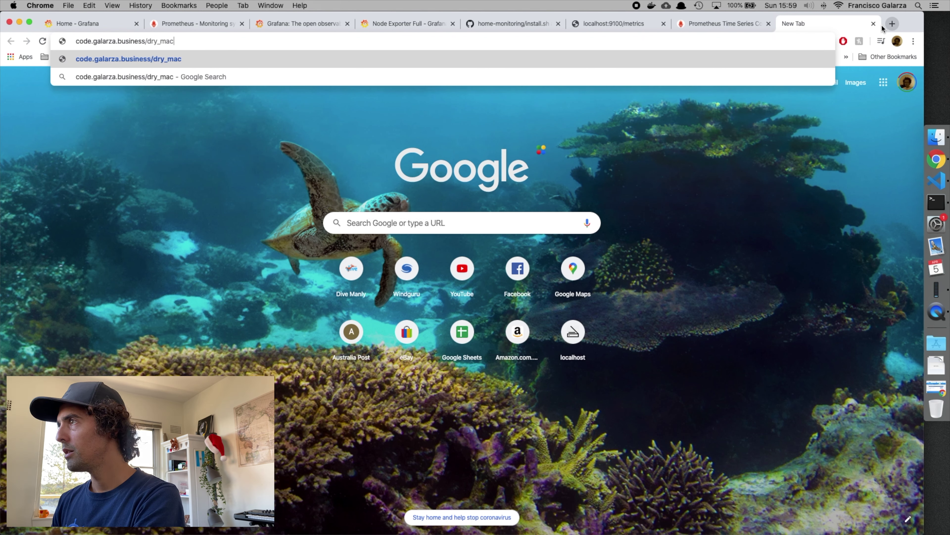
key(Return)
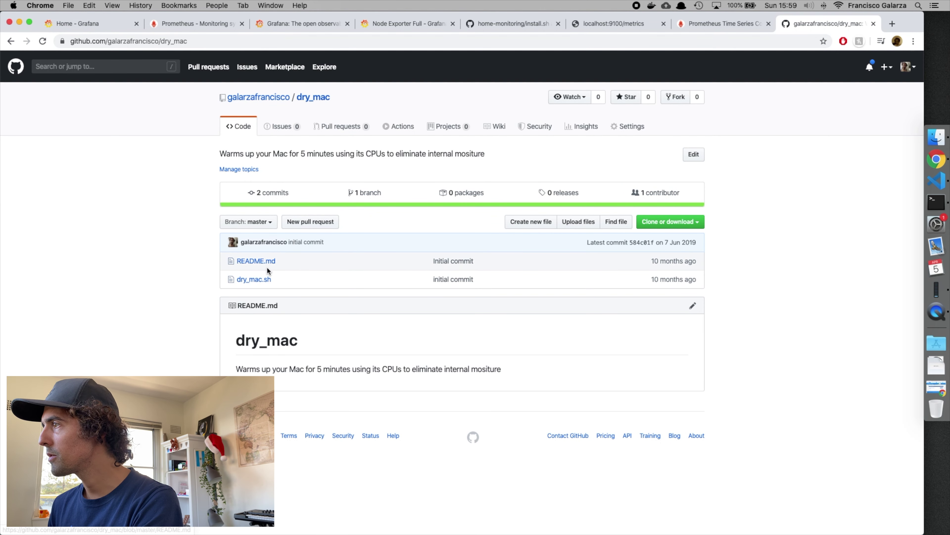
Open dry_mac.sh and copy its script lines, then return to the Prometheus targets tab
click(257, 280)
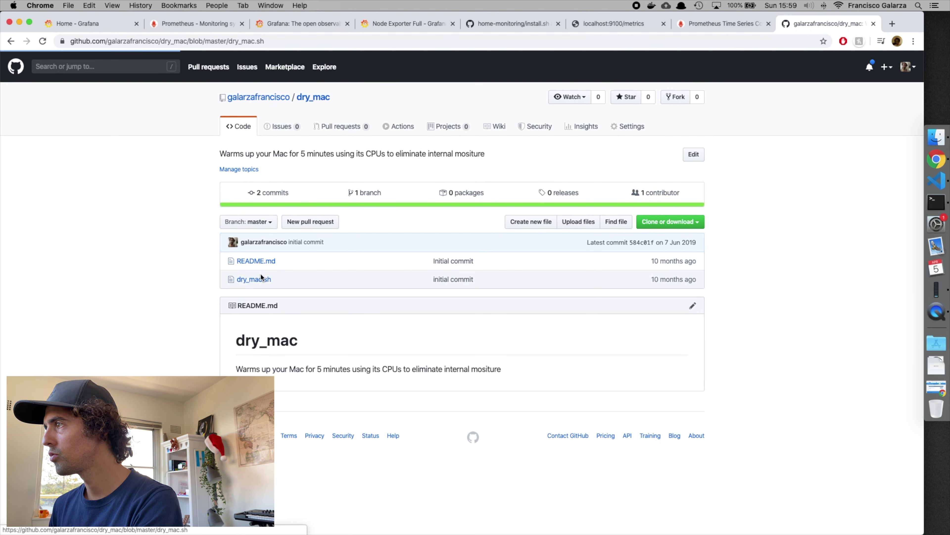
scroll(261, 277, down, 1)
drag(247, 240, 316, 480)
key(super+c)
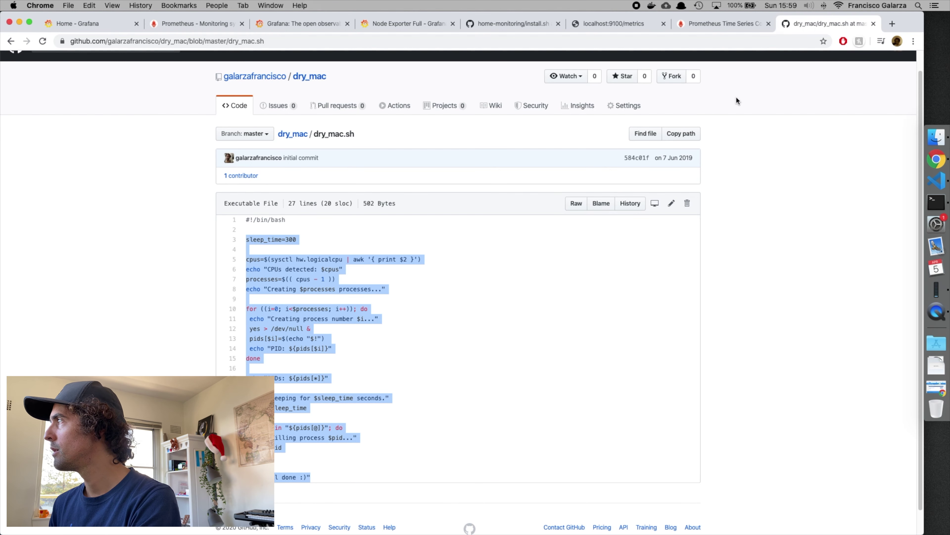
click(732, 24)
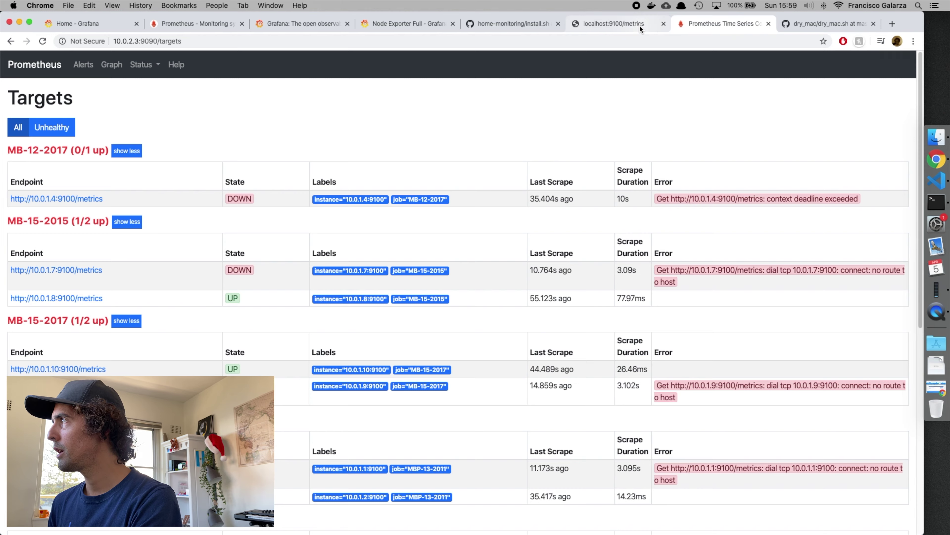
Exit the ssh session, start bash, and paste the script to run 7 yes processes for 300 seconds
click(637, 25)
click(399, 26)
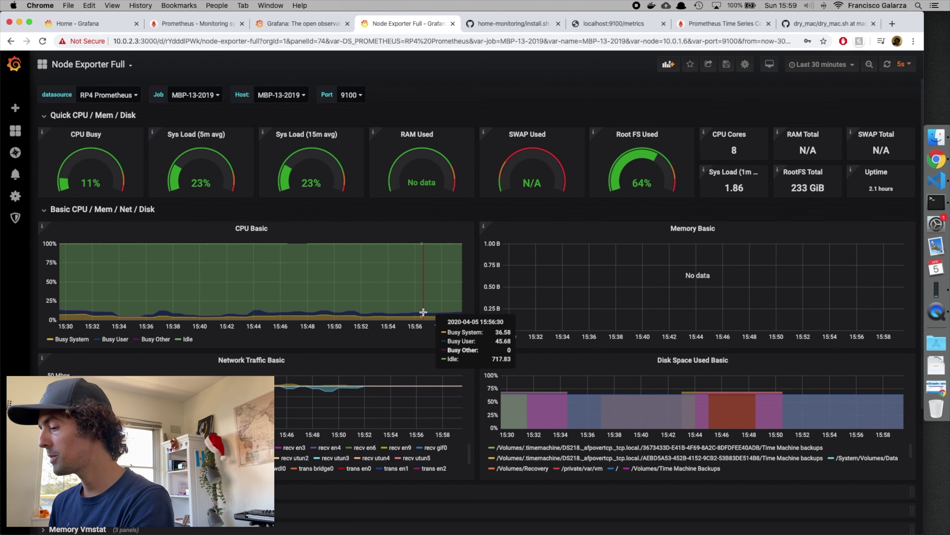
key(super+Tab)
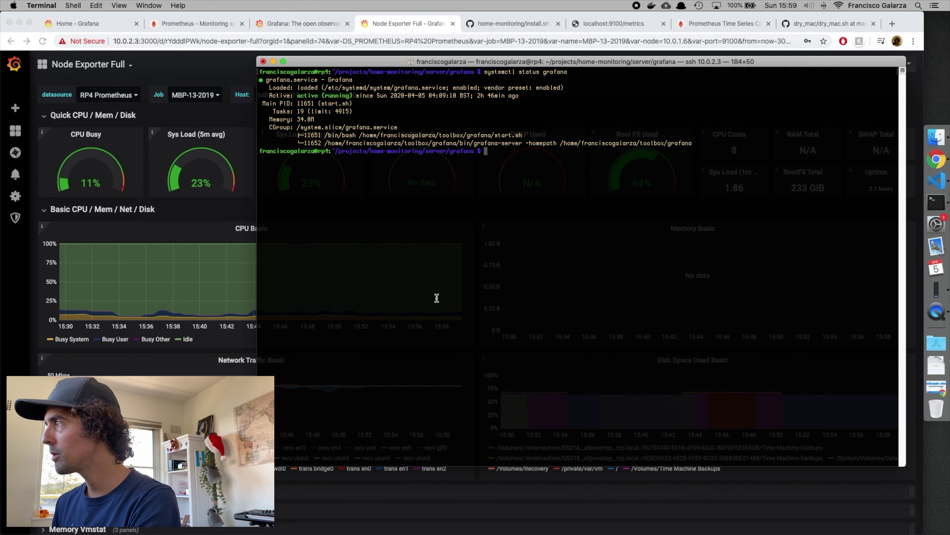
key(ctrl+d)
text(bash)
key(Return)
key(super+k)
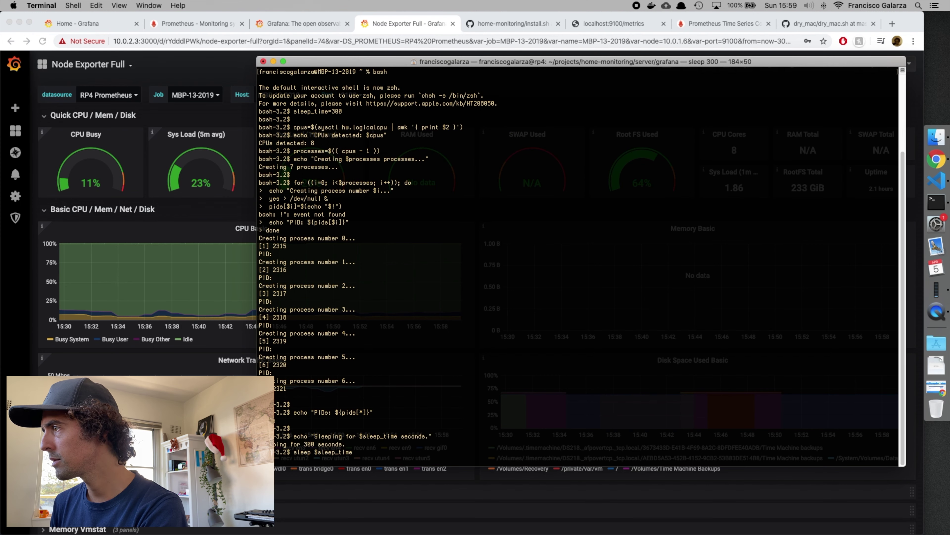
key(super+Tab)
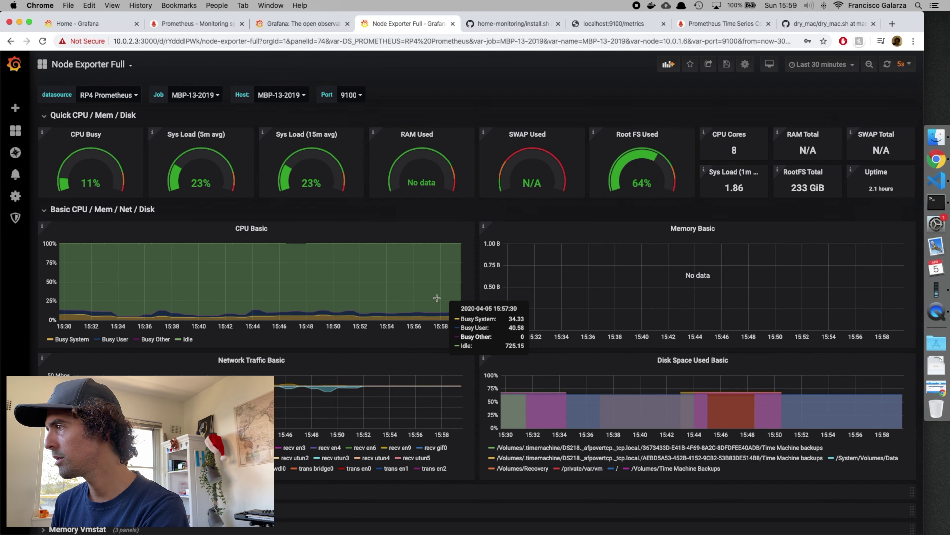
click(936, 289)
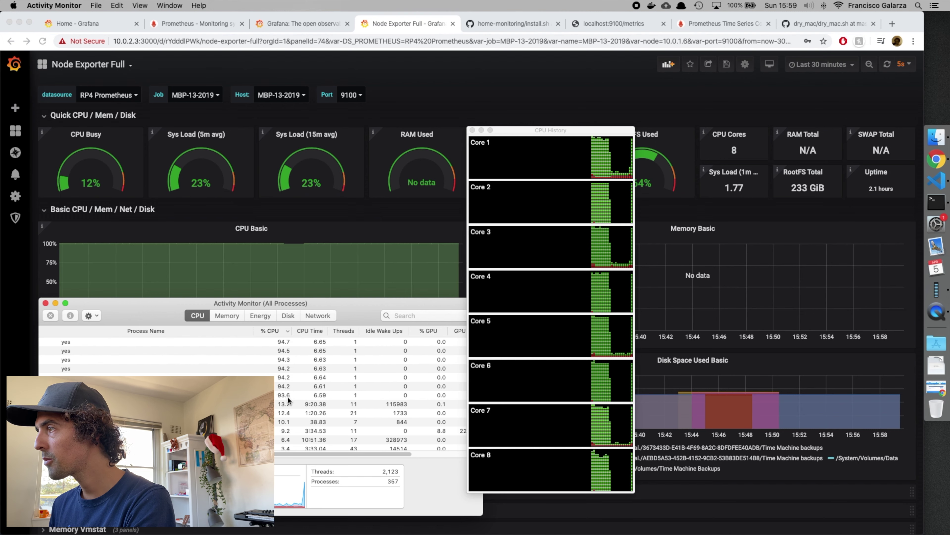
key(super+w)
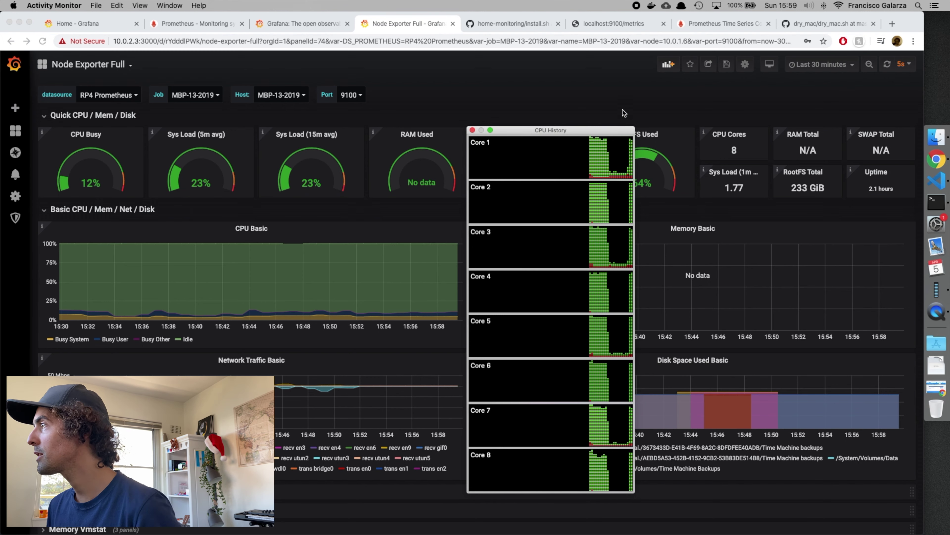
drag(616, 135, 877, 127)
click(707, 108)
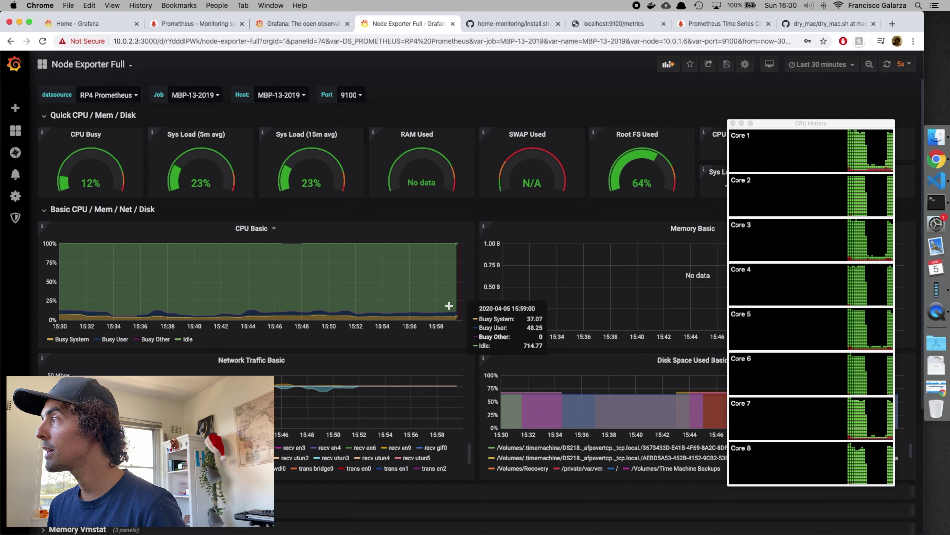
Close the CPU History window and set the dashboard time range to Last 5 minutes
click(733, 124)
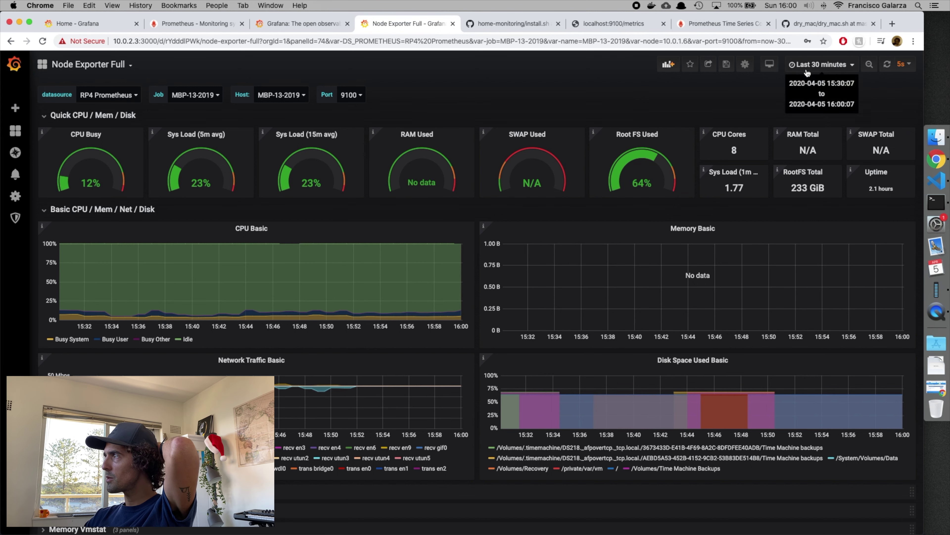
click(819, 64)
click(833, 108)
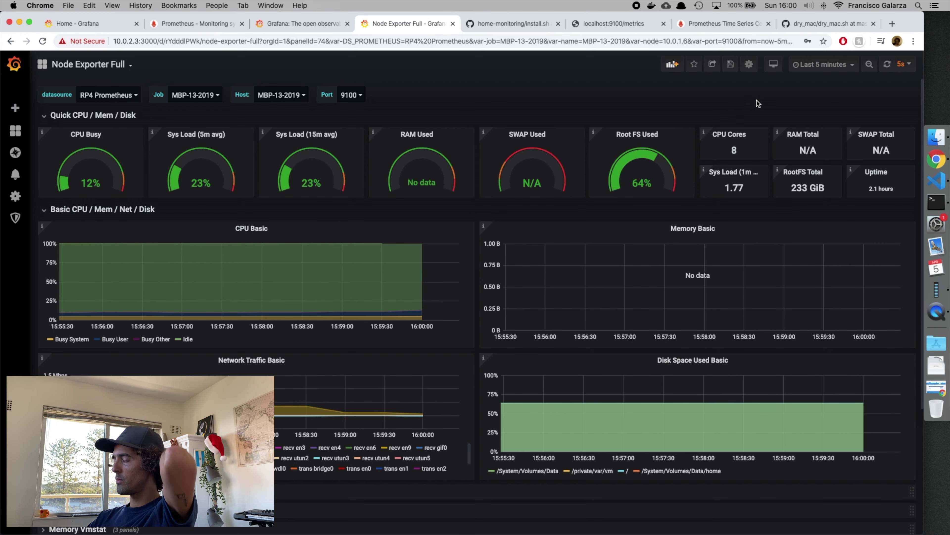
key(super+t)
text(locl)
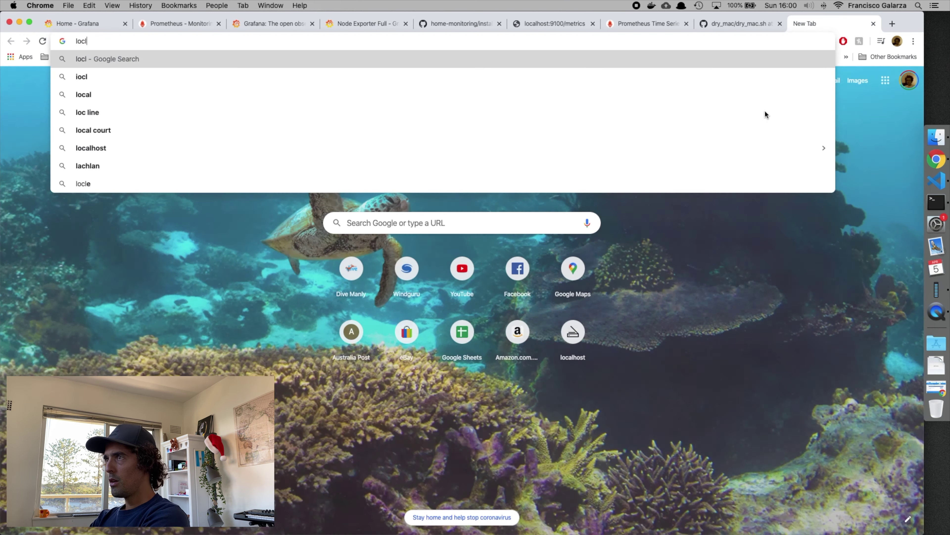
text(alhost:8)
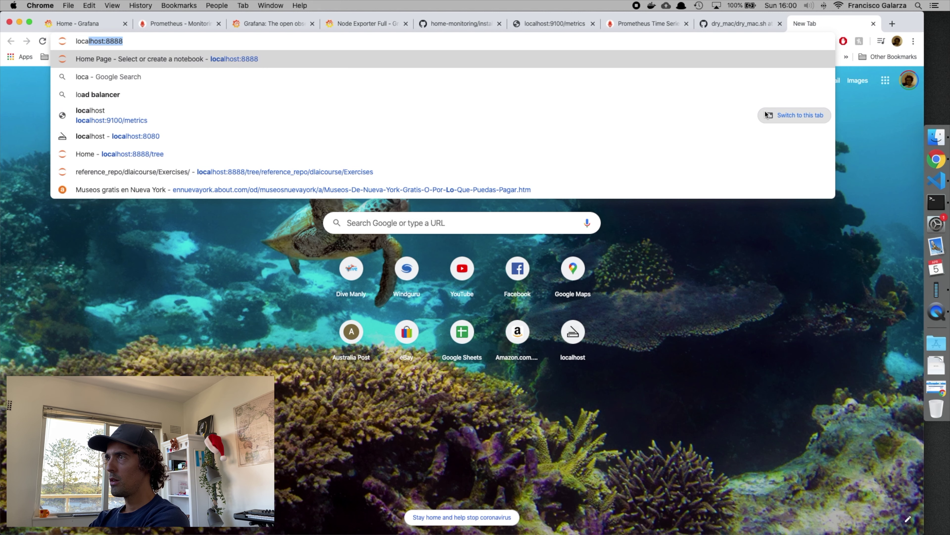
key(BackSpace)
key(BackSpace)
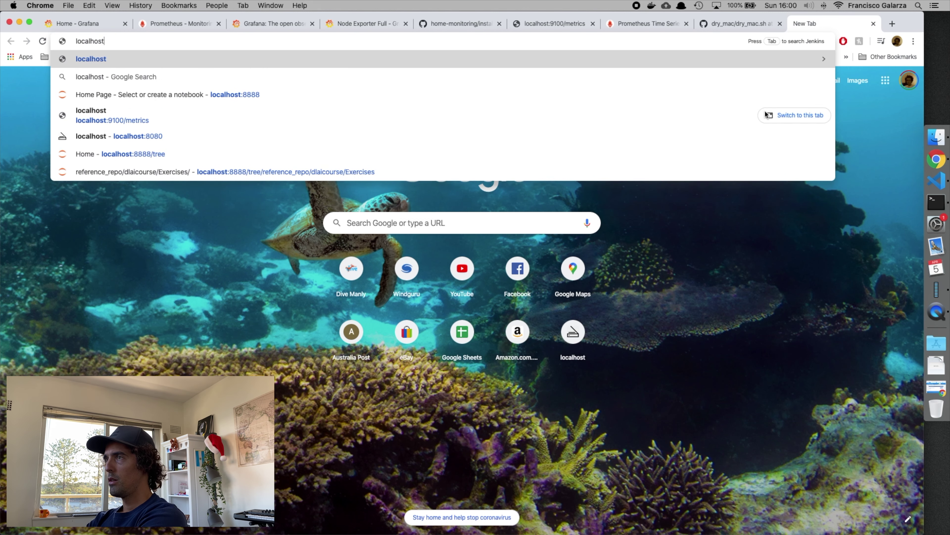
text(:9)
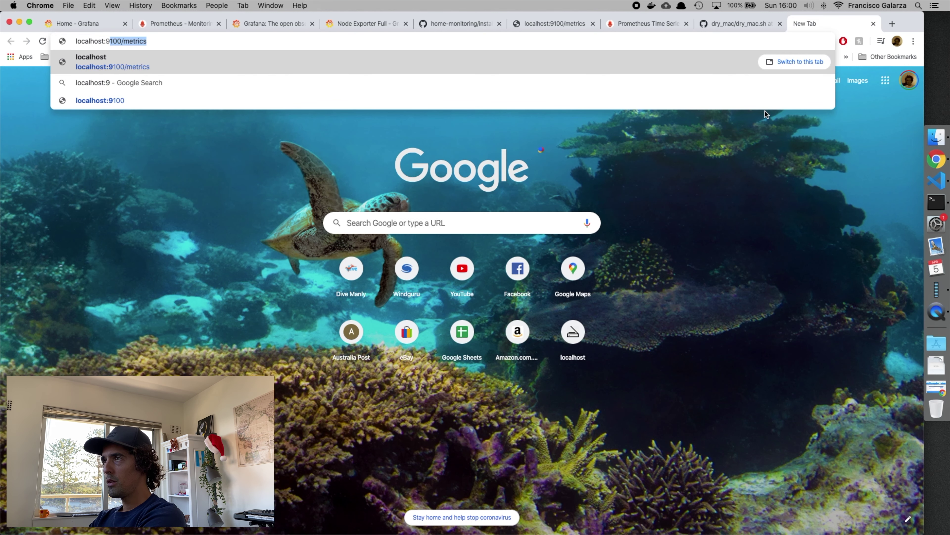
key(Return)
key(super+w)
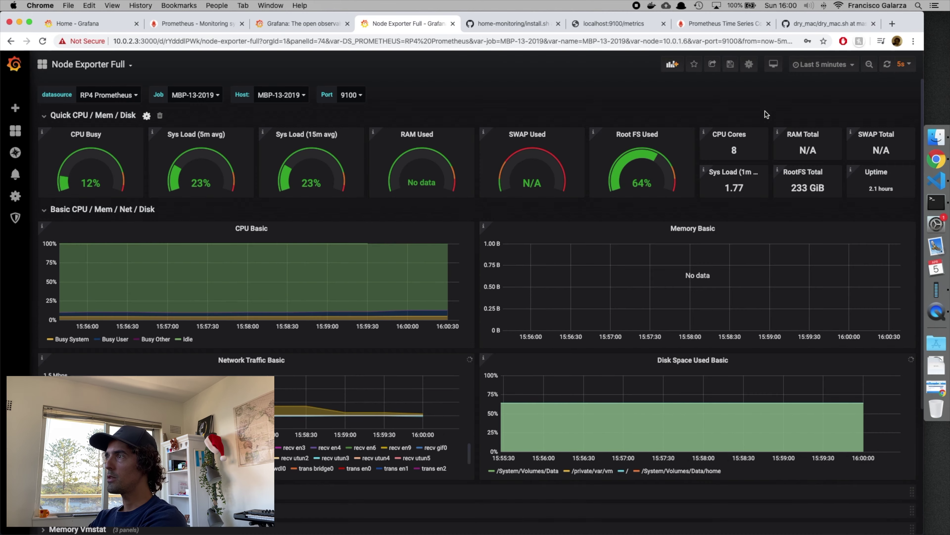
Watch CPU Busy hit 85% on the CPU Basic graph, then visit dashboard settings and go back
triple_click(596, 81)
click(596, 82)
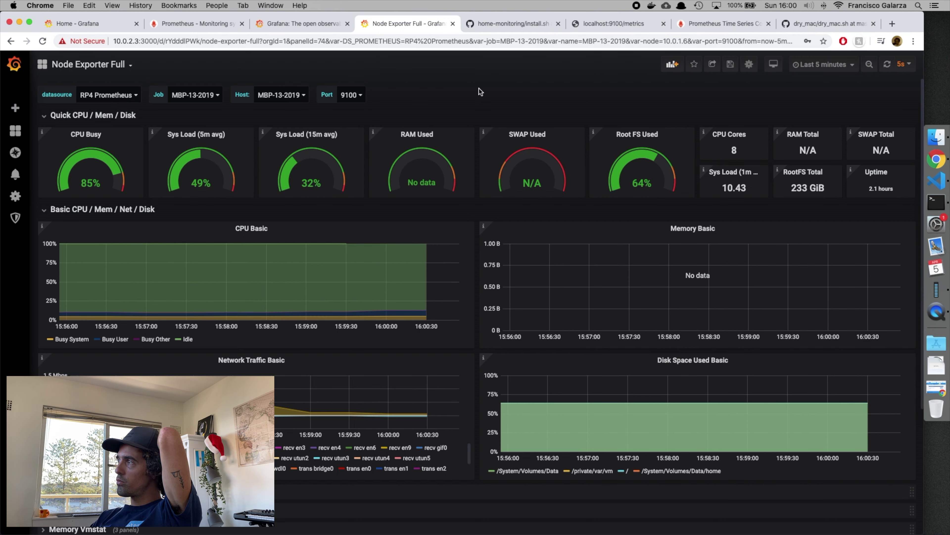
mouse_move(425, 304)
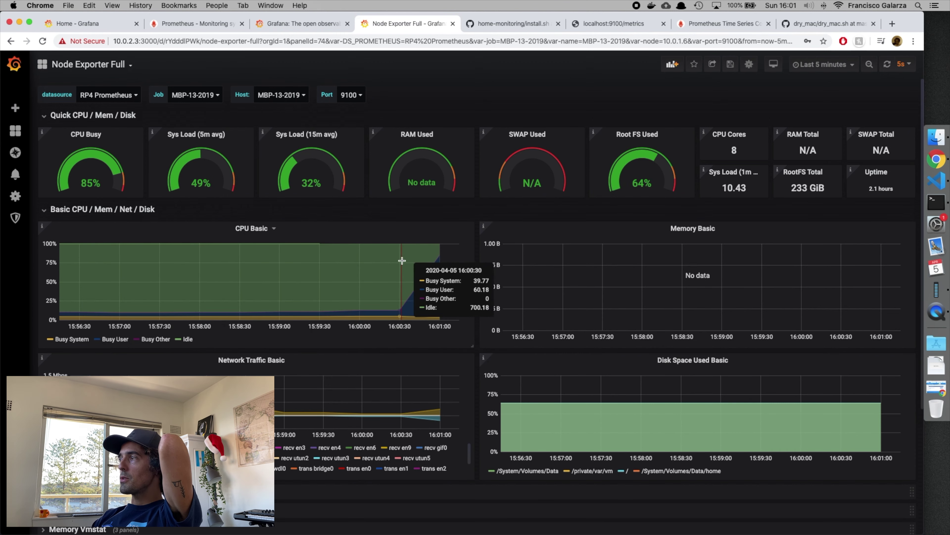
scroll(768, 380, down, 5)
scroll(764, 383, up, 5)
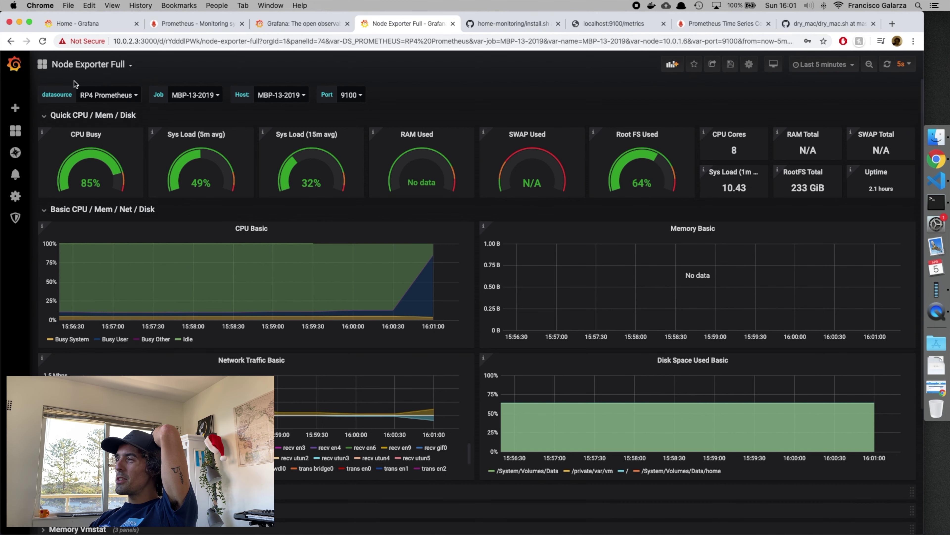
click(750, 64)
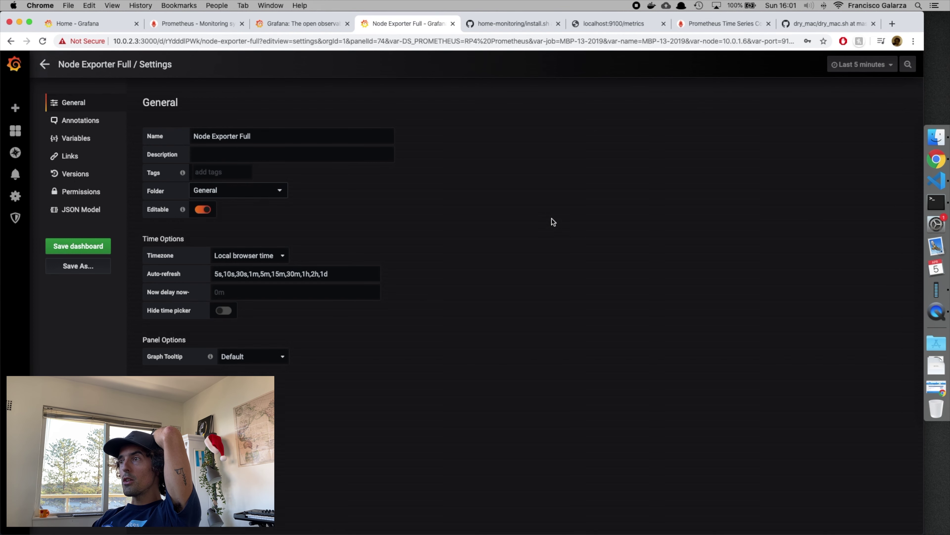
click(44, 65)
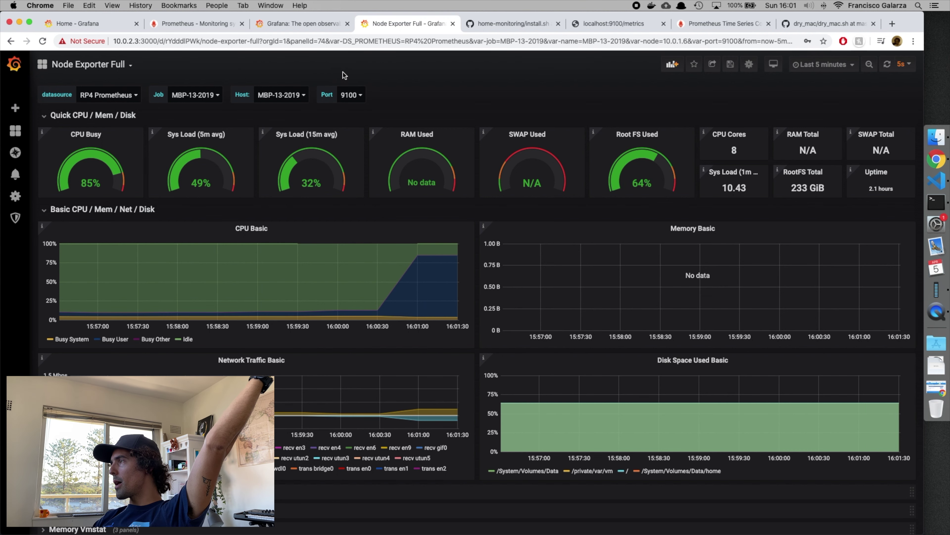